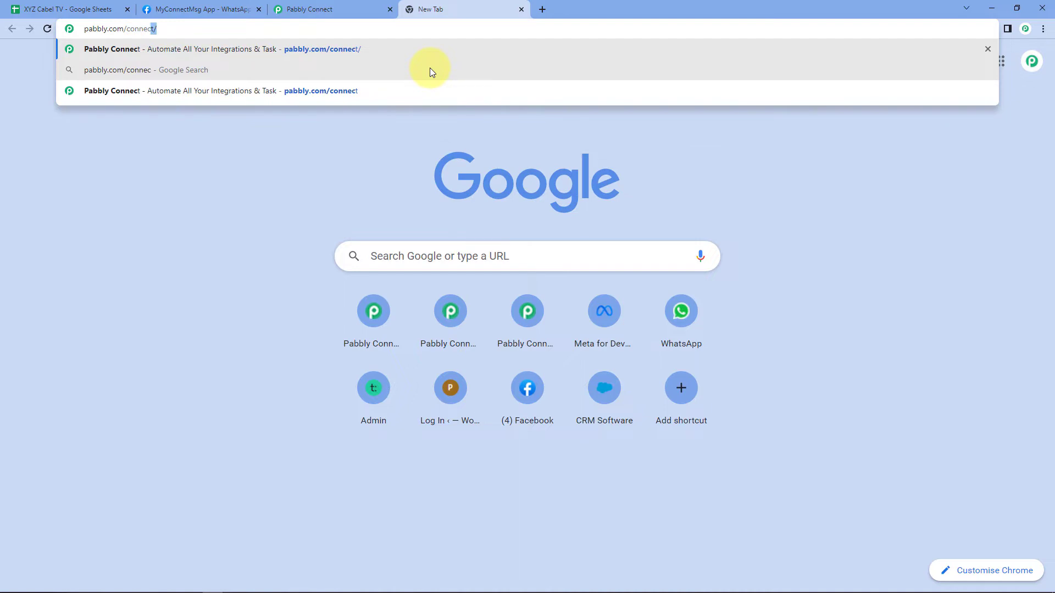
# - View the pabbly.com/connect landing page, closing its tab to return to the dashboard
pyautogui.press('Return')
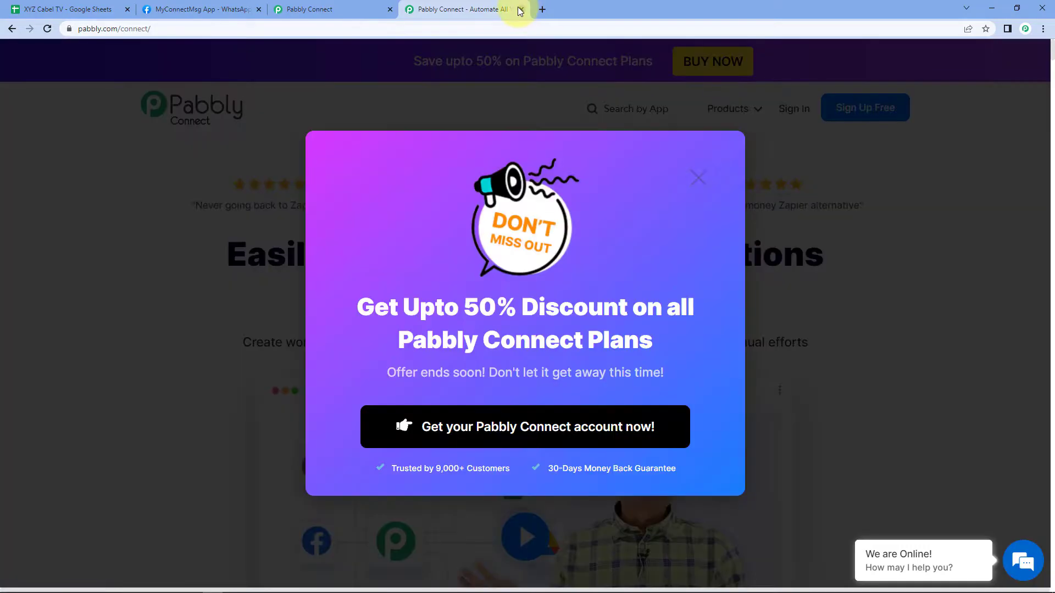
pyautogui.click(522, 9)
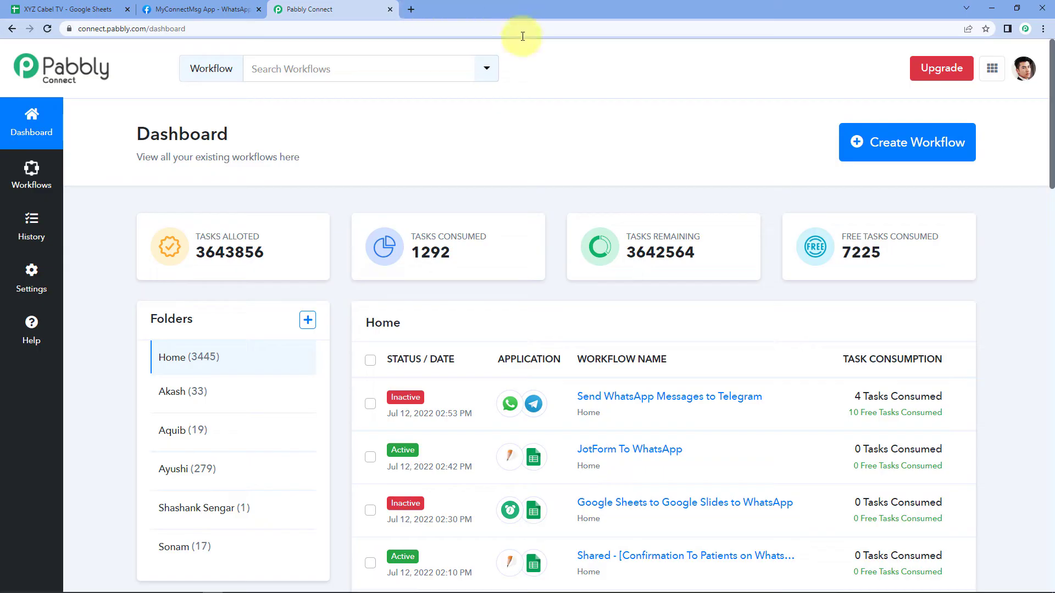
# - Create a workflow named "Google Sheets to WhatsApp" and expand its trigger step
pyautogui.click(888, 150)
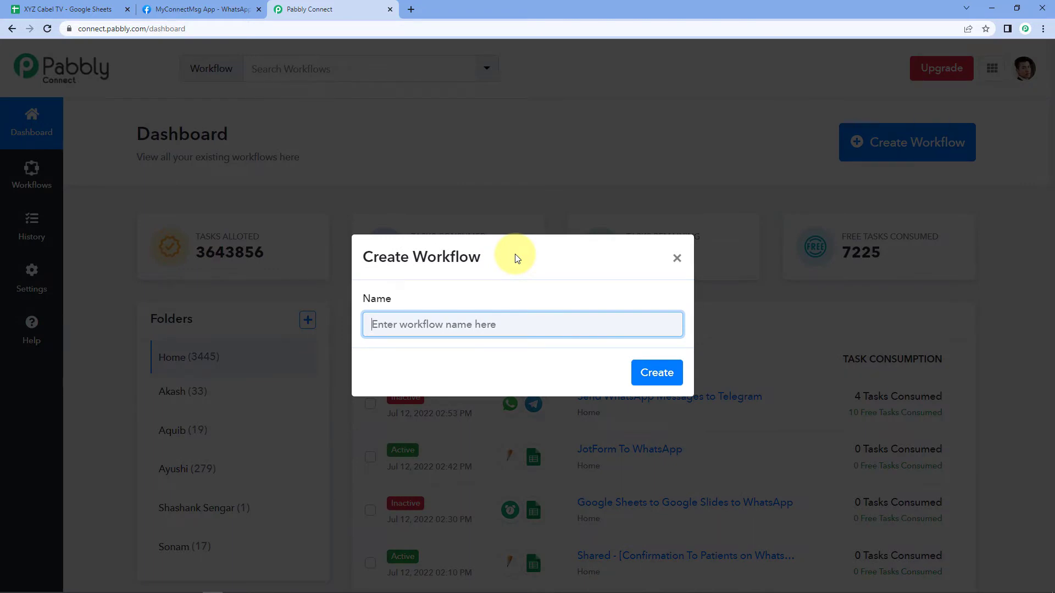
pyautogui.write('Google ')
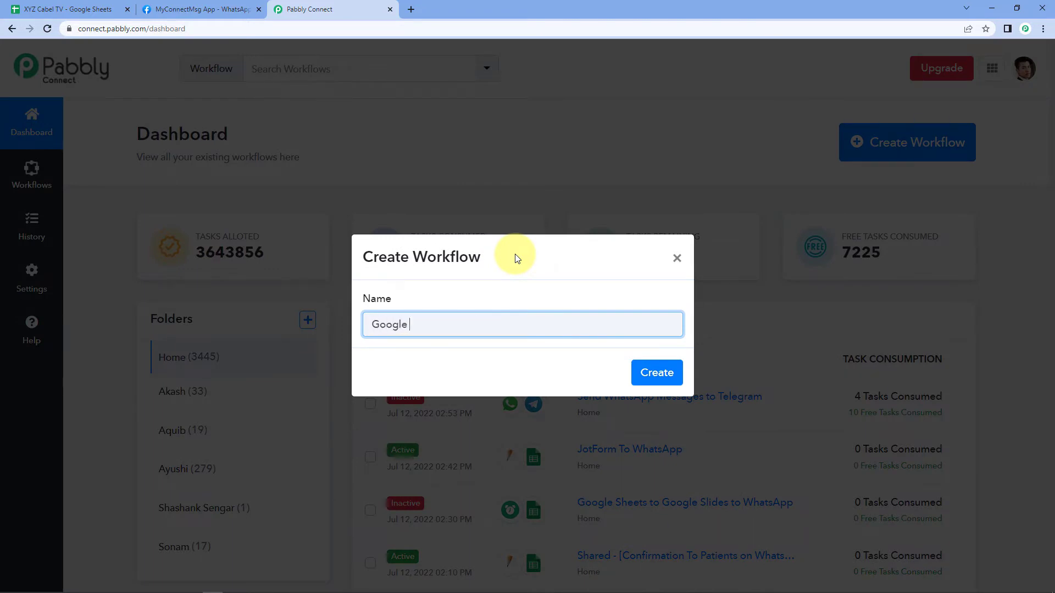
pyautogui.write('Sheets to WhatsApp')
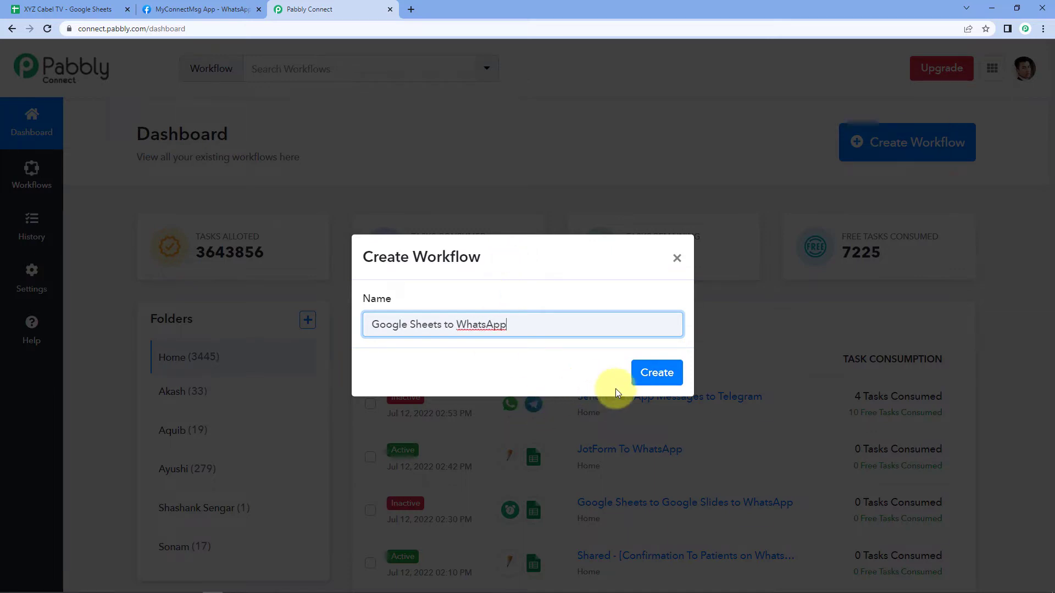
pyautogui.click(642, 372)
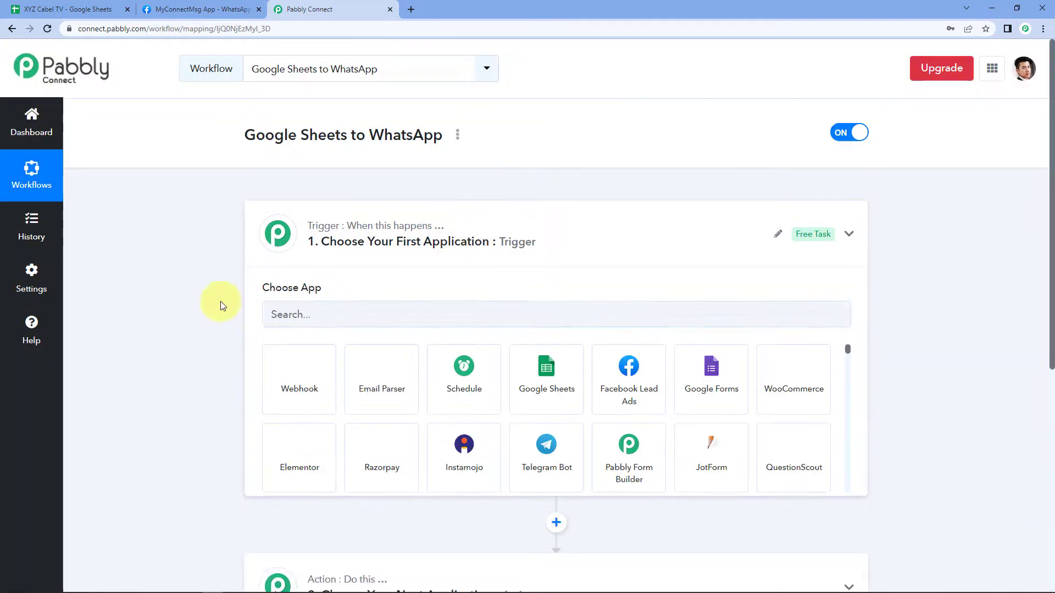
pyautogui.scroll(-1, 177, 226)
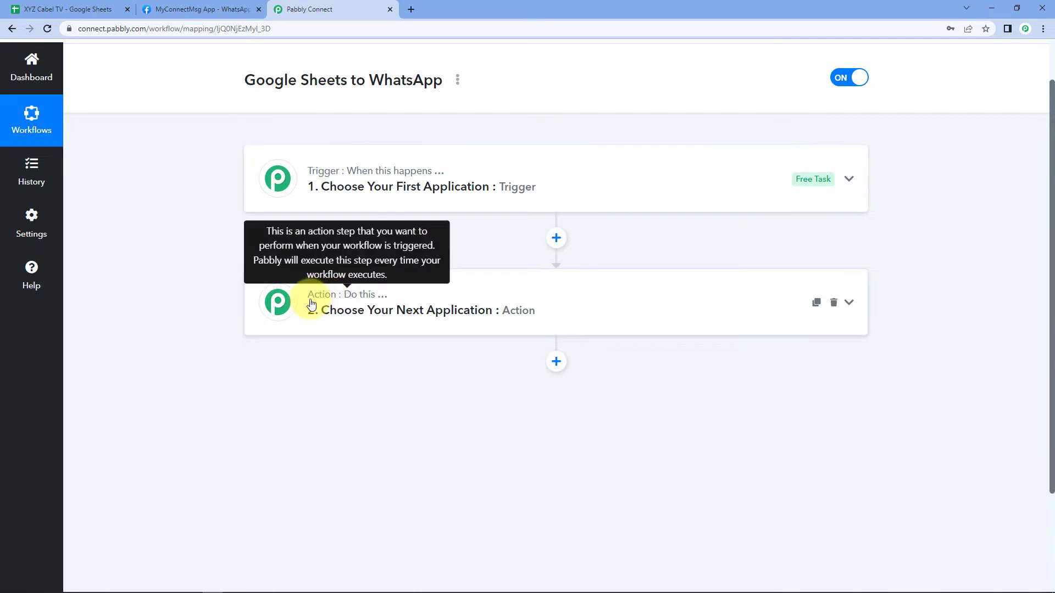
pyautogui.click(481, 170)
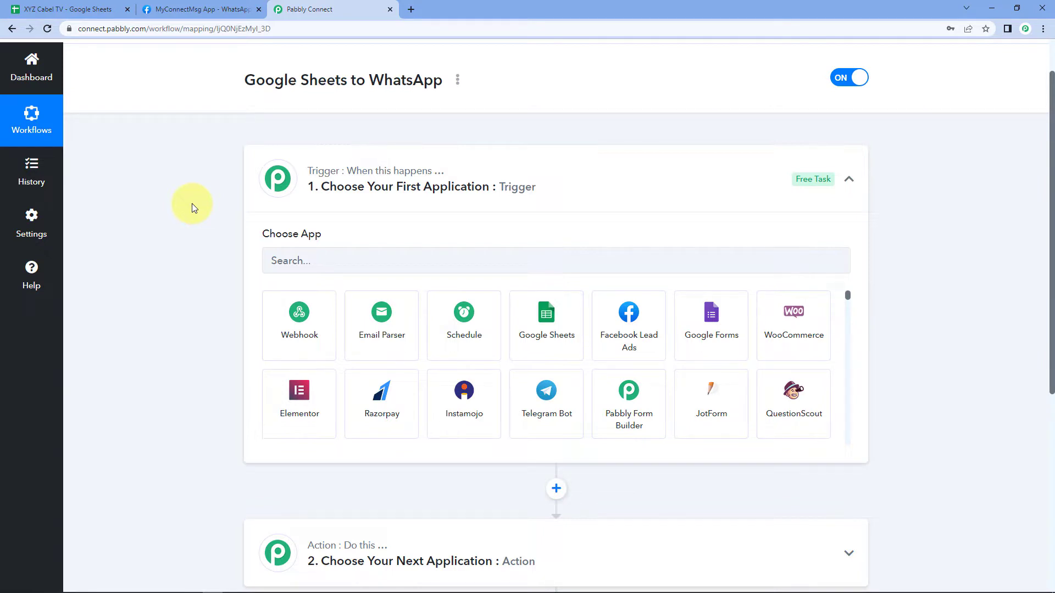
# - Examine the subscriber columns and the customer rows A2:F5 in the XYZ Cabel TV spreadsheet in Google Sheets
pyautogui.click(99, 10)
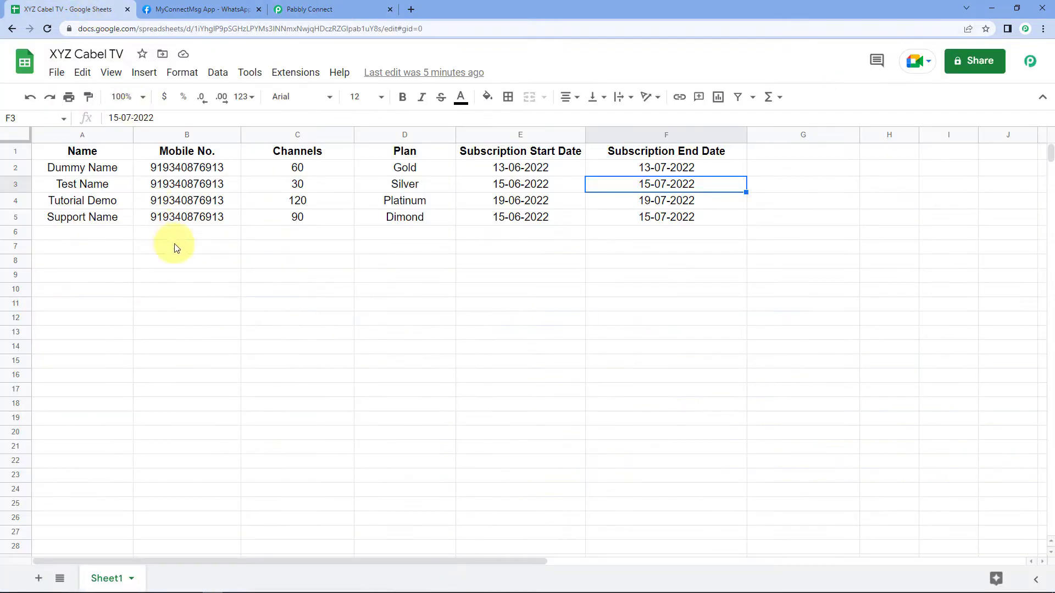
pyautogui.click(95, 170)
pyautogui.click(191, 167)
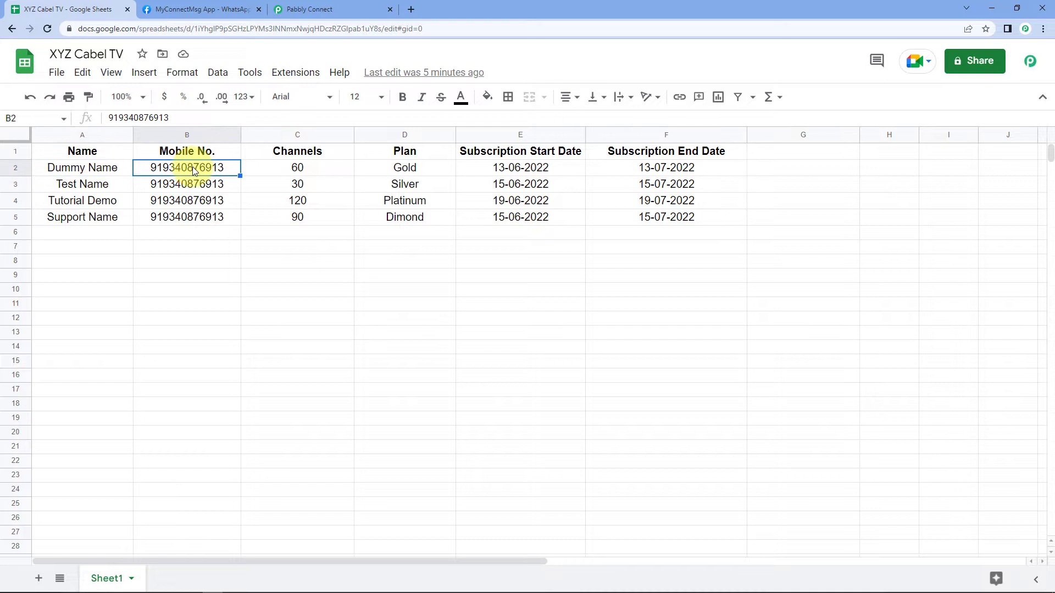
pyautogui.click(321, 169)
pyautogui.click(405, 170)
pyautogui.click(518, 168)
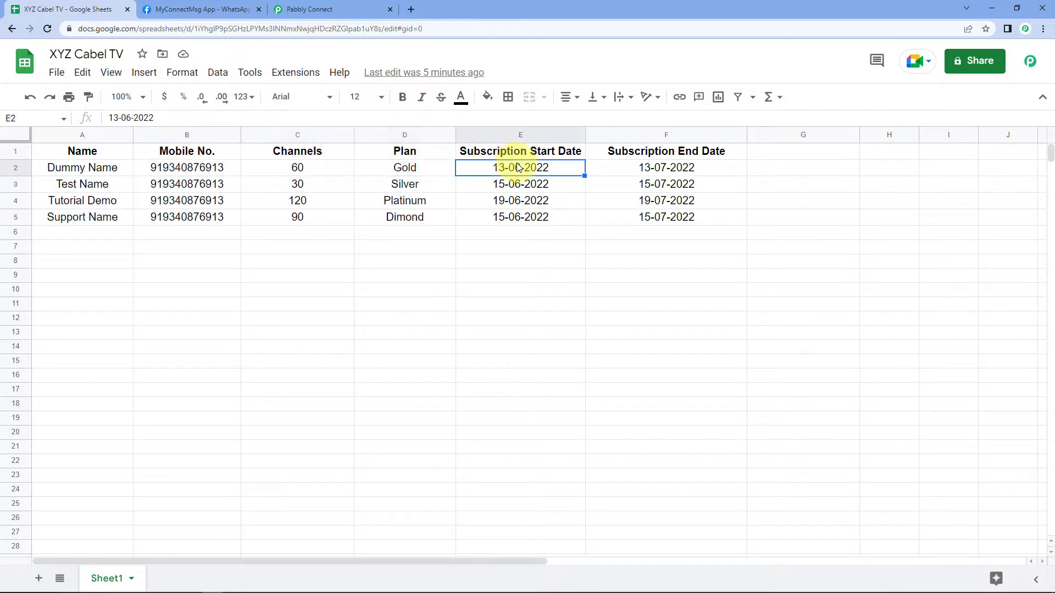
pyautogui.click(633, 167)
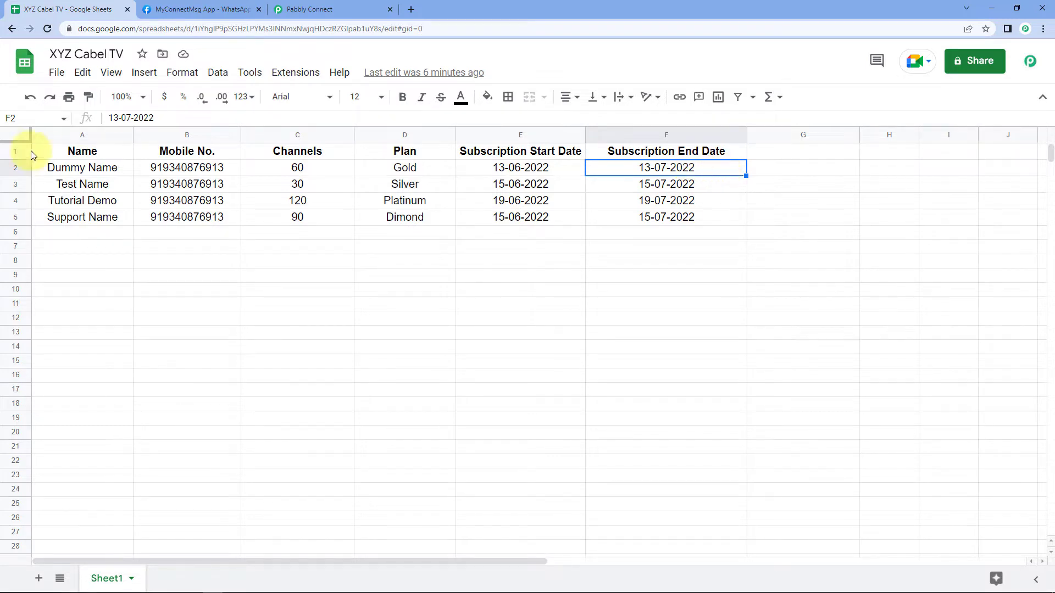
pyautogui.moveTo(51, 167); pyautogui.dragTo(307, 186)
pyautogui.moveTo(384, 216); pyautogui.dragTo(612, 221)
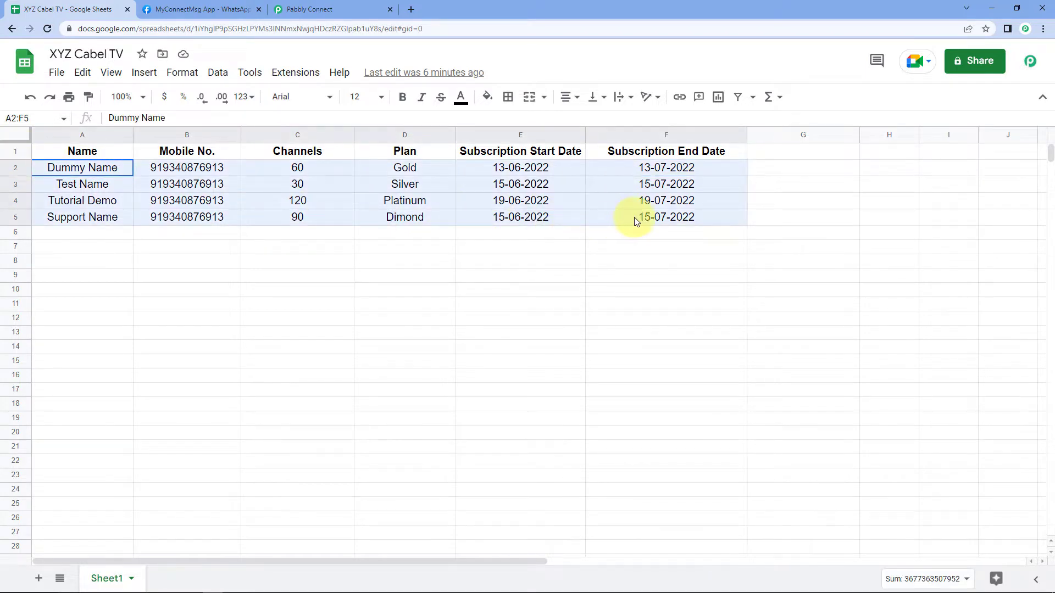
# - Return to Pabbly Connect and choose Schedule as the workflow's trigger app
pyautogui.click(303, 10)
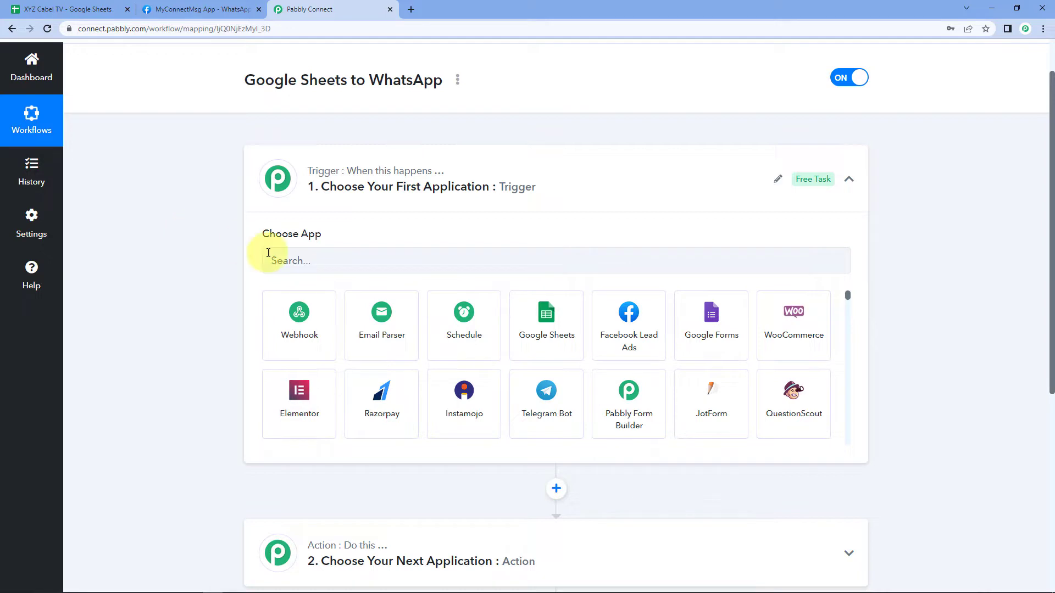
pyautogui.click(330, 260)
pyautogui.click(464, 331)
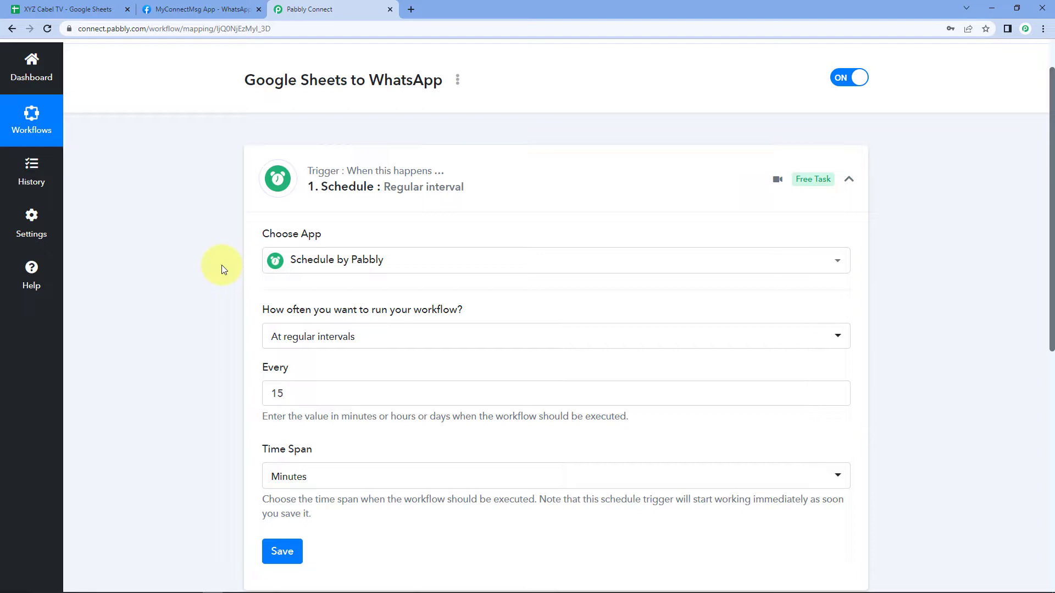
# - Schedule the workflow to run every day at 10:00 AM and save the trigger
pyautogui.scroll(-3, 222, 265)
pyautogui.scroll(1, 279, 153)
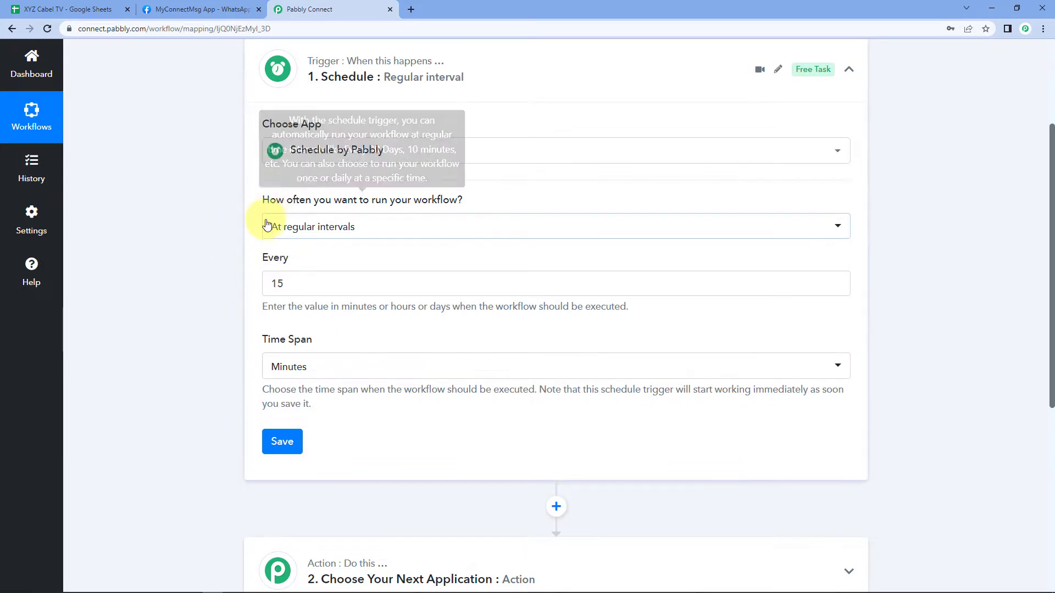
pyautogui.click(380, 227)
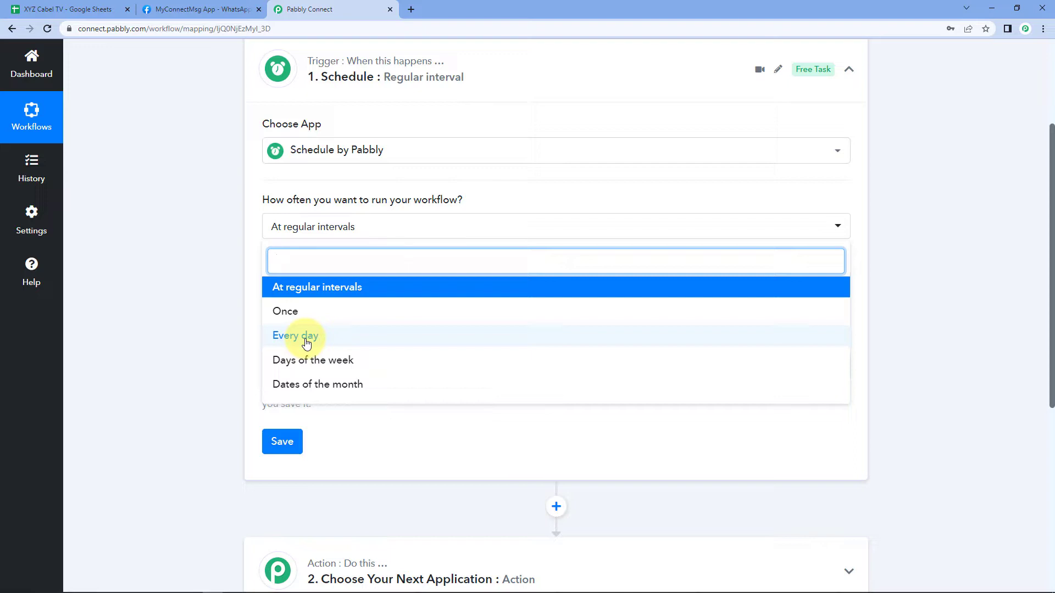
pyautogui.click(328, 342)
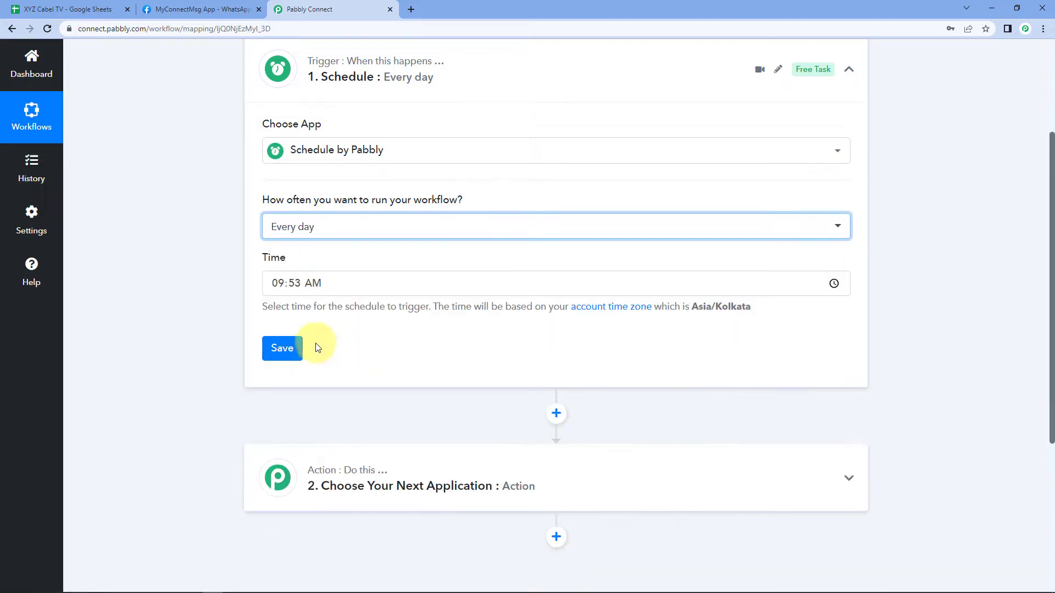
pyautogui.click(278, 286)
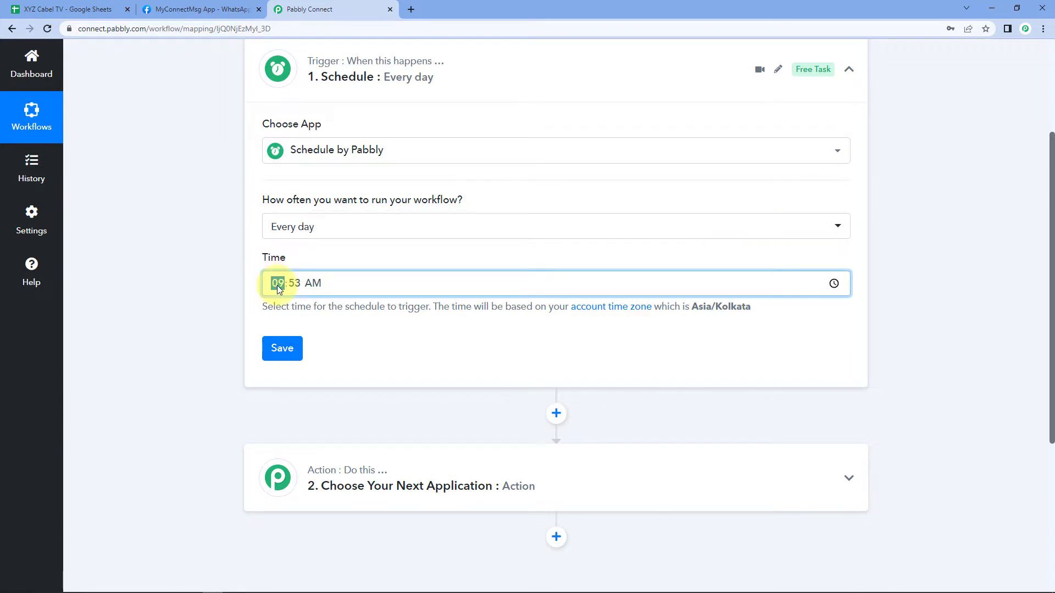
pyautogui.write('10:00')
pyautogui.click(299, 297)
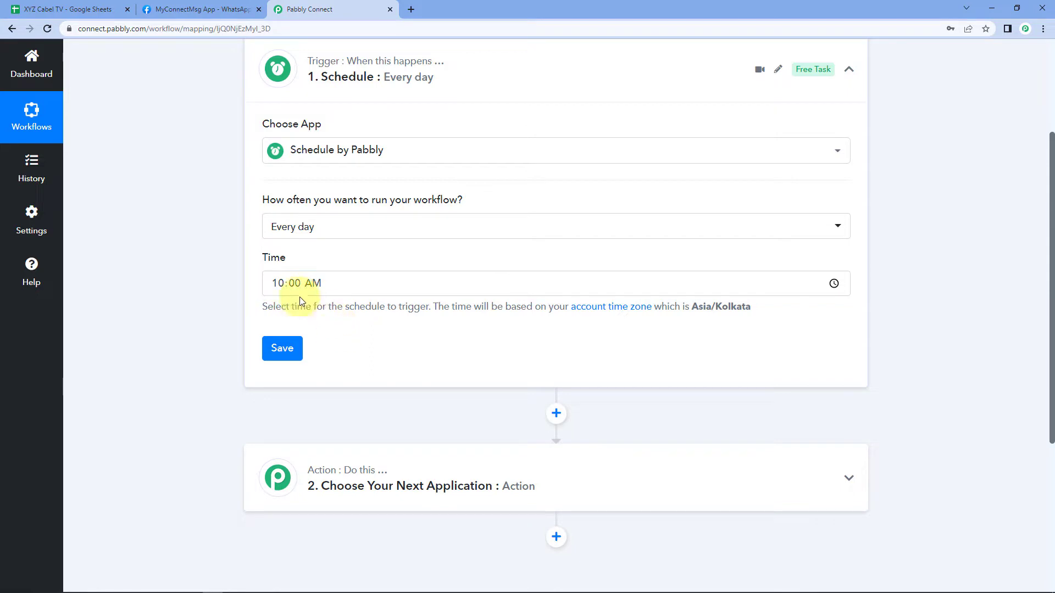
pyautogui.click(281, 354)
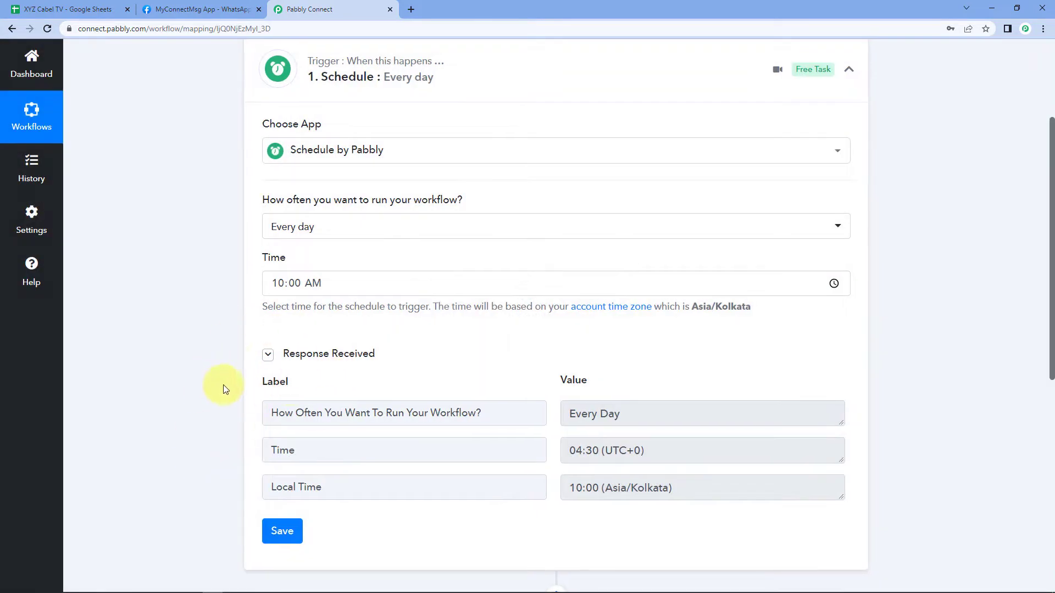
# - Set the workflow's second step to Google Sheets with the Get Row(s) action event
pyautogui.scroll(-5, 232, 362)
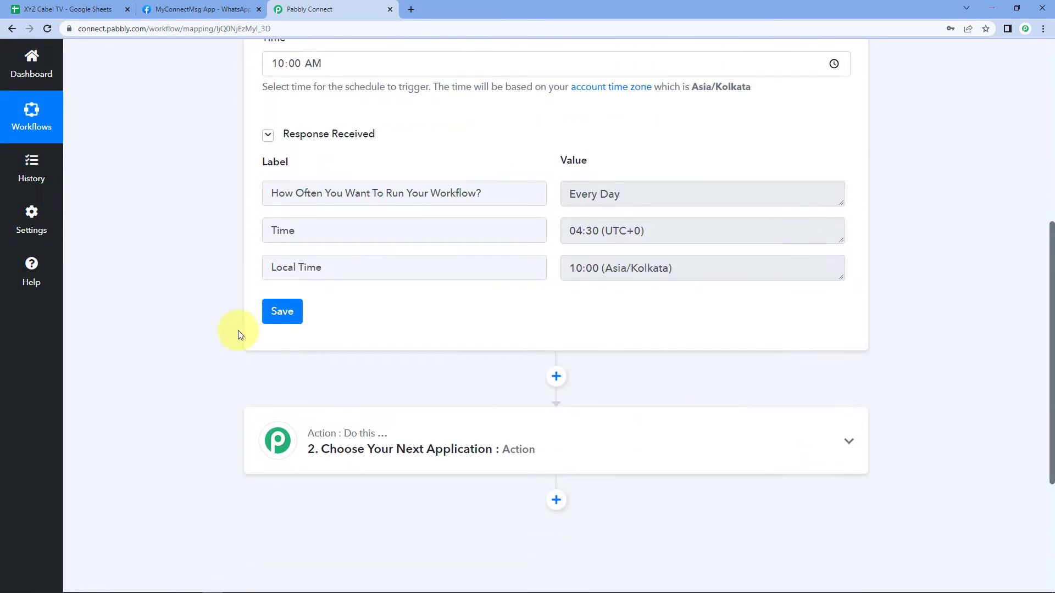
pyautogui.scroll(-3, 247, 335)
pyautogui.click(478, 219)
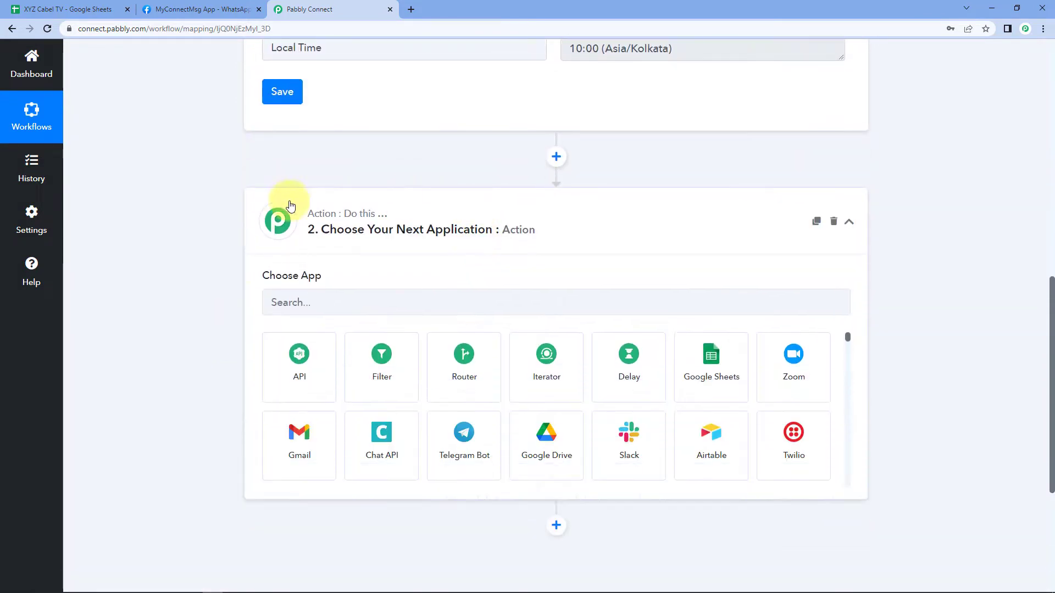
pyautogui.scroll(-1, 183, 263)
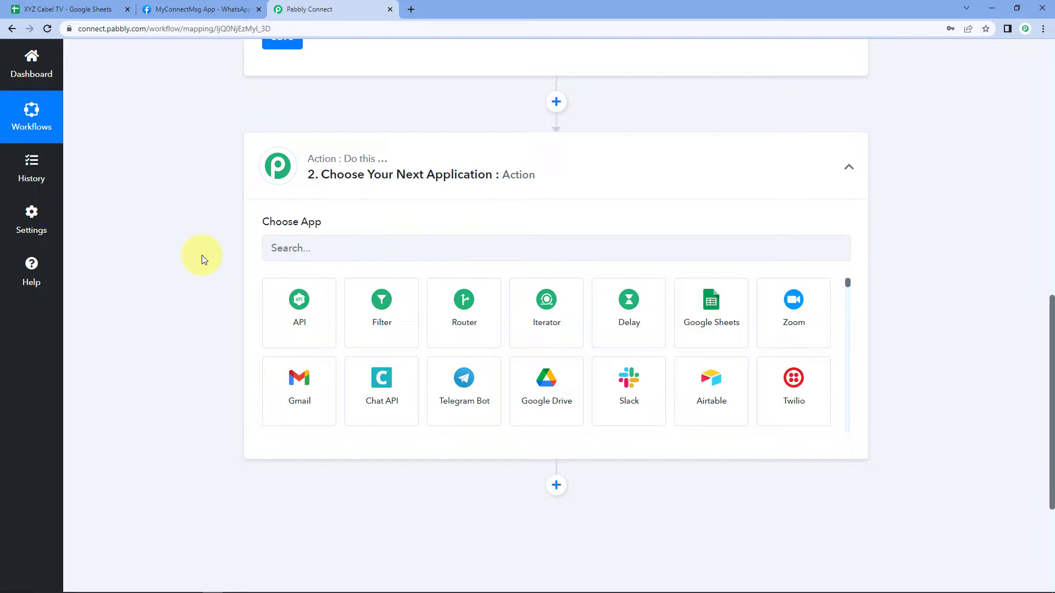
pyautogui.click(307, 251)
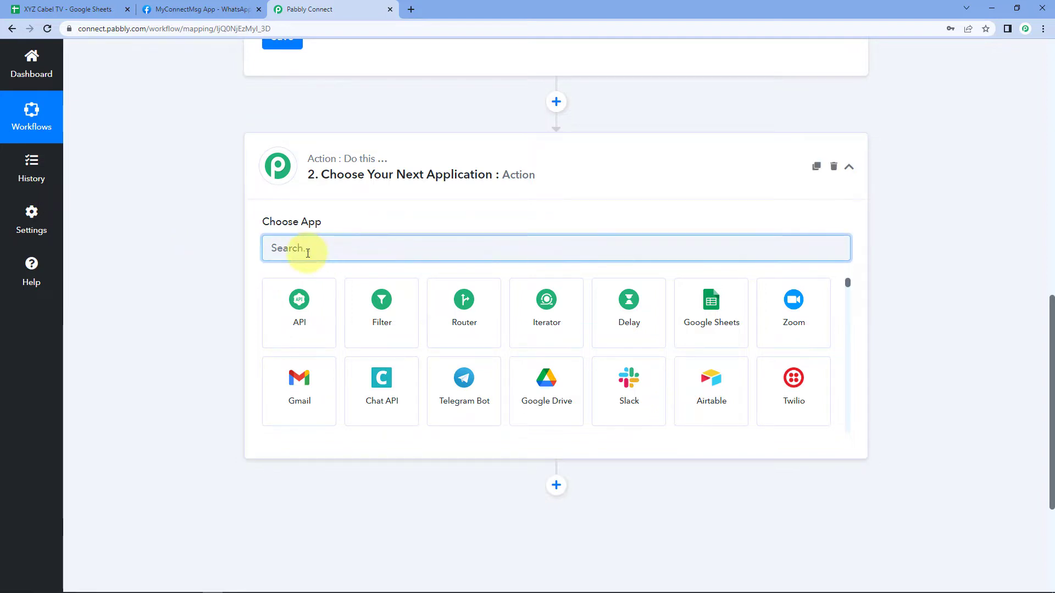
pyautogui.write('Google Sheets')
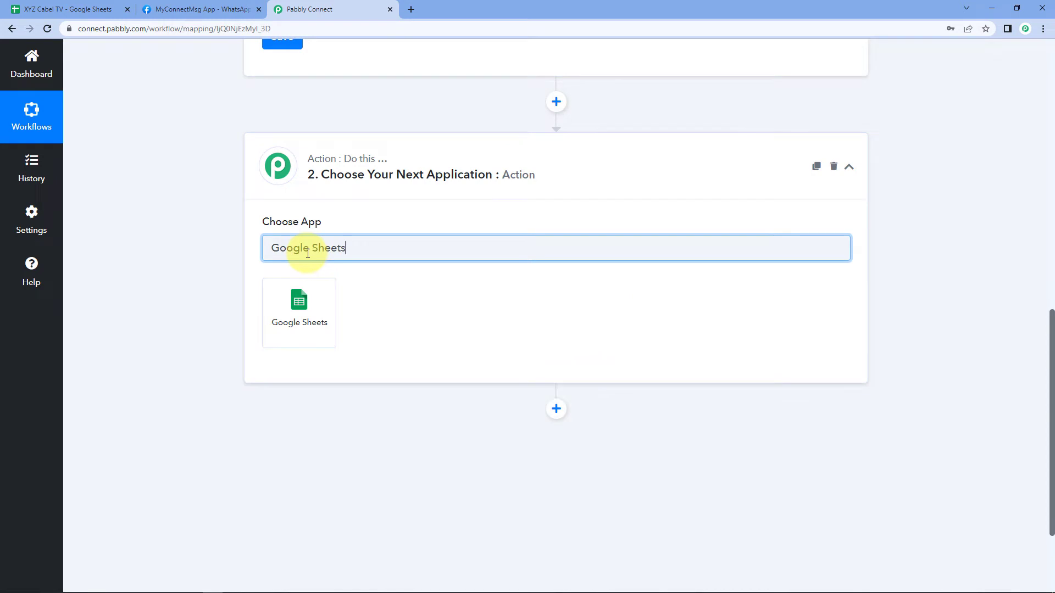
pyautogui.click(328, 302)
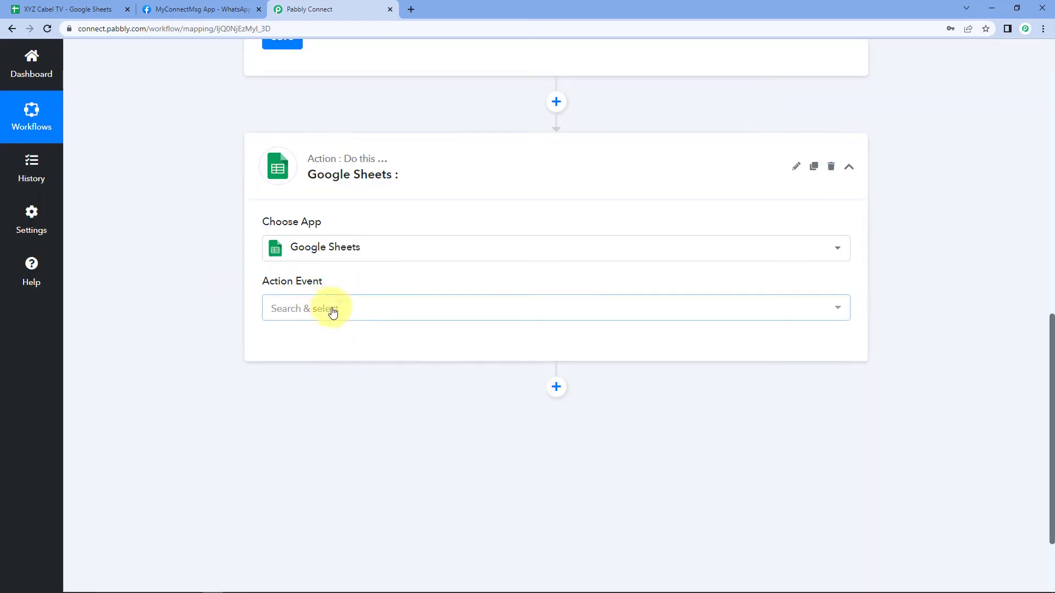
pyautogui.click(350, 311)
pyautogui.scroll(-2, 225, 335)
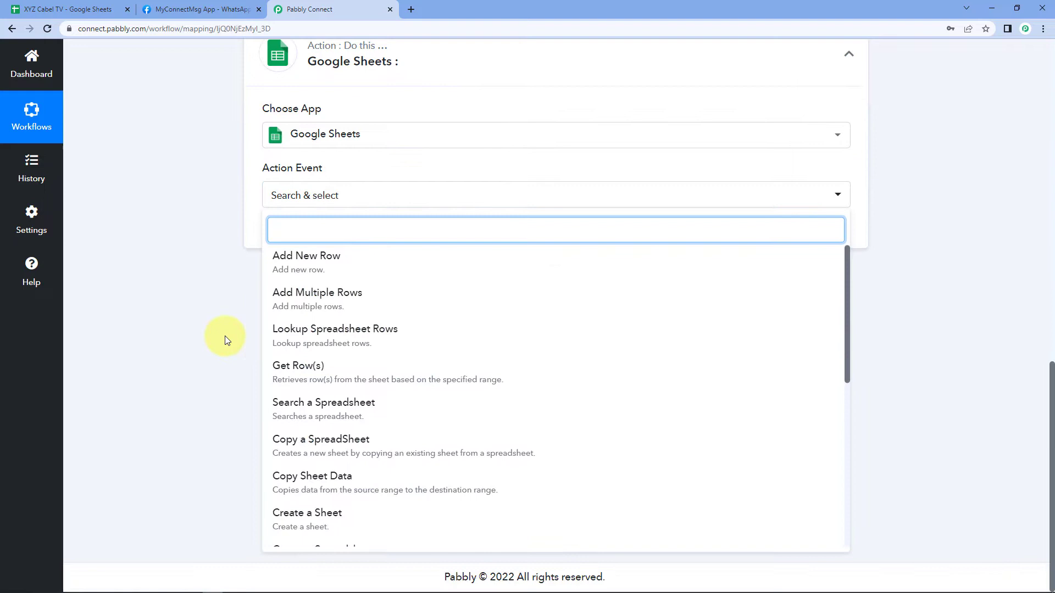
pyautogui.click(317, 373)
# - Connect the Google Sheets action through a new connection, authorising access for the signed-in Google account
pyautogui.click(276, 235)
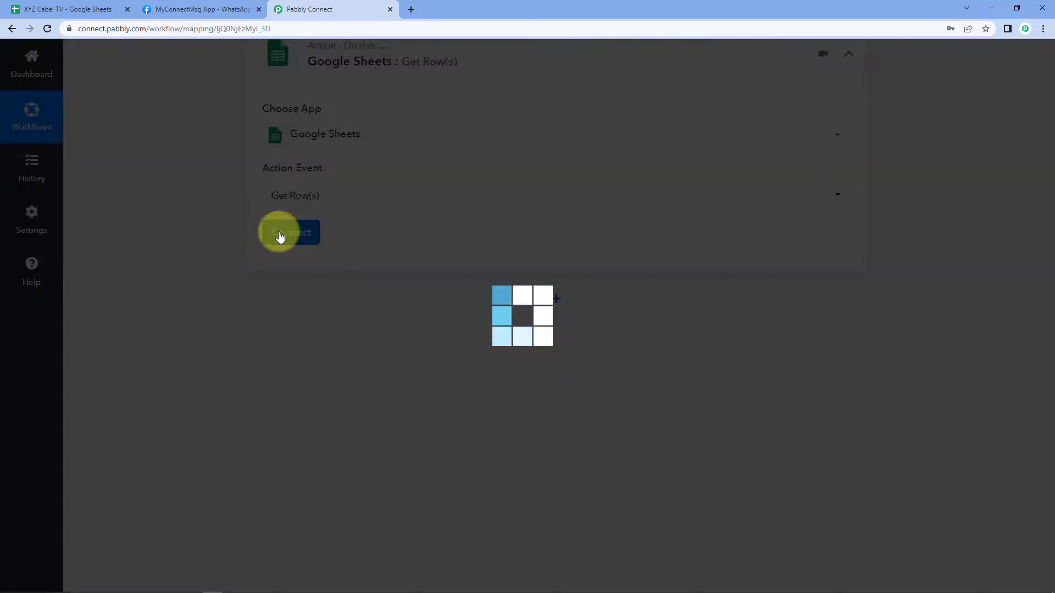
pyautogui.click(489, 182)
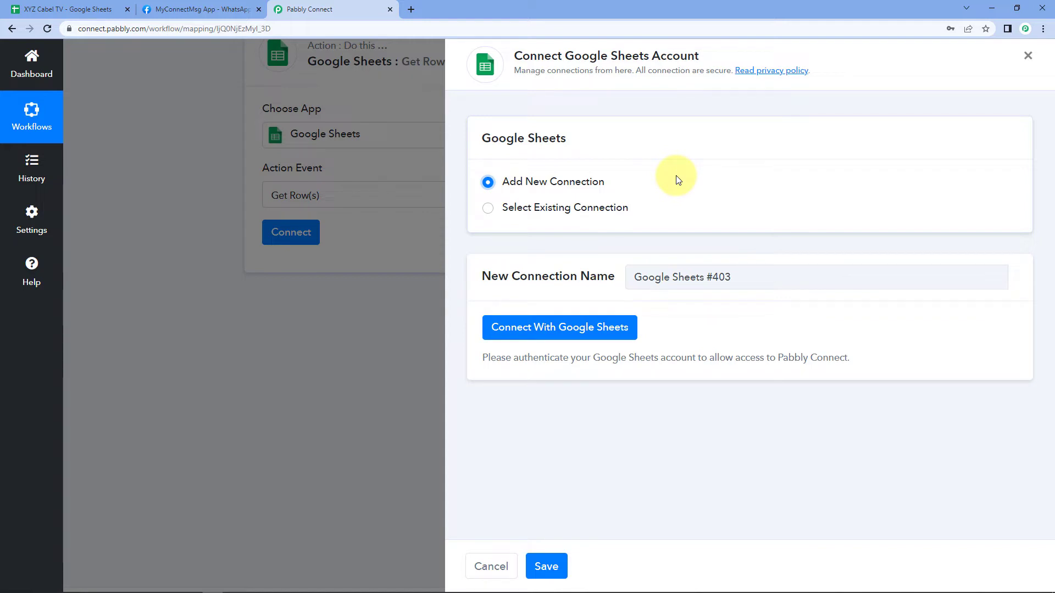
pyautogui.click(576, 327)
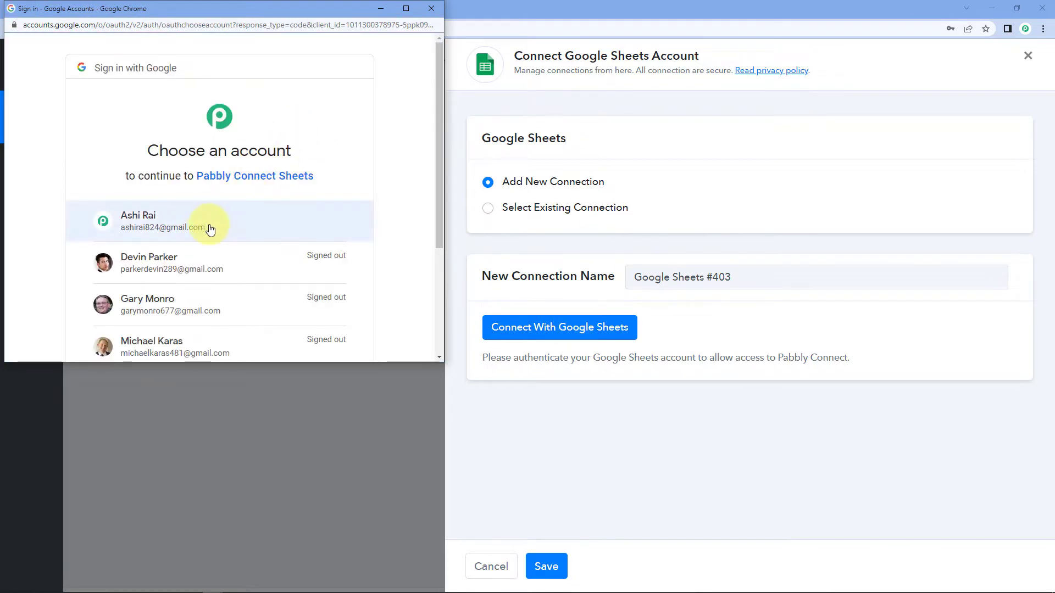
pyautogui.click(214, 222)
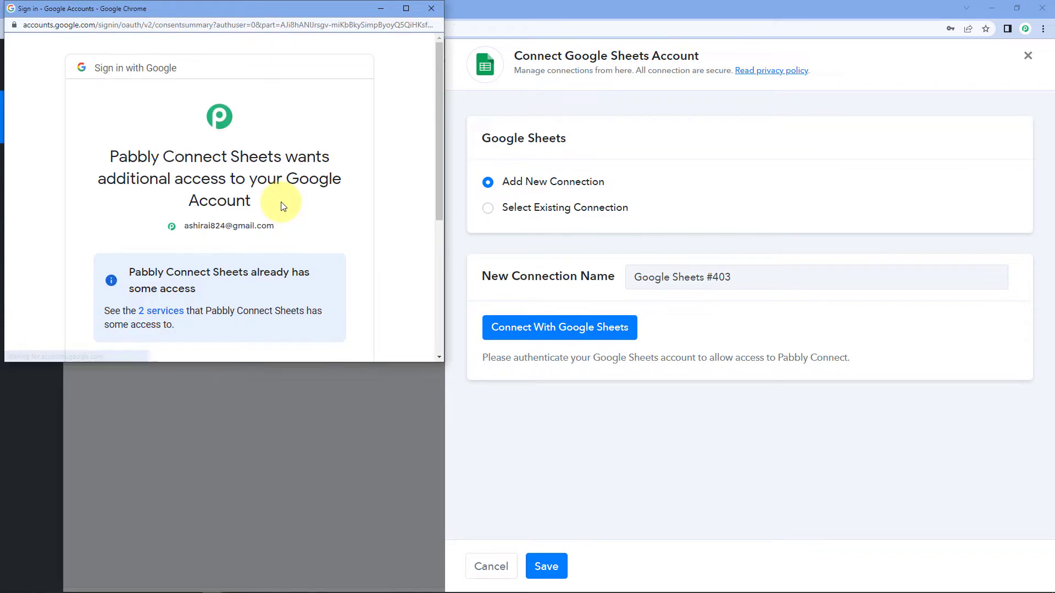
pyautogui.scroll(-4, 279, 209)
pyautogui.click(283, 288)
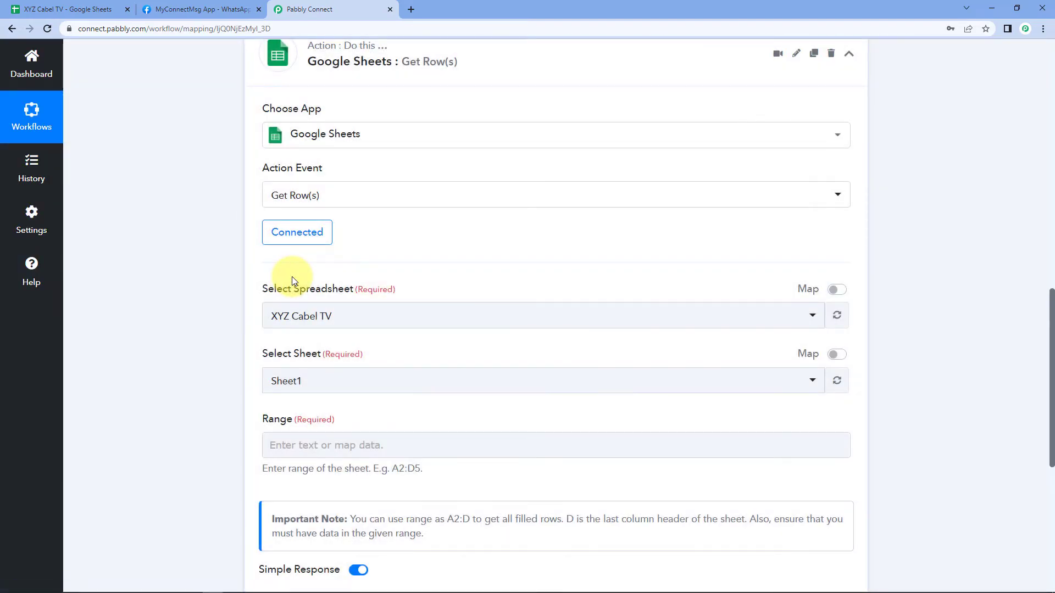
# - Select the XYZ Cabel TV spreadsheet for the Get Row(s) action and check it and Sheet1 against the Google Sheets file
pyautogui.scroll(-1, 267, 273)
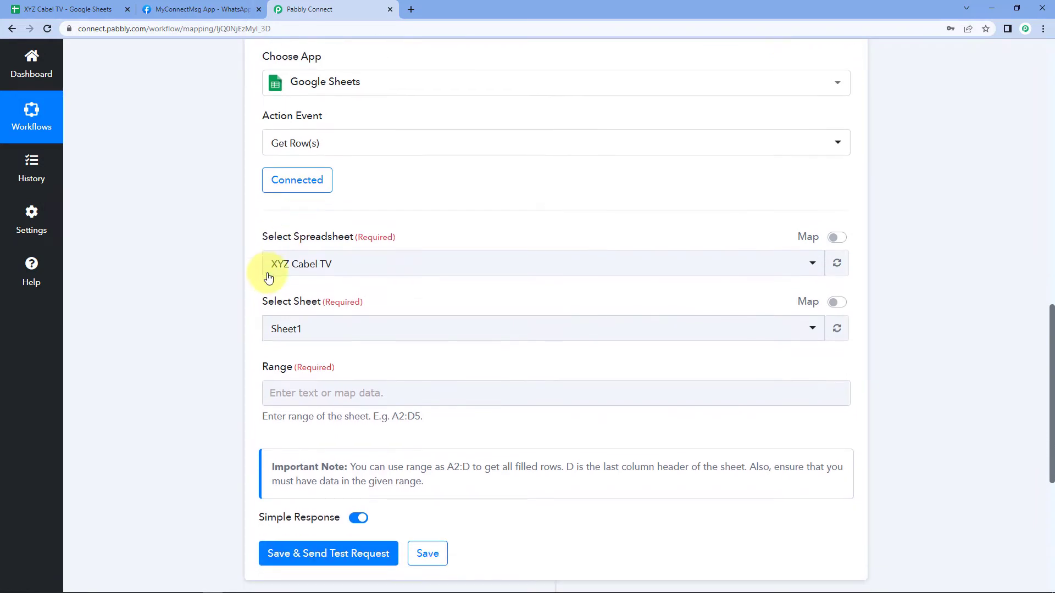
pyautogui.click(361, 265)
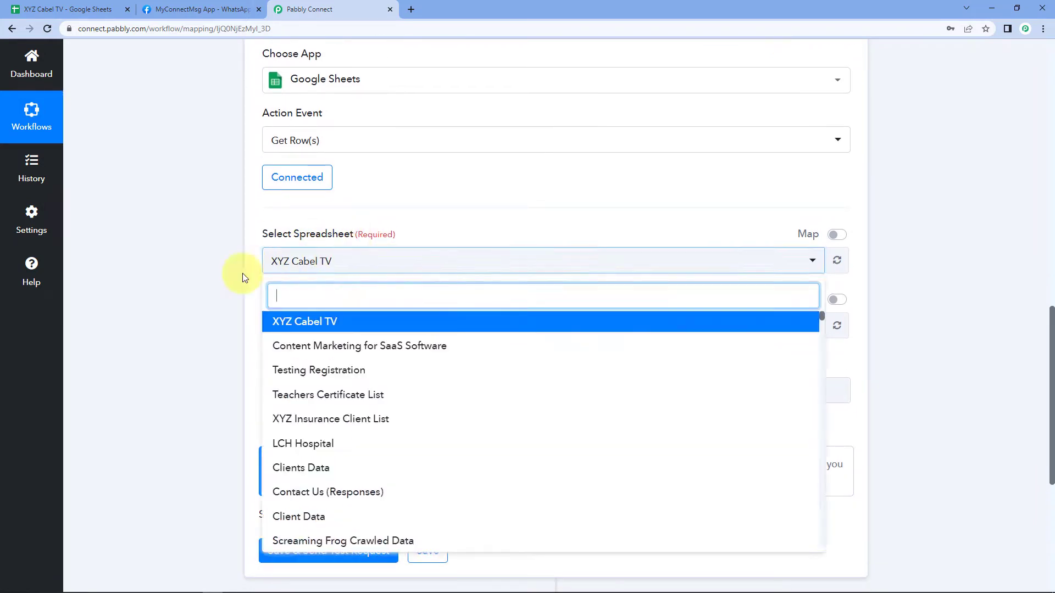
pyautogui.scroll(-1, 222, 285)
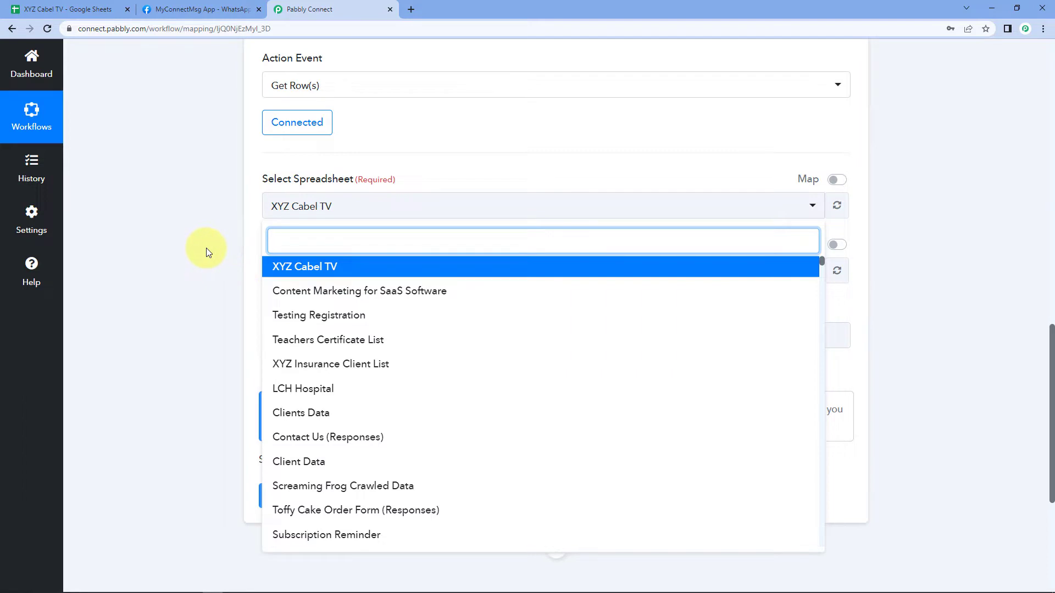
pyautogui.click(96, 8)
pyautogui.click(142, 198)
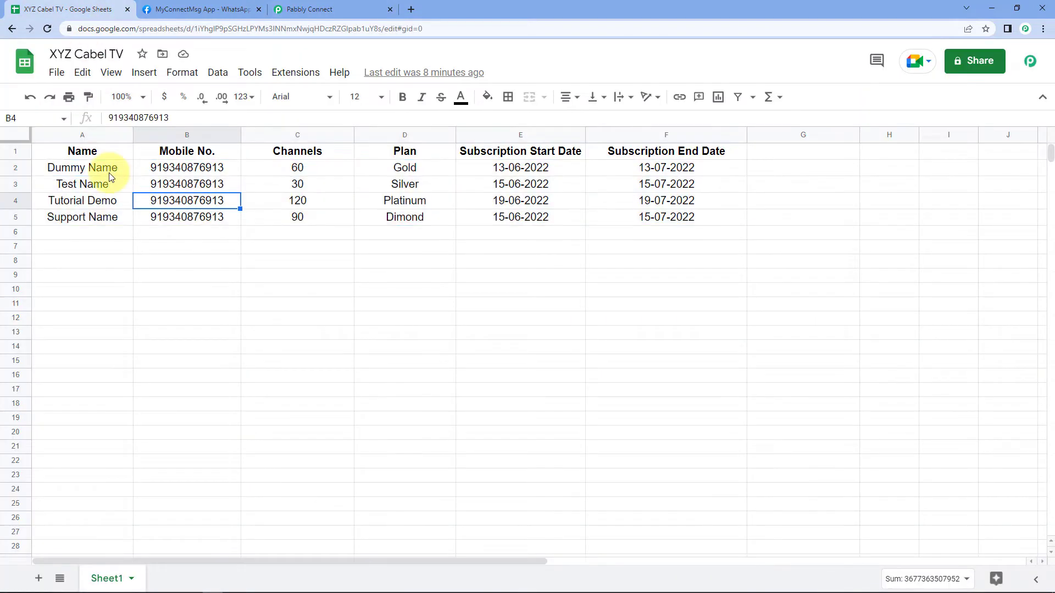
pyautogui.click(105, 172)
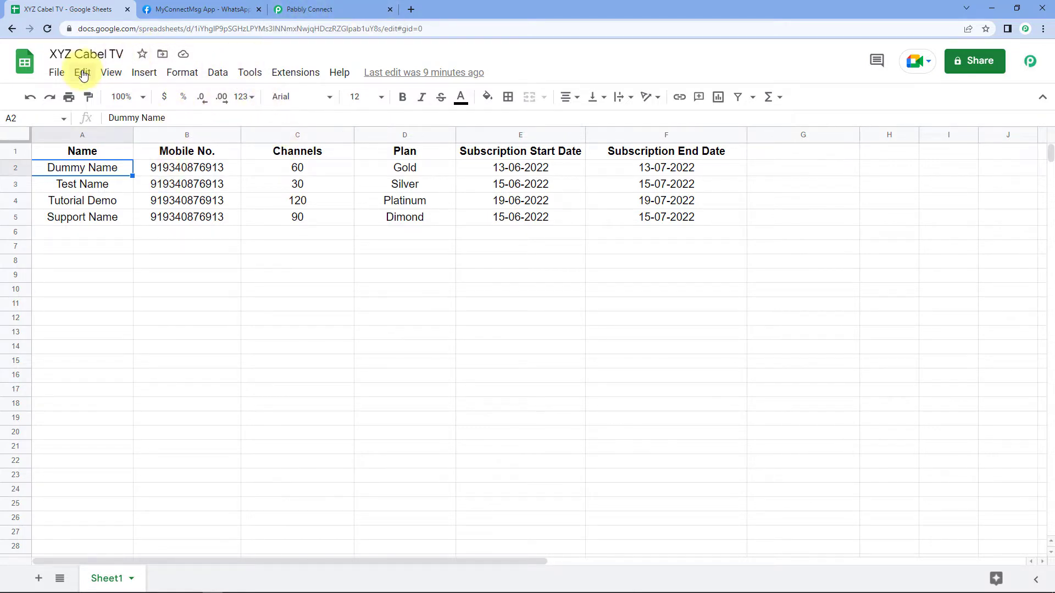
pyautogui.click(348, 10)
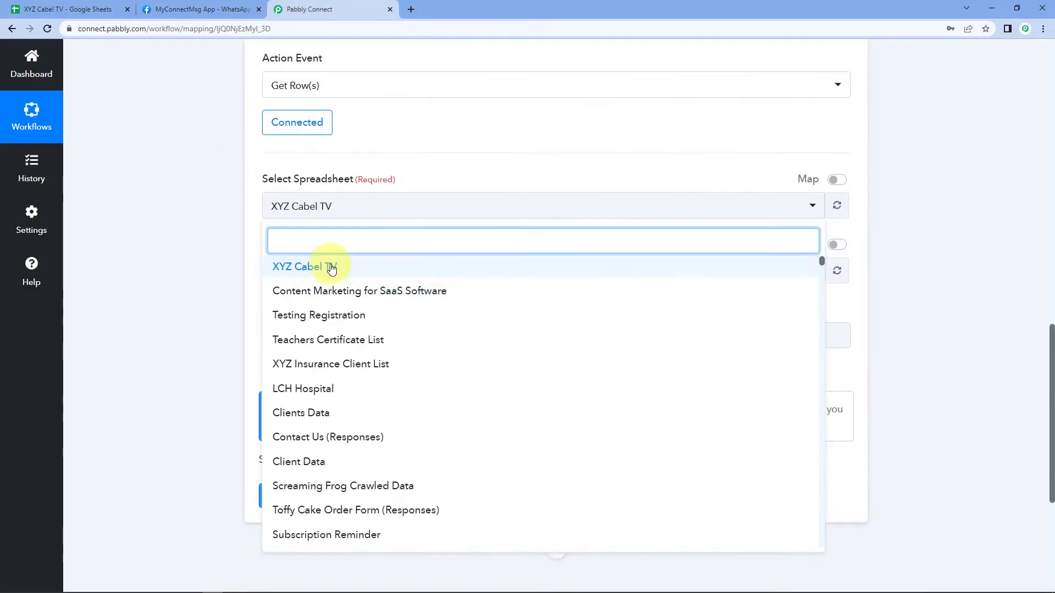
pyautogui.click(301, 266)
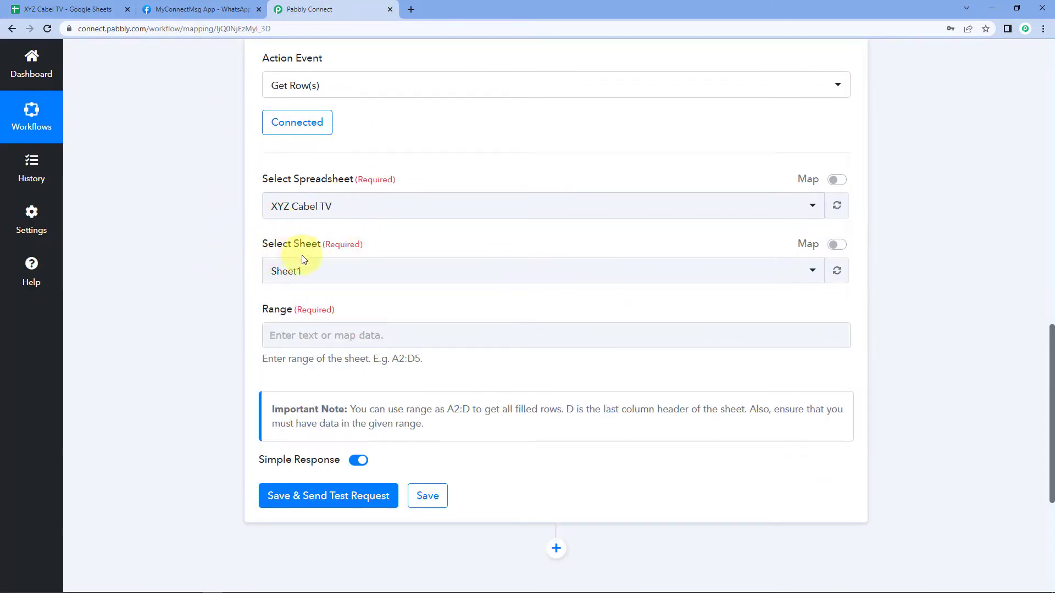
pyautogui.click(60, 10)
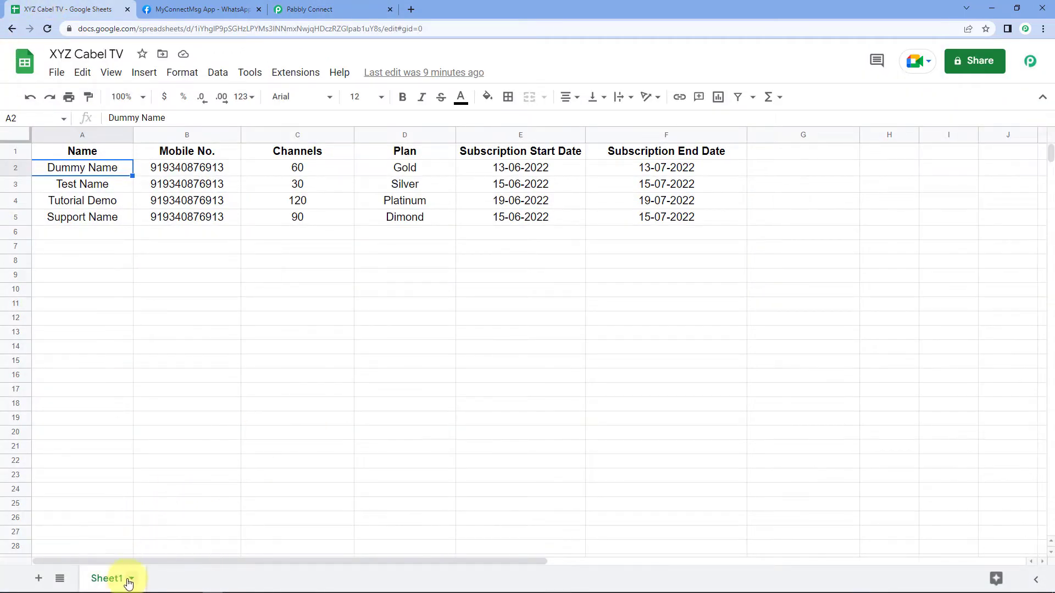
pyautogui.click(316, 9)
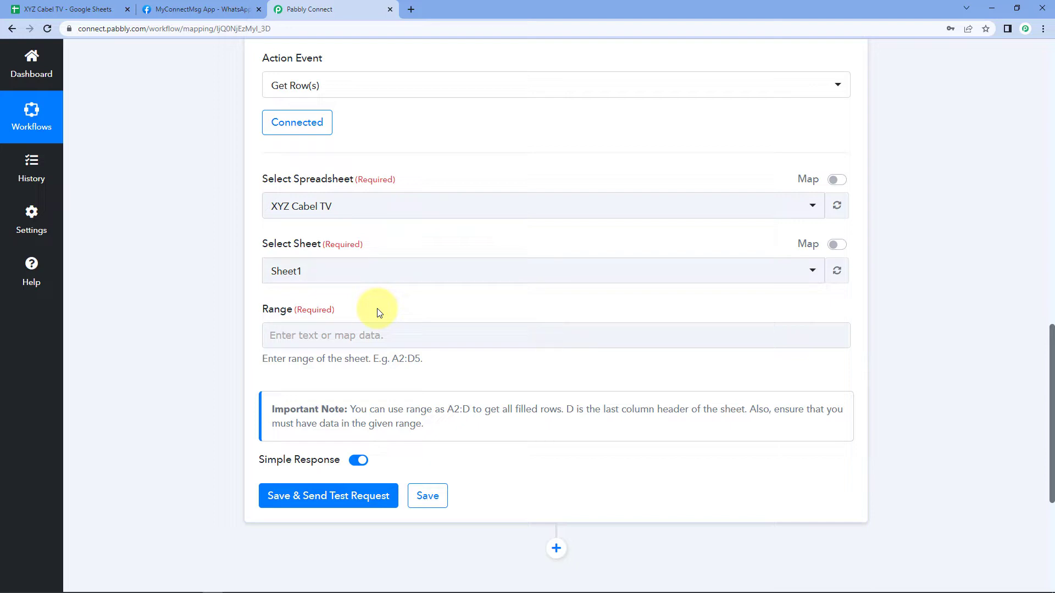
# - In Google Sheets, select all subscriber data below the header row and copy its range reference A2:F5
pyautogui.click(76, 4)
pyautogui.click(101, 184)
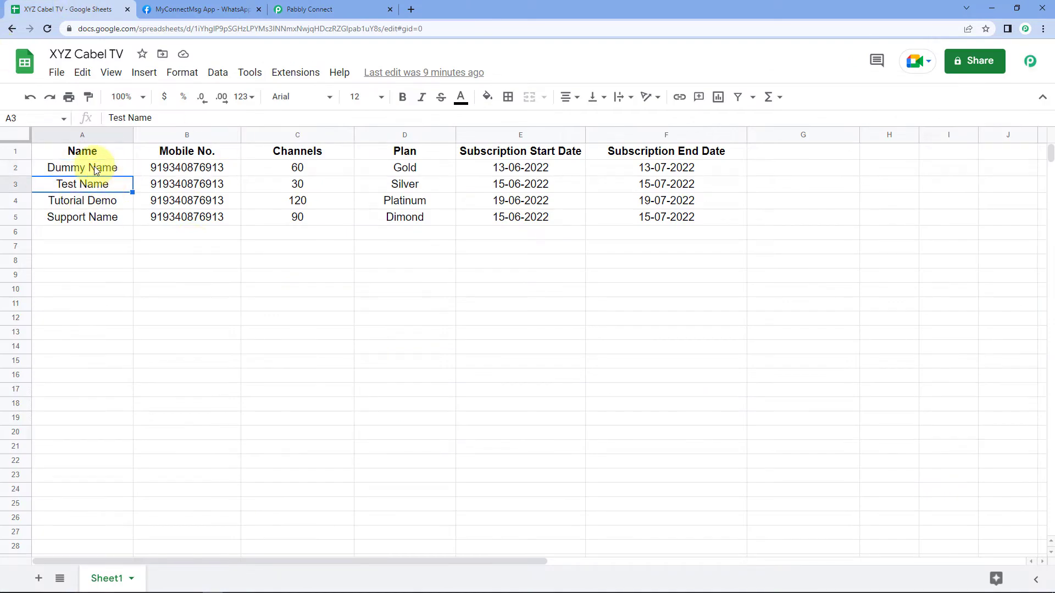
pyautogui.click(94, 169)
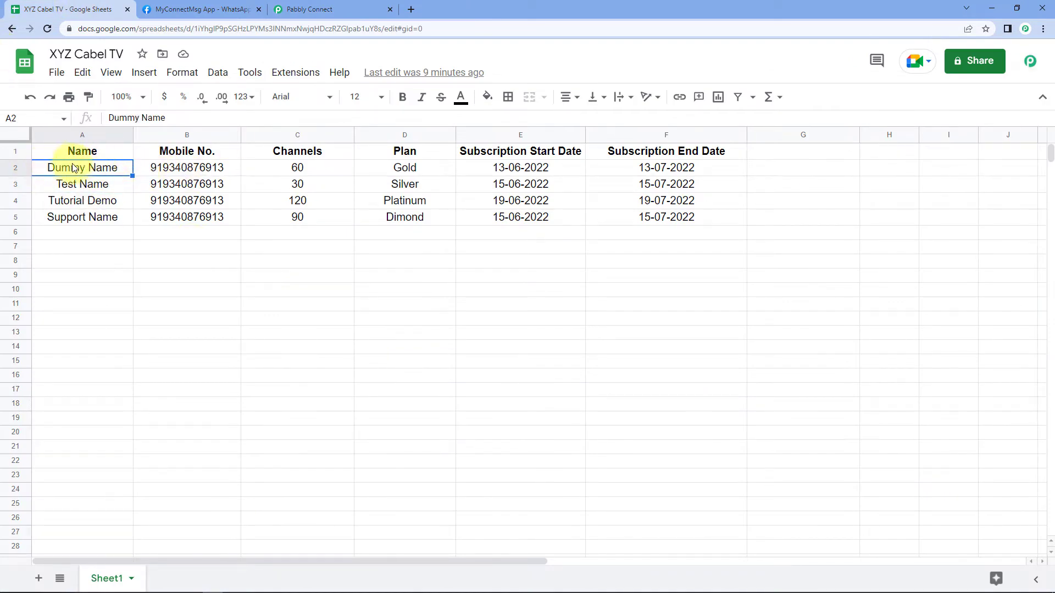
pyautogui.moveTo(83, 167); pyautogui.dragTo(683, 219)
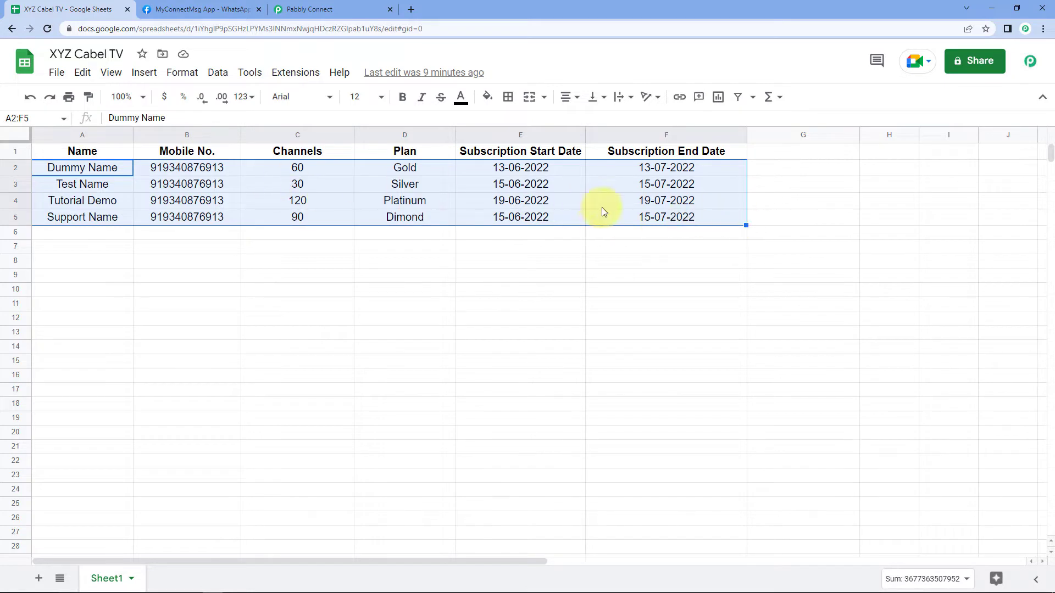
pyautogui.click(35, 119)
pyautogui.hotkey('ctrl', 'c')
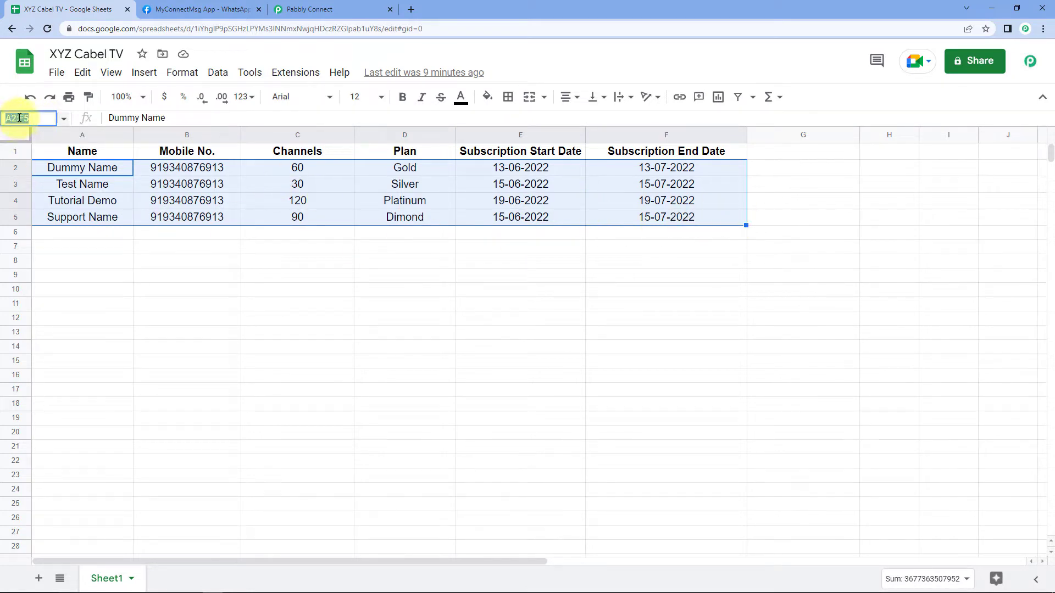
pyautogui.rightClick(19, 118)
pyautogui.click(47, 159)
# - Back in Pabbly Connect, paste A2:F5 as the range of the Get Row(s) action
pyautogui.click(330, 10)
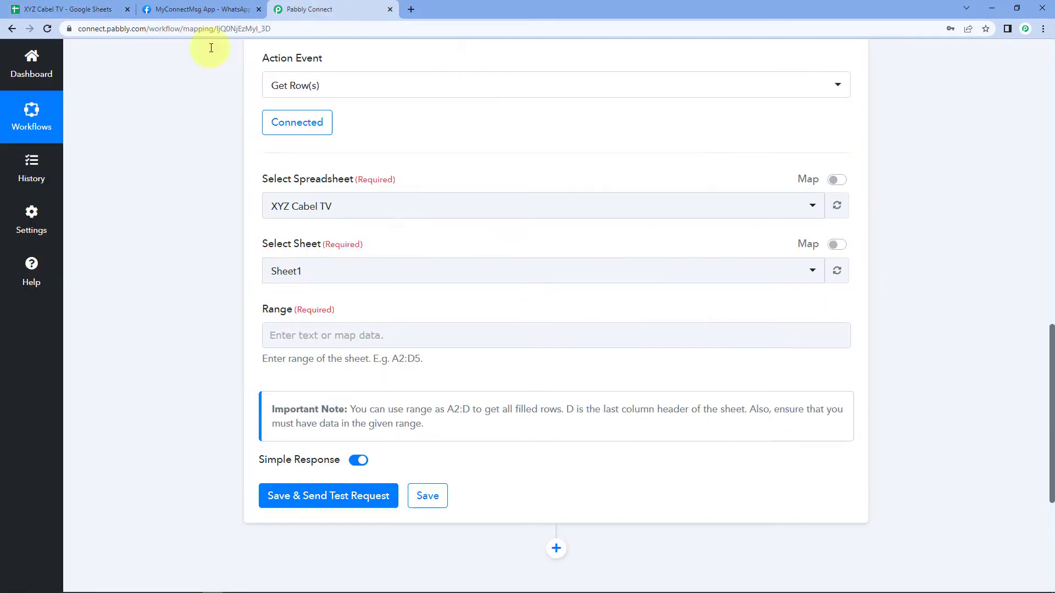
pyautogui.click(269, 336)
pyautogui.hotkey('ctrl', 'v')
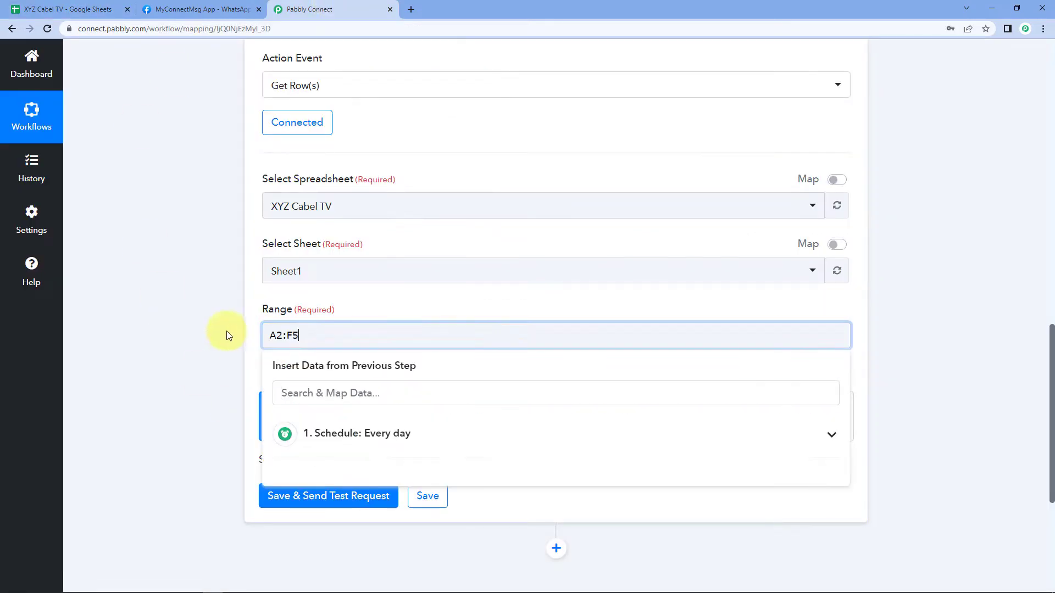
pyautogui.click(225, 327)
pyautogui.scroll(-1, 219, 324)
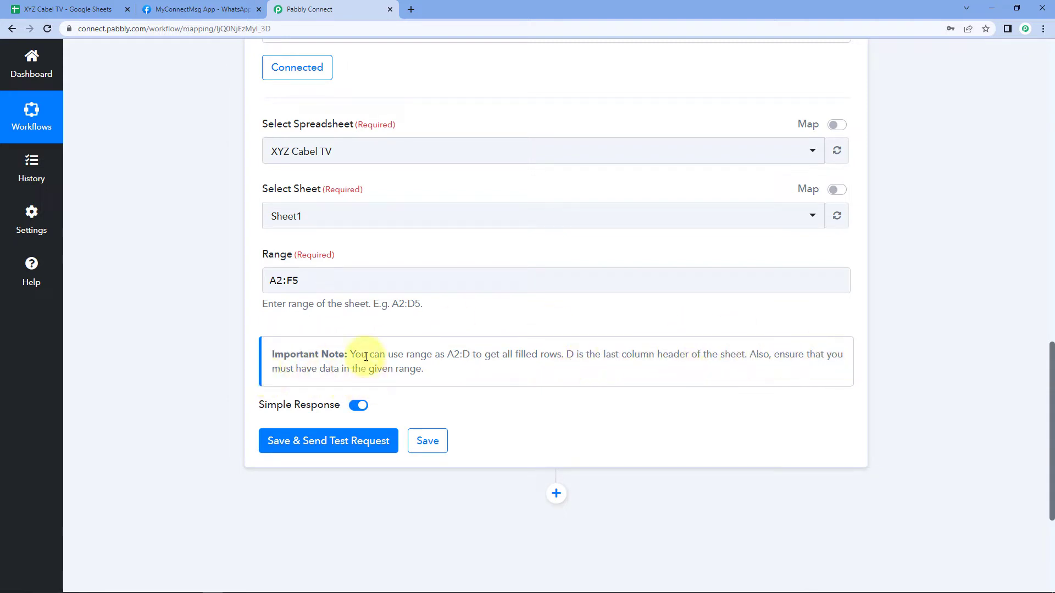
# - Change the Get Row(s) range to A2:F to cover rows added to the sheet, checking that area in Google Sheets
pyautogui.click(281, 281)
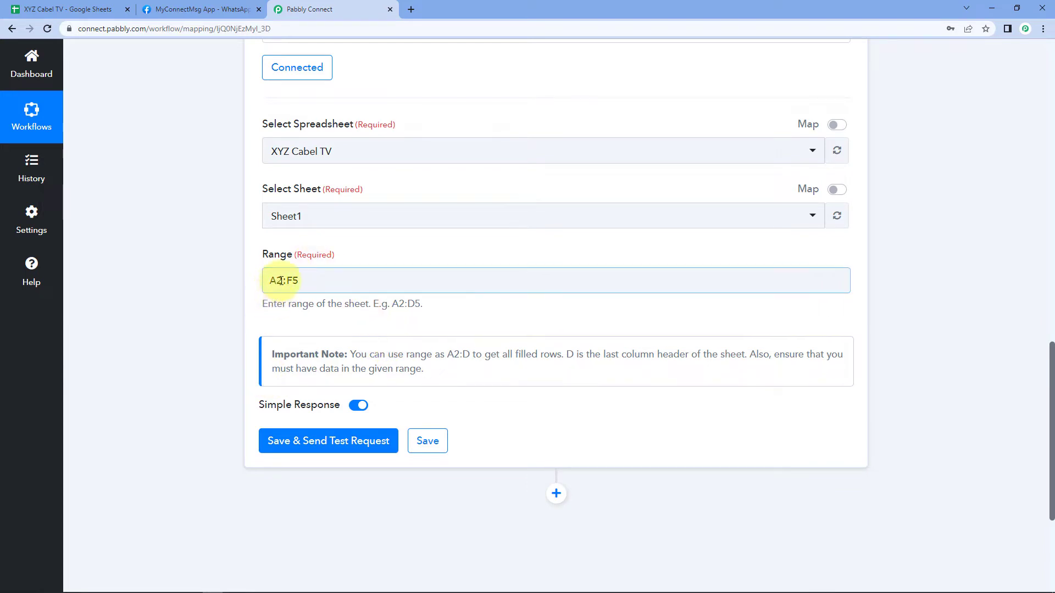
pyautogui.moveTo(273, 280); pyautogui.dragTo(319, 284)
pyautogui.click(300, 281)
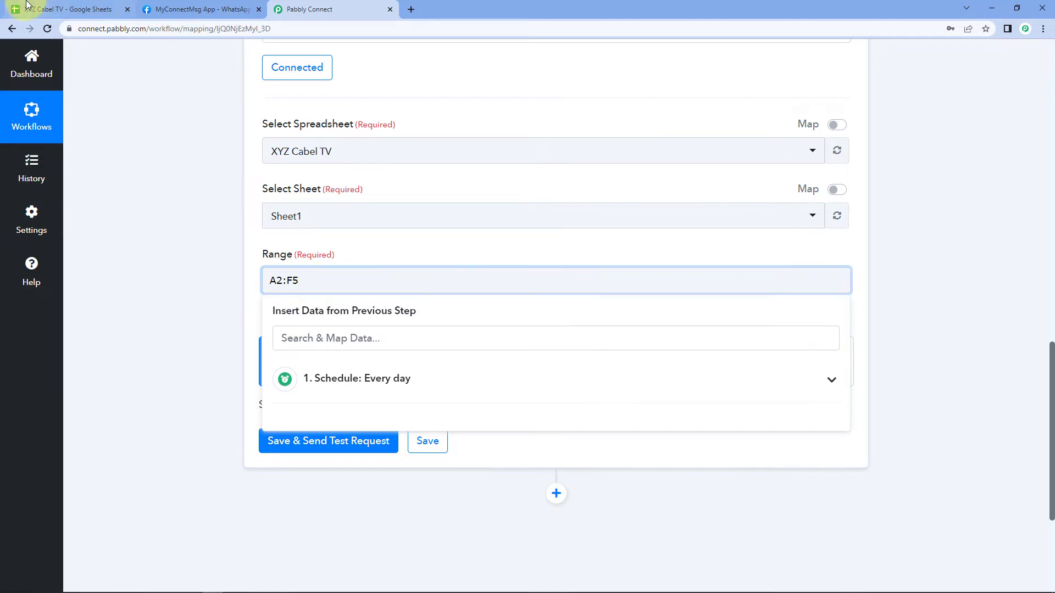
pyautogui.click(66, 9)
pyautogui.click(157, 261)
pyautogui.click(107, 245)
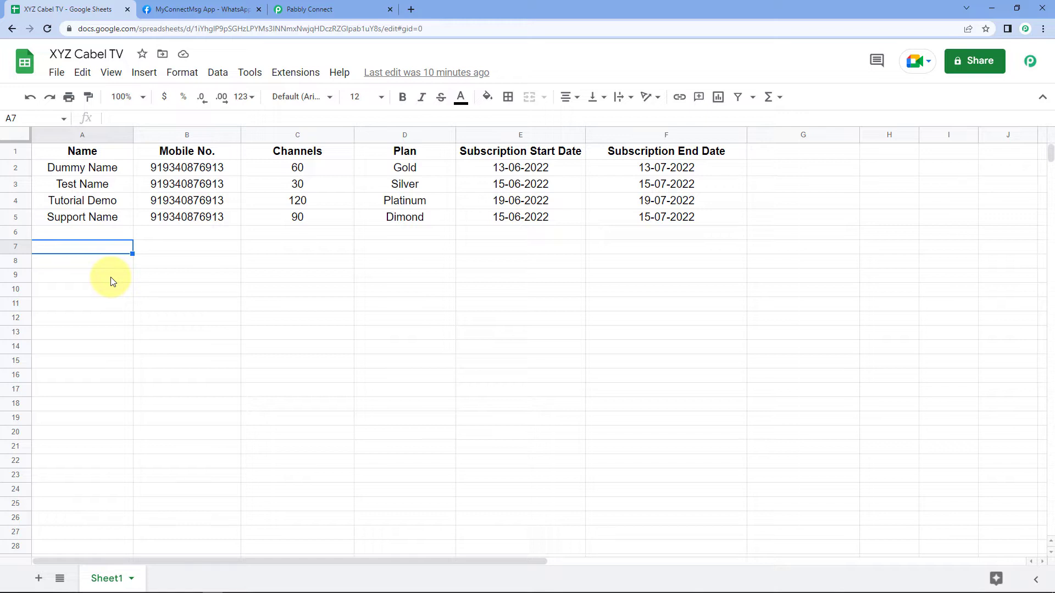
pyautogui.click(311, 9)
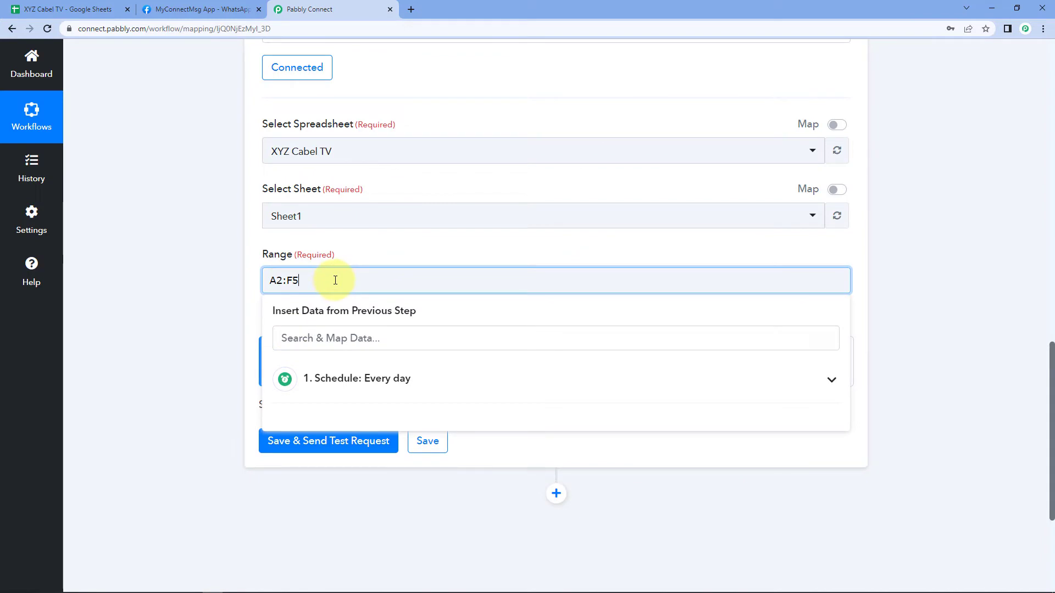
pyautogui.press('BackSpace')
pyautogui.click(307, 237)
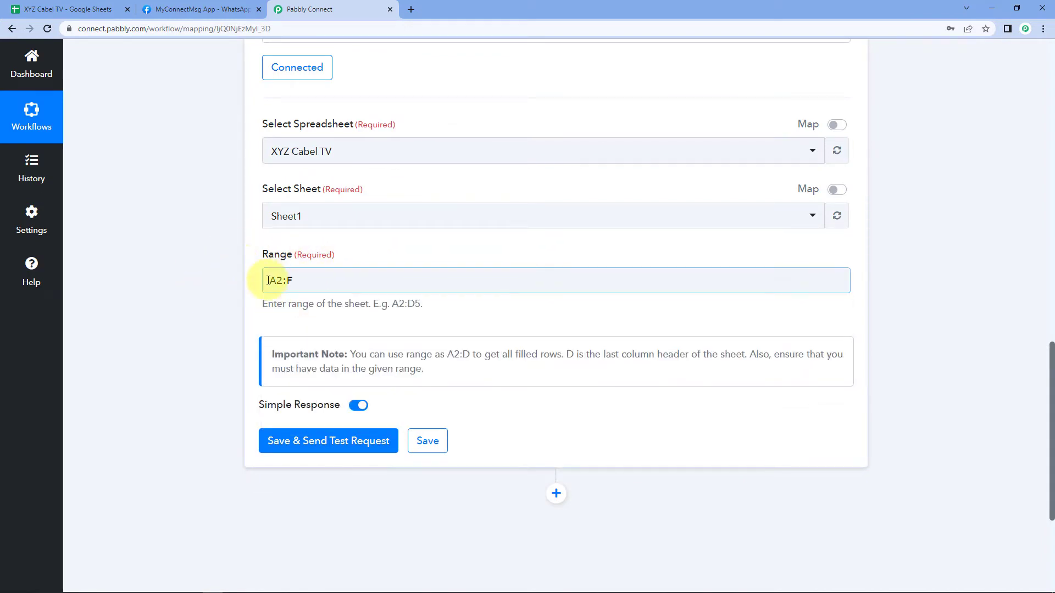
pyautogui.click(62, 6)
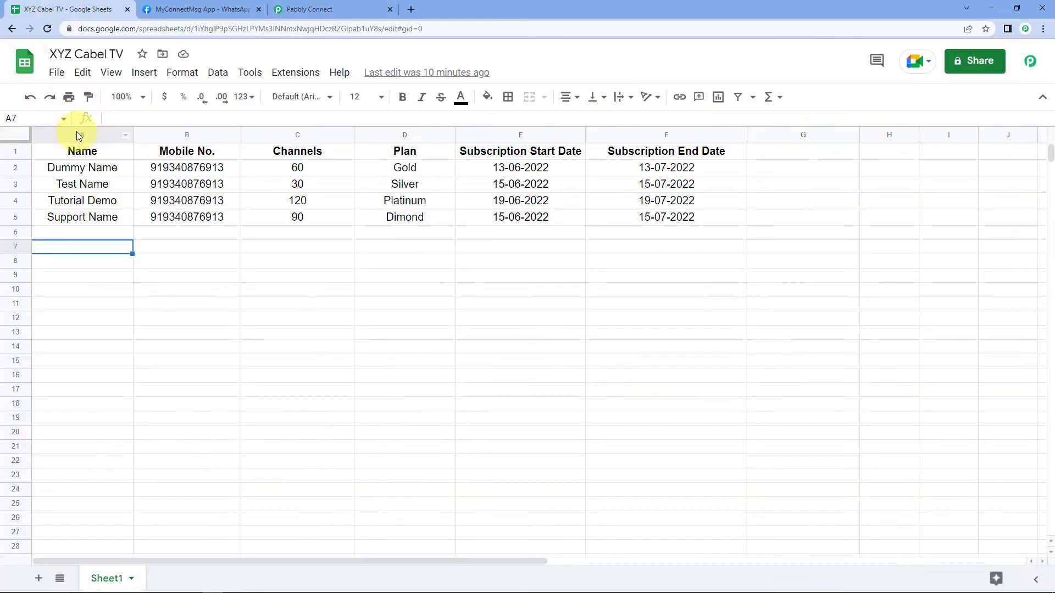
pyautogui.moveTo(77, 168); pyautogui.dragTo(708, 414)
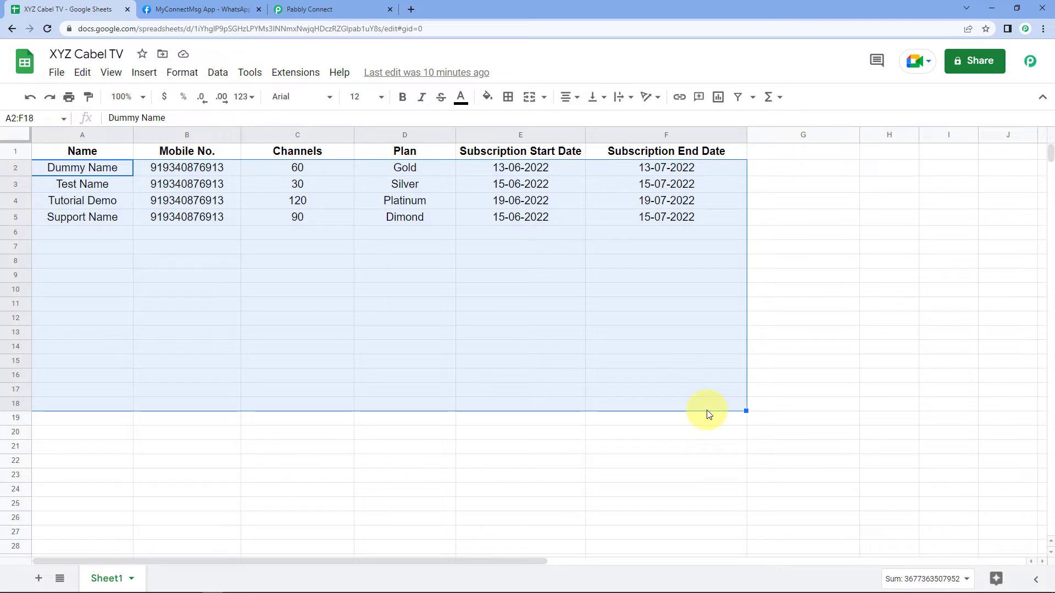
pyautogui.click(324, 10)
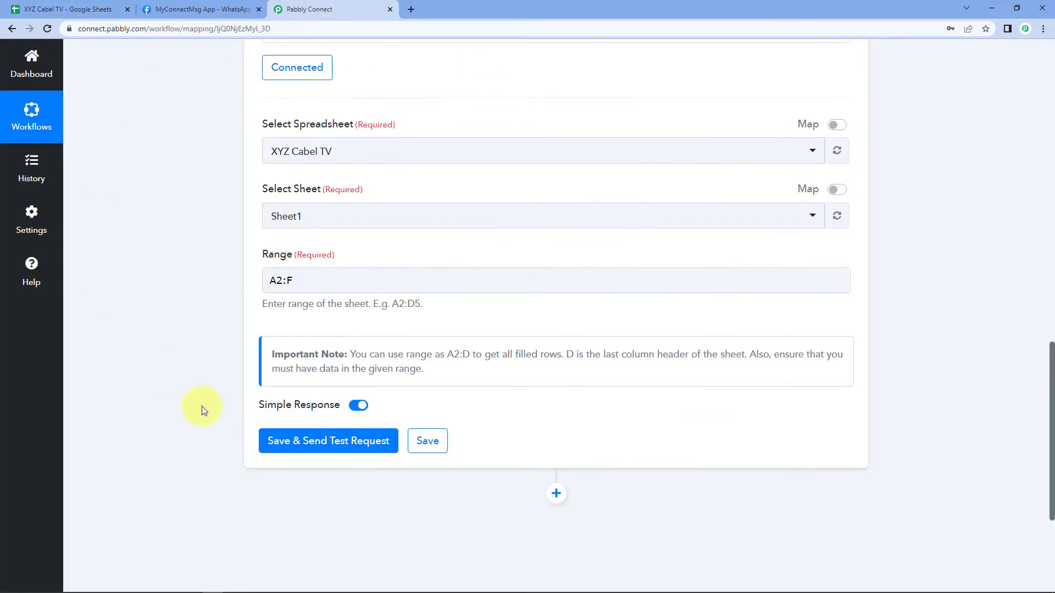
# - Turn off Simple Response for the Google Sheets action, save it and send a test request
pyautogui.scroll(-4, 245, 299)
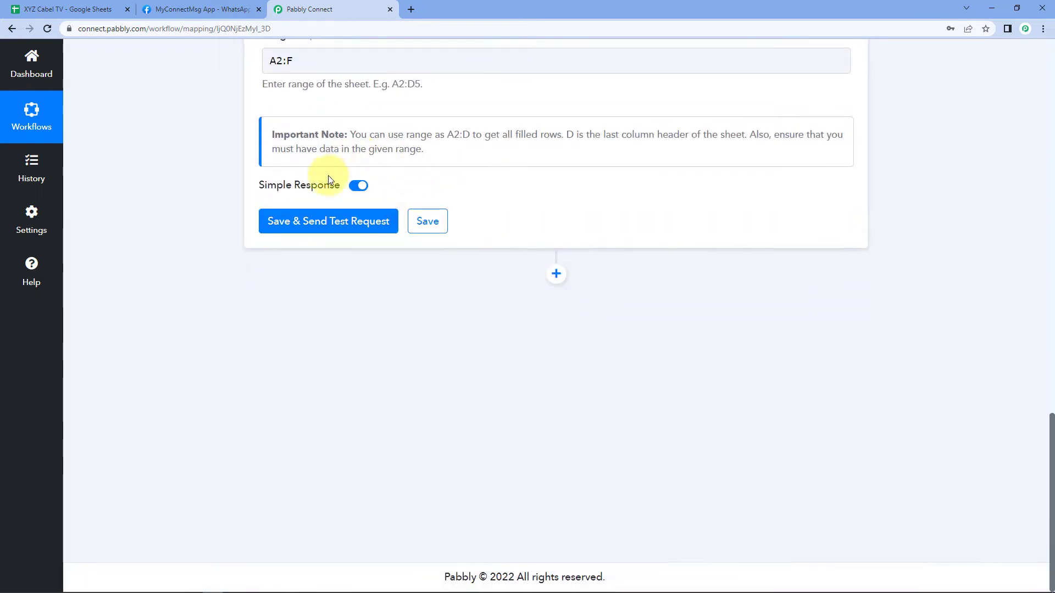
pyautogui.click(362, 189)
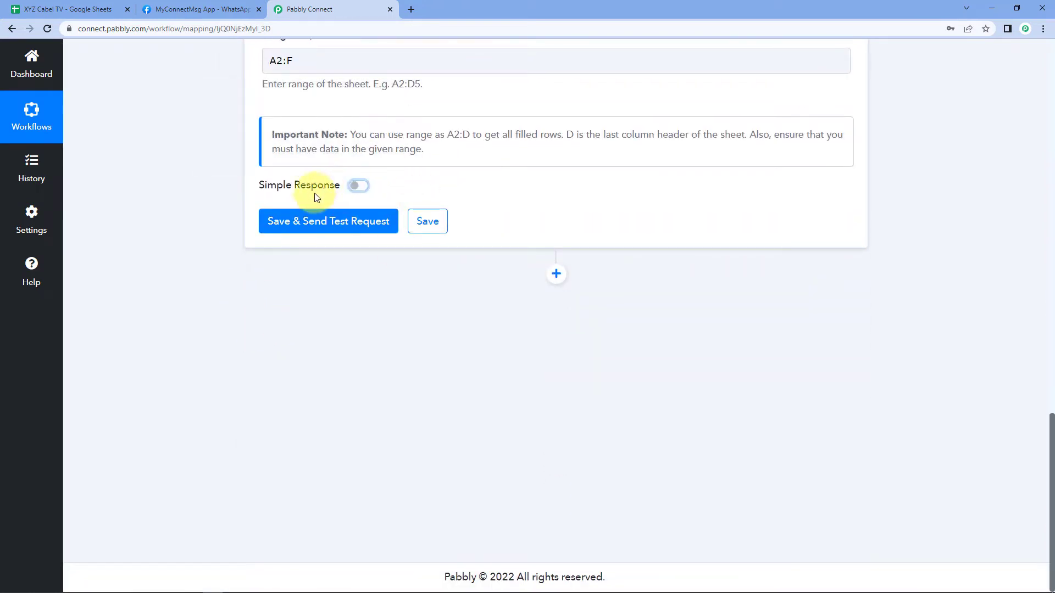
pyautogui.click(332, 223)
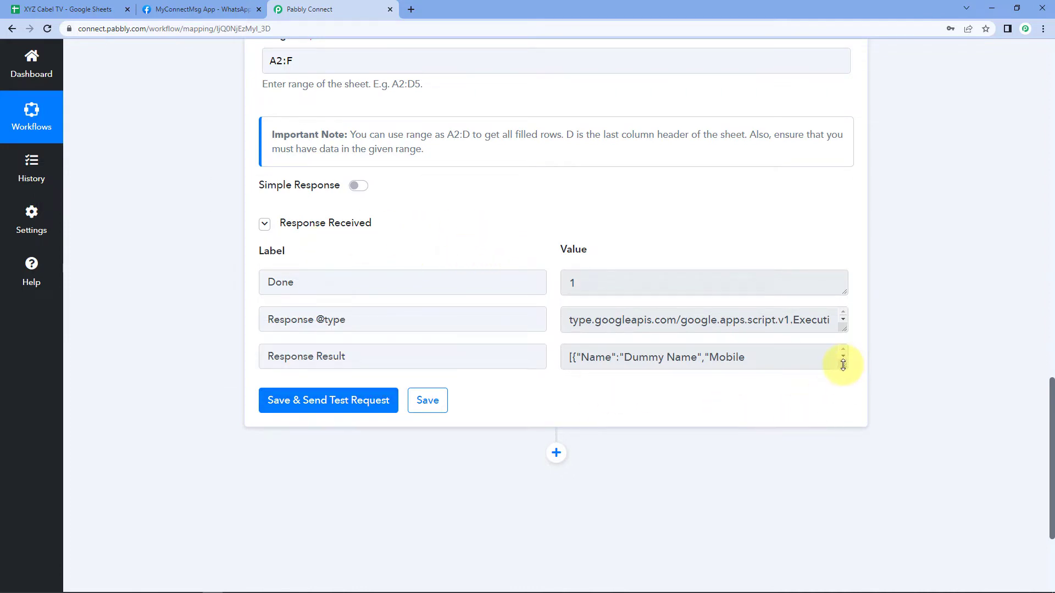
# - Enlarge the Response Result value and compare the returned rows with the subscriber data in Google Sheets
pyautogui.moveTo(842, 364); pyautogui.dragTo(862, 574)
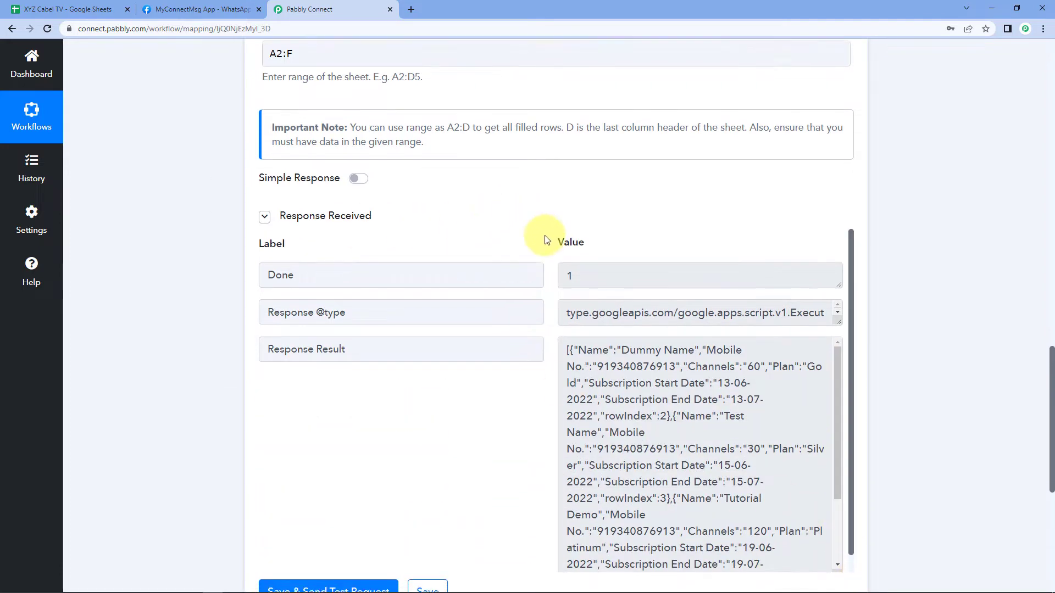
pyautogui.scroll(-4, 545, 240)
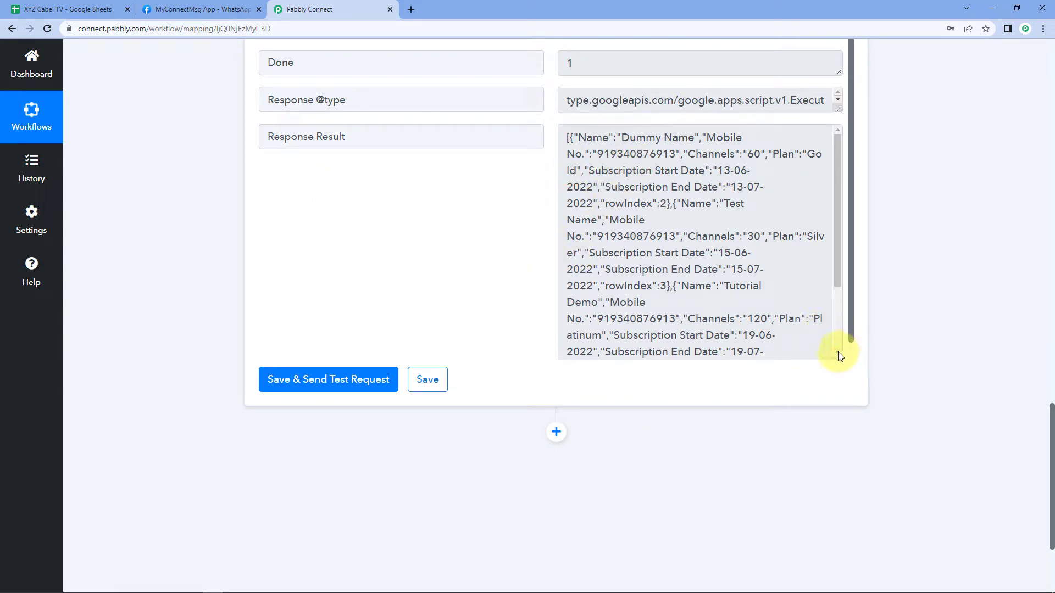
pyautogui.moveTo(837, 354); pyautogui.dragTo(841, 393)
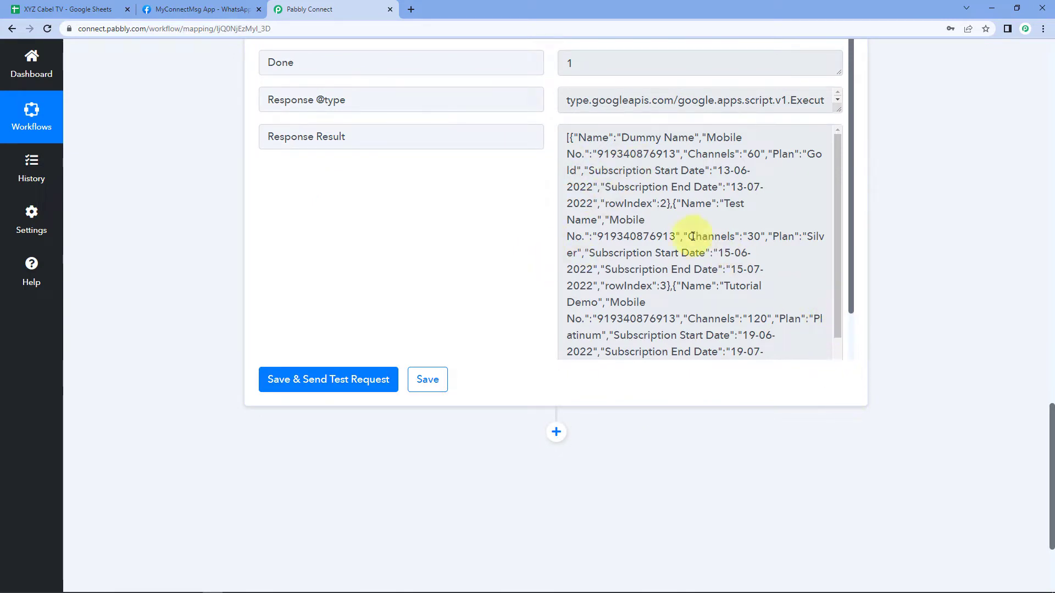
pyautogui.scroll(-2, 692, 236)
pyautogui.scroll(2, 676, 236)
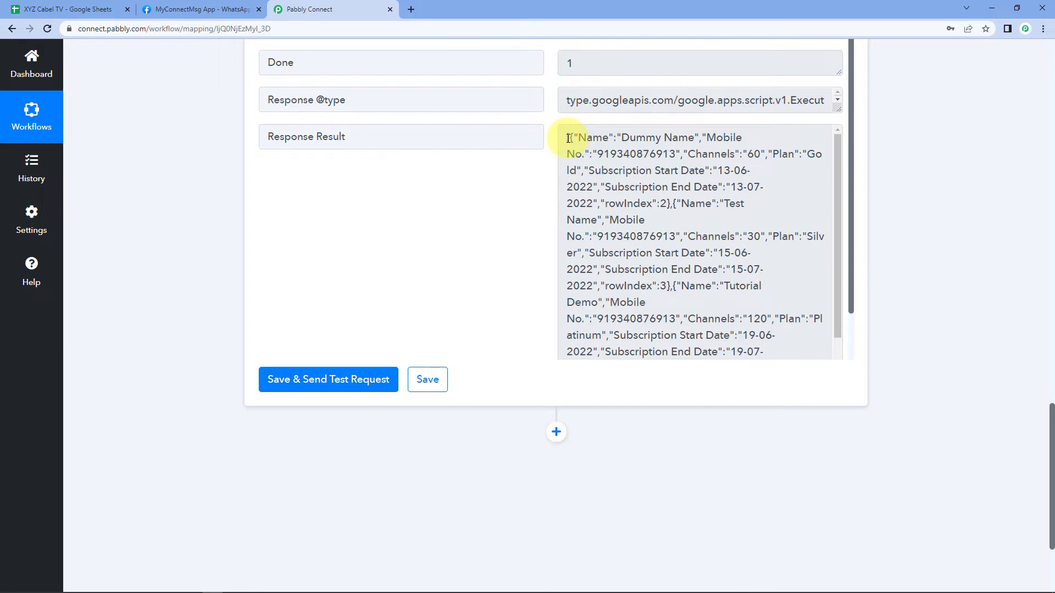
pyautogui.click(66, 9)
pyautogui.click(134, 174)
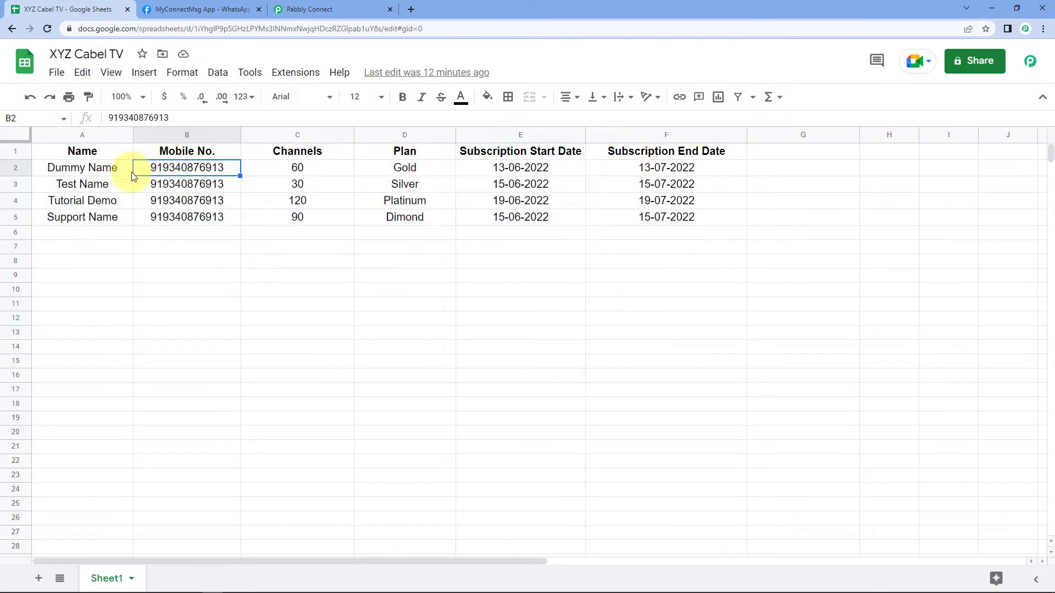
pyautogui.click(322, 10)
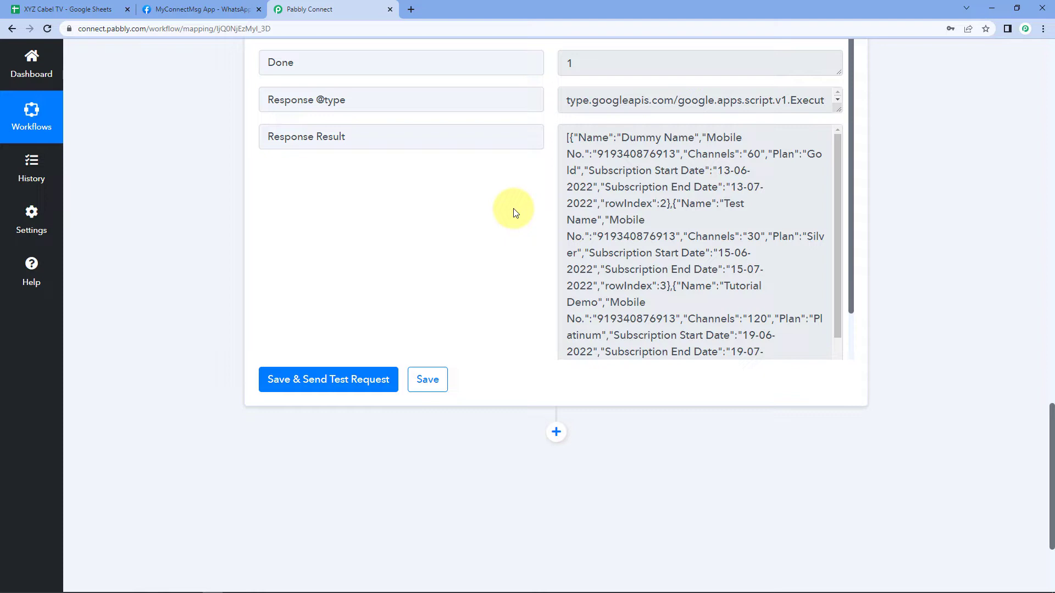
# - Add an action step below the Google Sheets step and choose Iterator by Pabbly as its app
pyautogui.scroll(-3, 514, 211)
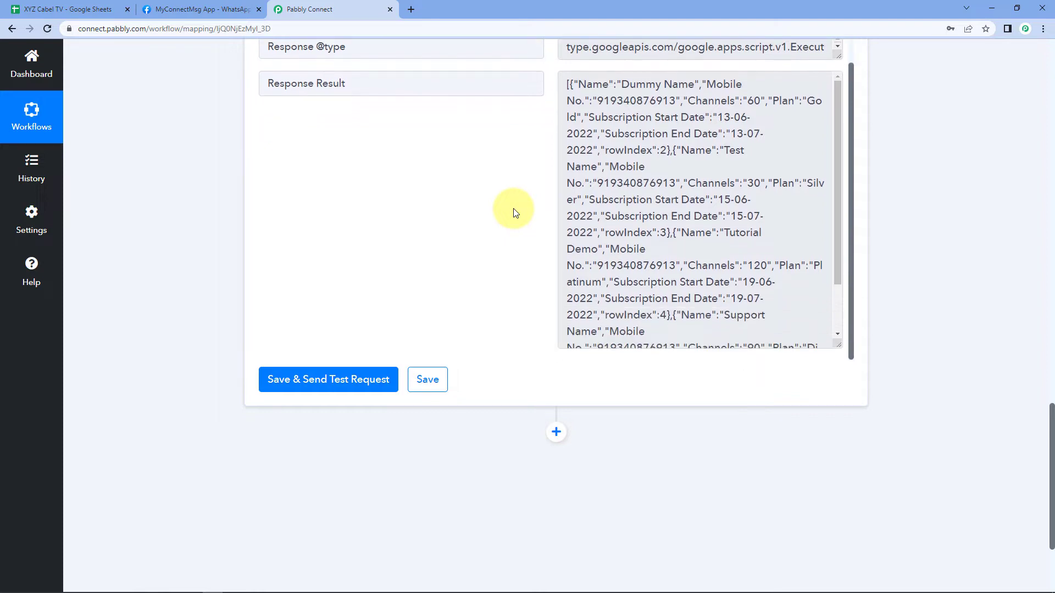
pyautogui.click(554, 274)
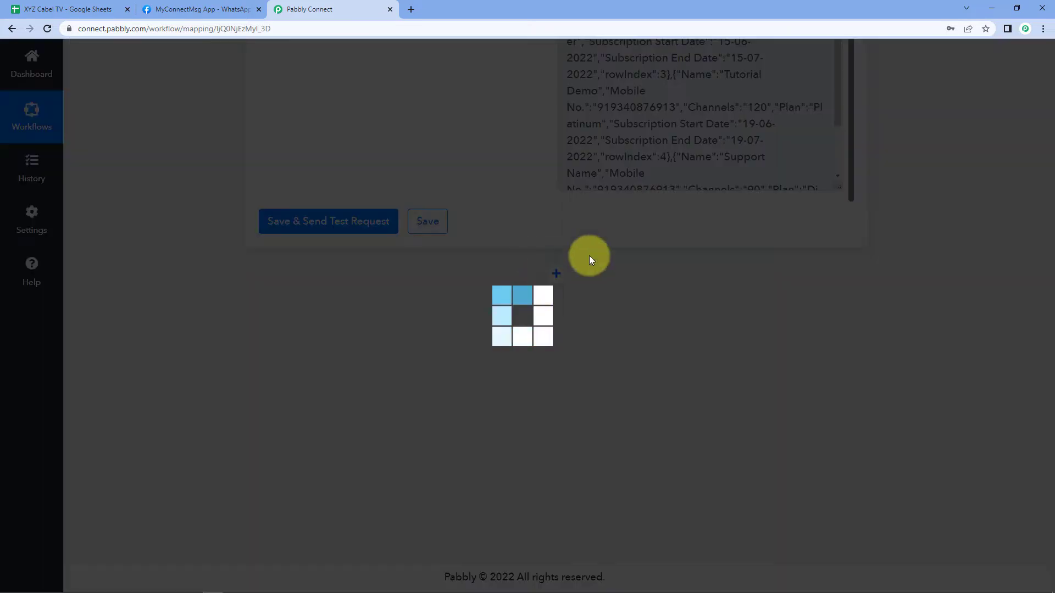
pyautogui.scroll(-3, 412, 278)
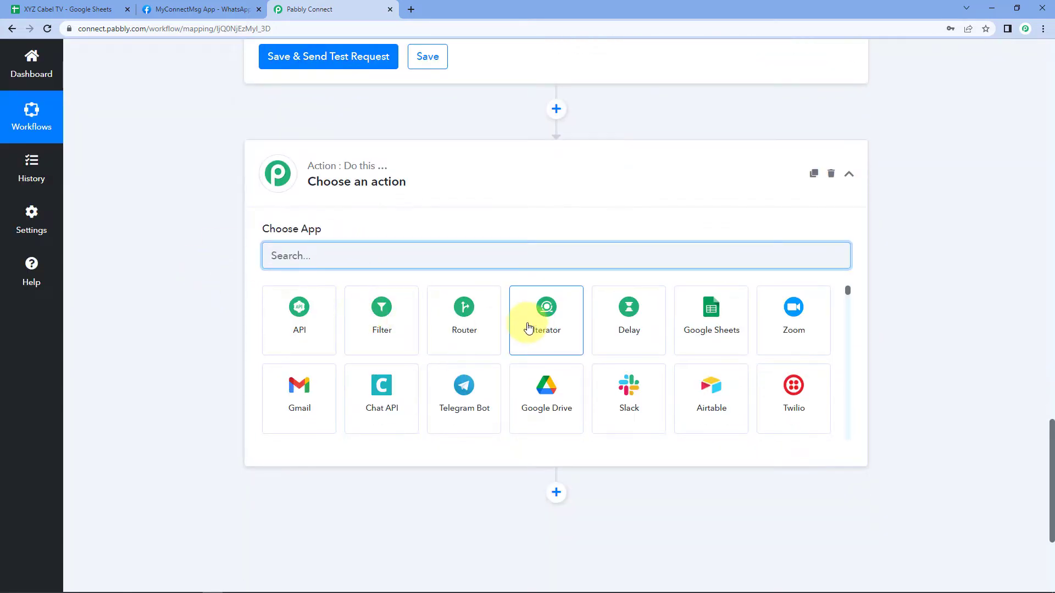
pyautogui.click(530, 327)
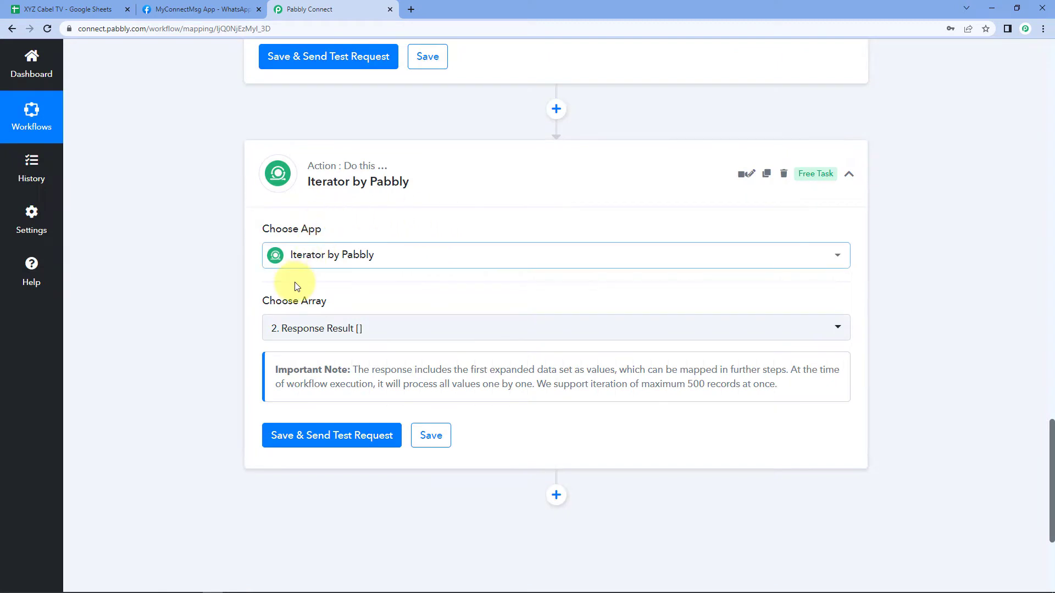
# - Check the Iterator's Response Result array against the Google Sheets response, keep that array, save the step and send a test request
pyautogui.moveTo(293, 314)
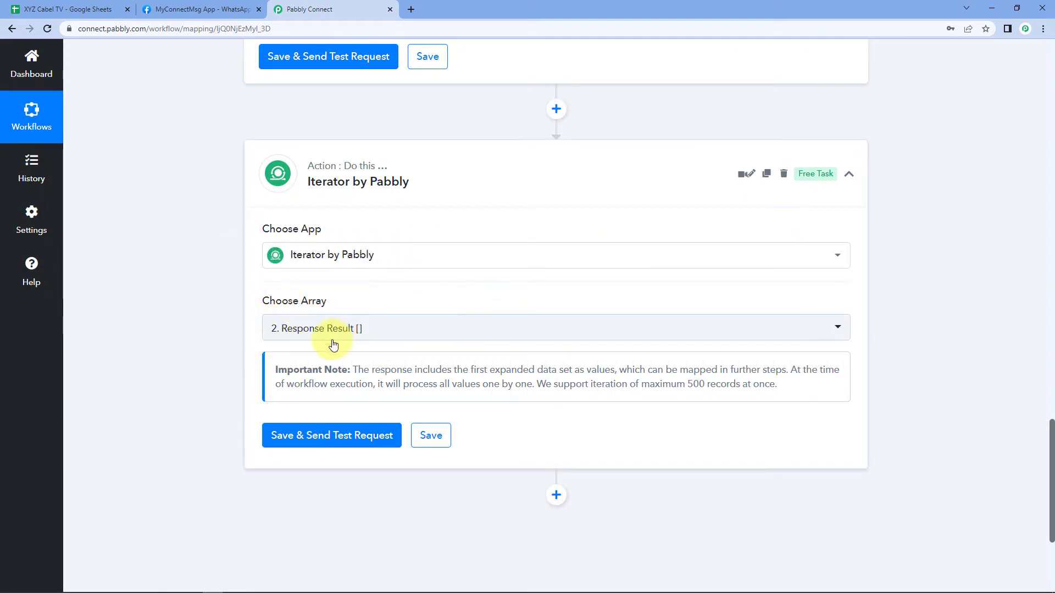
pyautogui.scroll(4, 558, 294)
pyautogui.scroll(3, 500, 285)
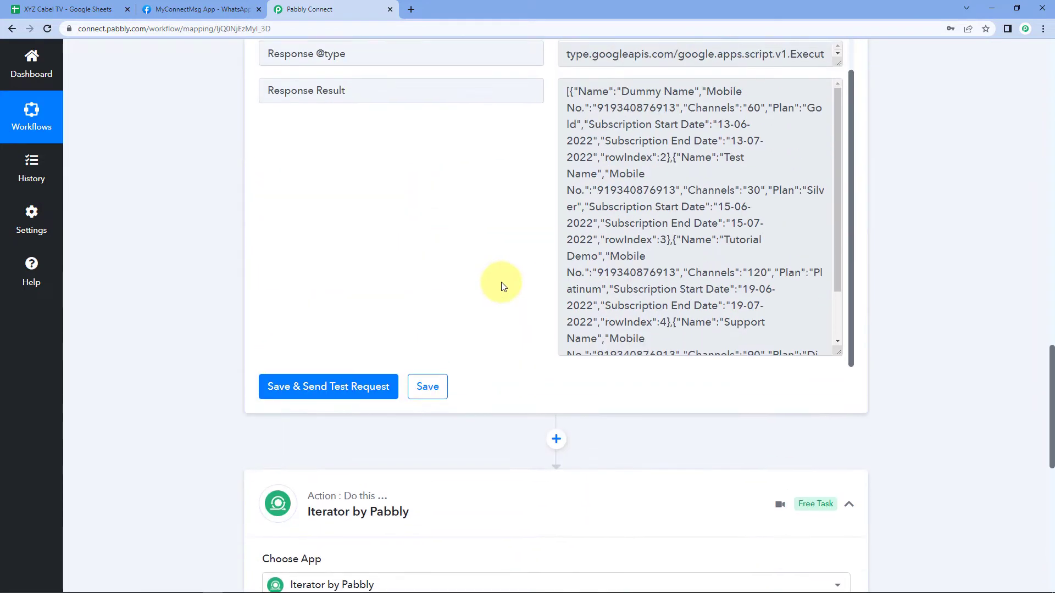
pyautogui.moveTo(353, 147); pyautogui.dragTo(241, 152)
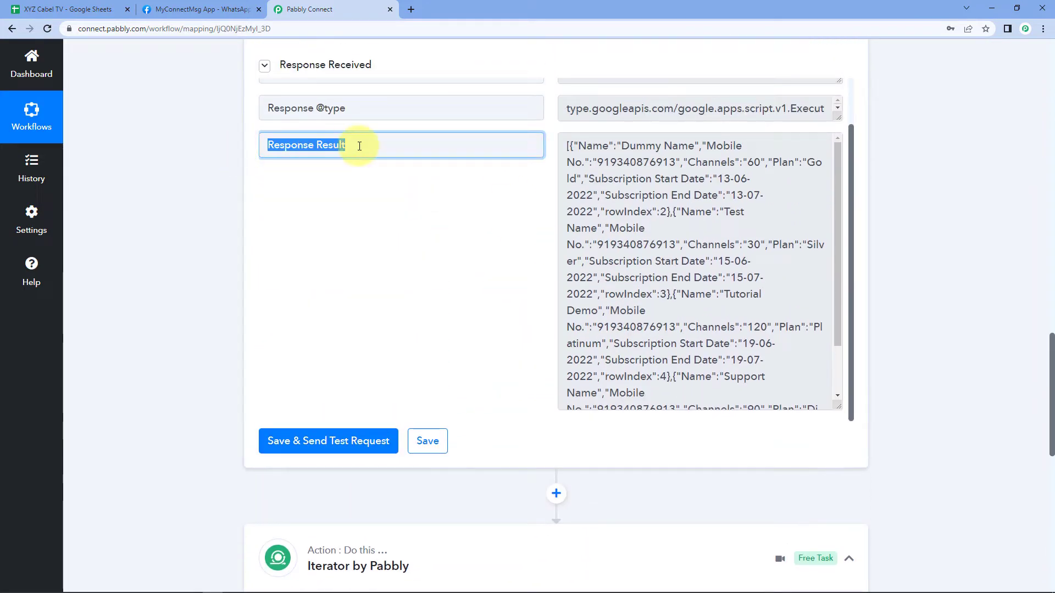
pyautogui.click(566, 165)
pyautogui.scroll(-6, 476, 220)
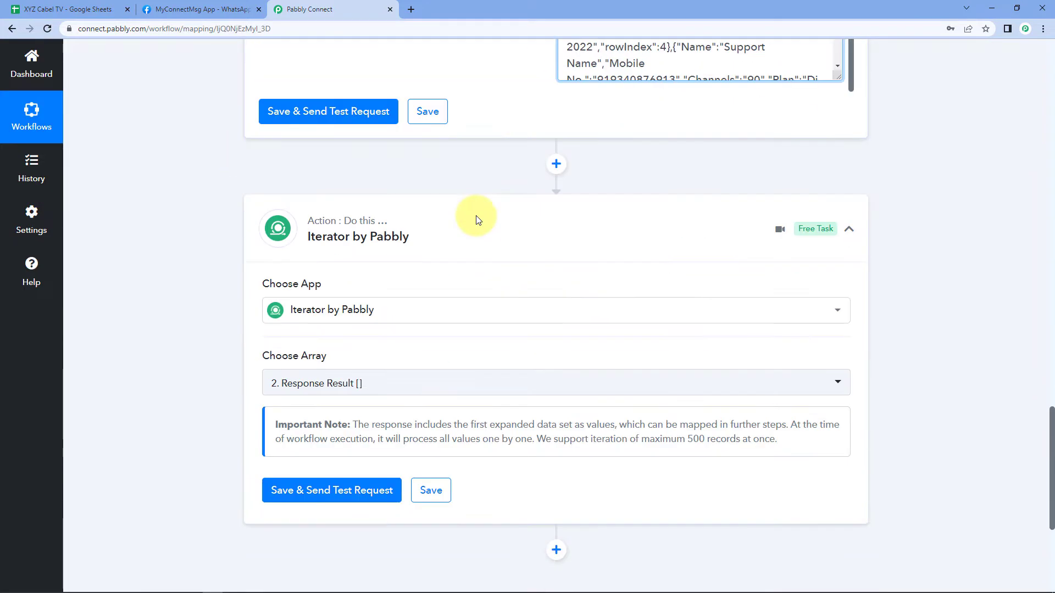
pyautogui.scroll(-3, 475, 219)
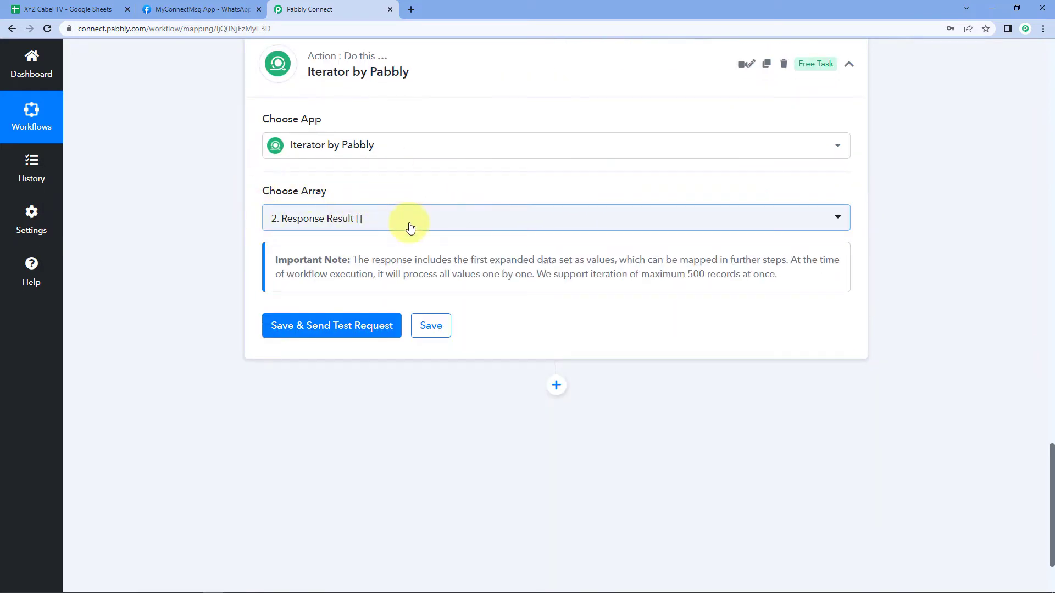
pyautogui.click(332, 327)
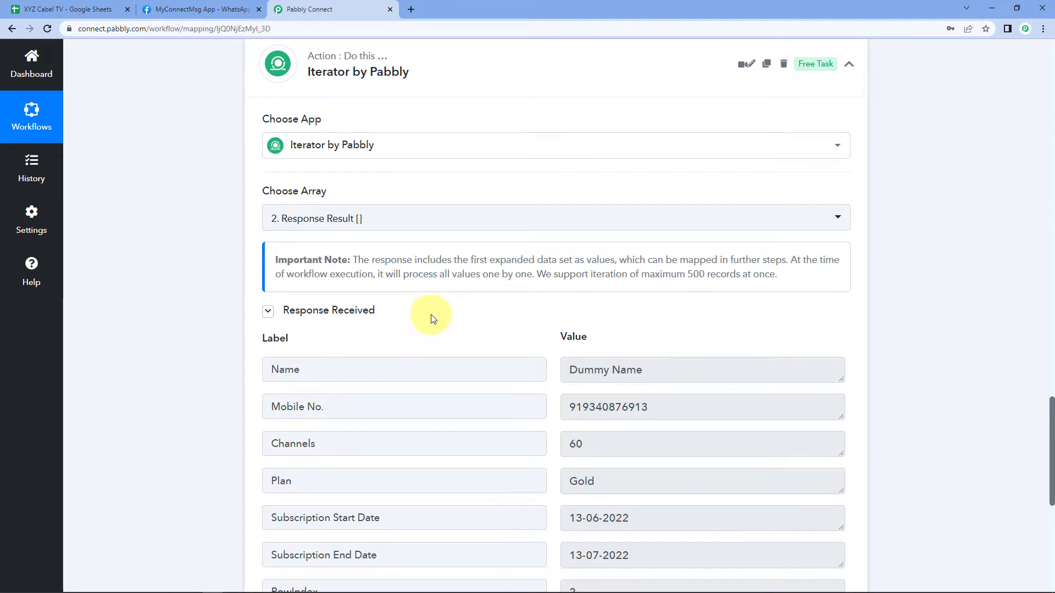
# - Compare the fields of the Iterator response with the first subscriber row in Google Sheets, from Name to Subscription End Date
pyautogui.scroll(-1, 562, 324)
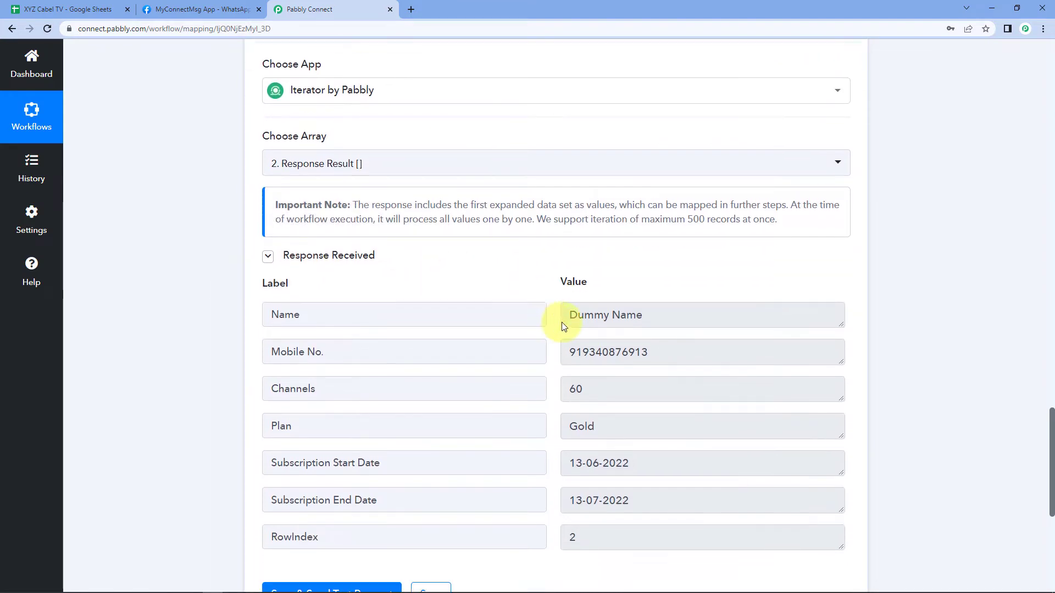
pyautogui.scroll(-2, 866, 273)
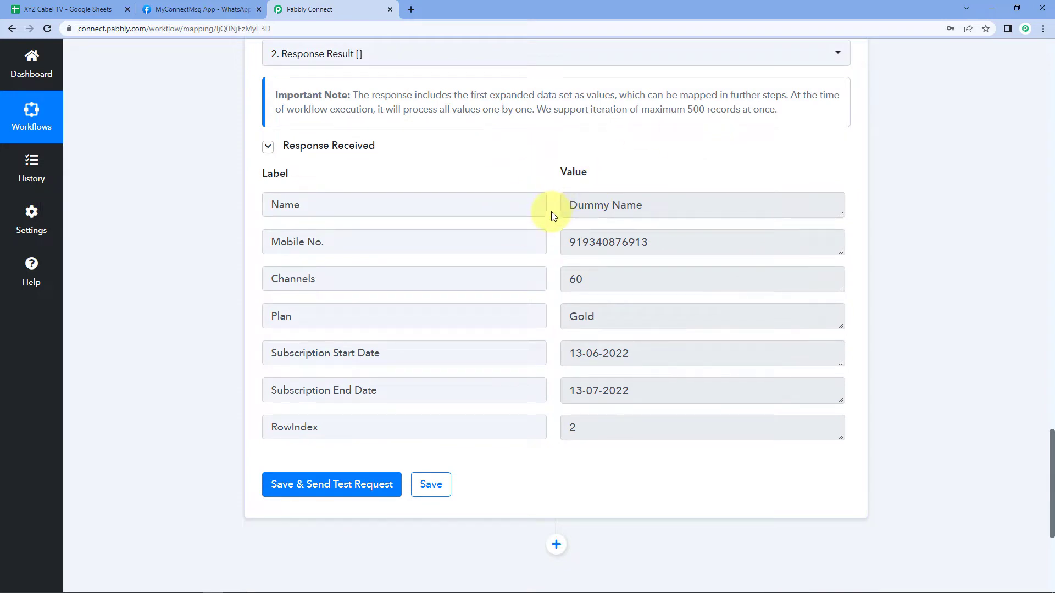
pyautogui.click(65, 5)
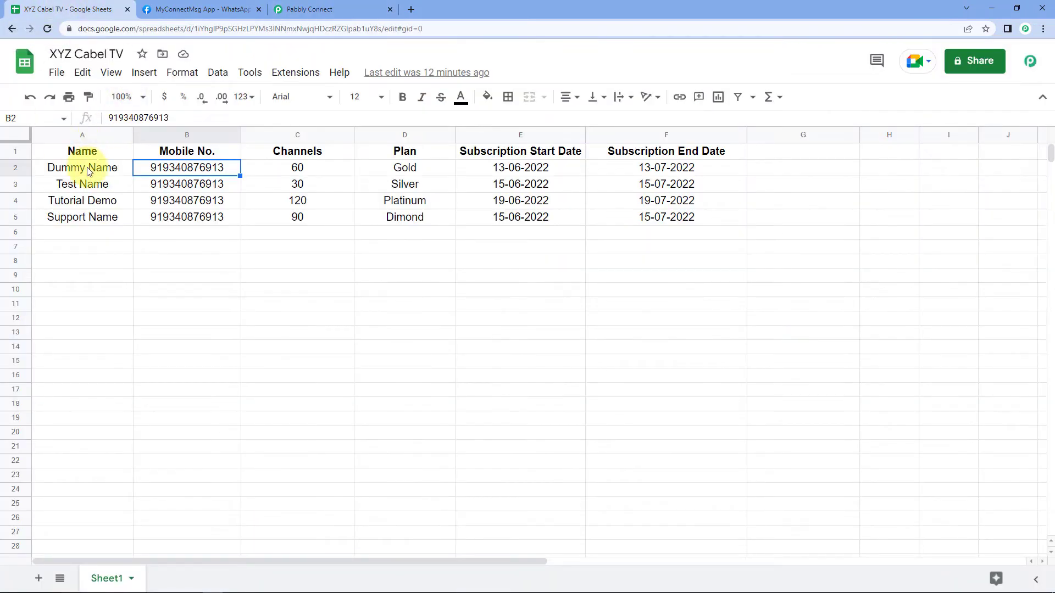
pyautogui.click(73, 172)
pyautogui.moveTo(73, 172); pyautogui.dragTo(282, 176)
pyautogui.click(124, 174)
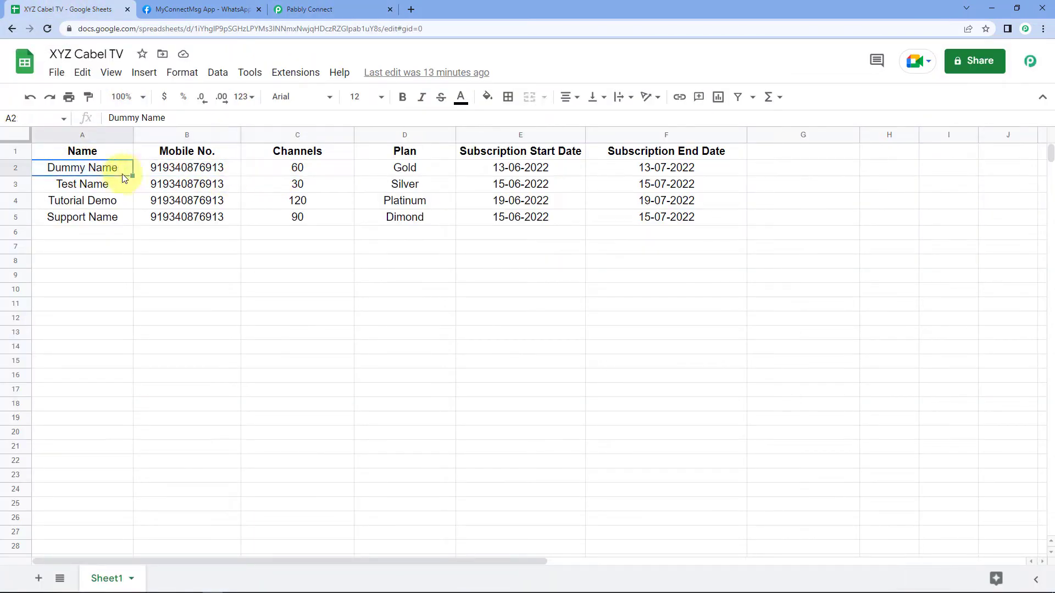
pyautogui.click(183, 172)
pyautogui.click(302, 167)
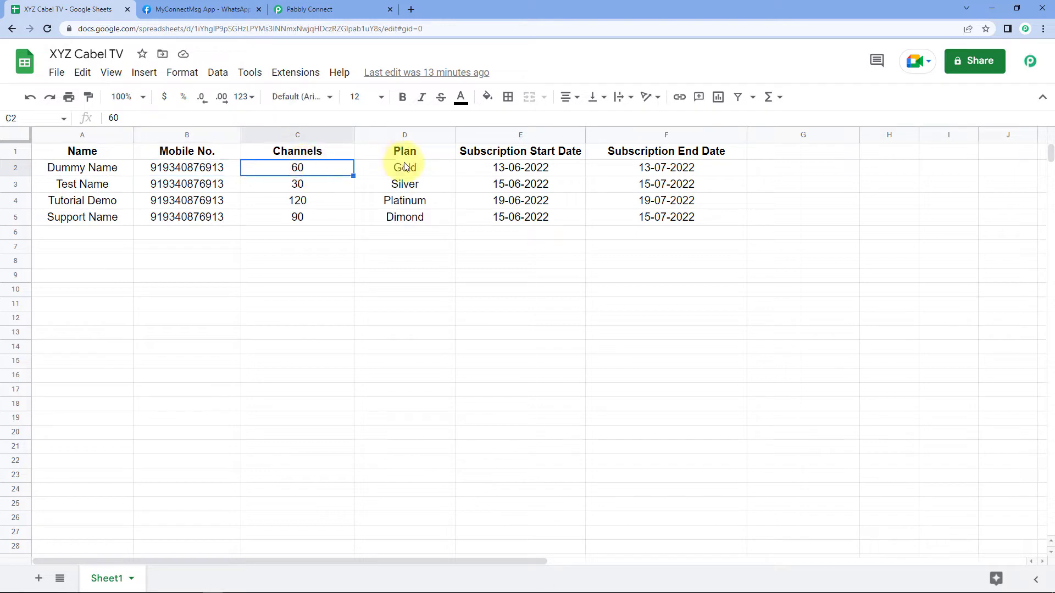
pyautogui.click(419, 175)
pyautogui.click(536, 167)
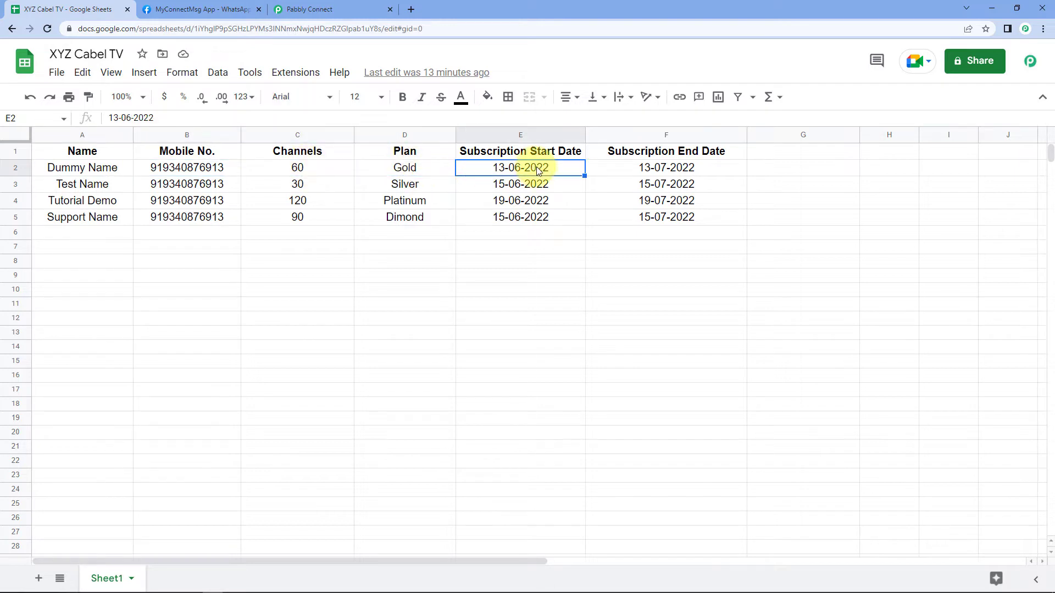
pyautogui.click(688, 172)
# - Back in Pabbly Connect, examine the Name and Subscription End Date values in the Iterator response
pyautogui.click(316, 8)
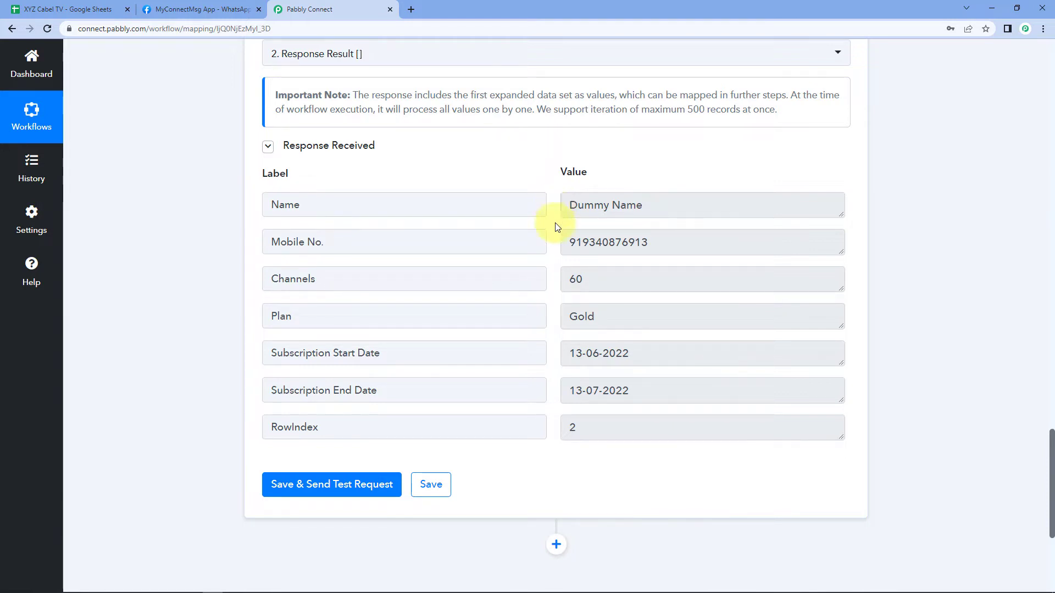
pyautogui.click(566, 390)
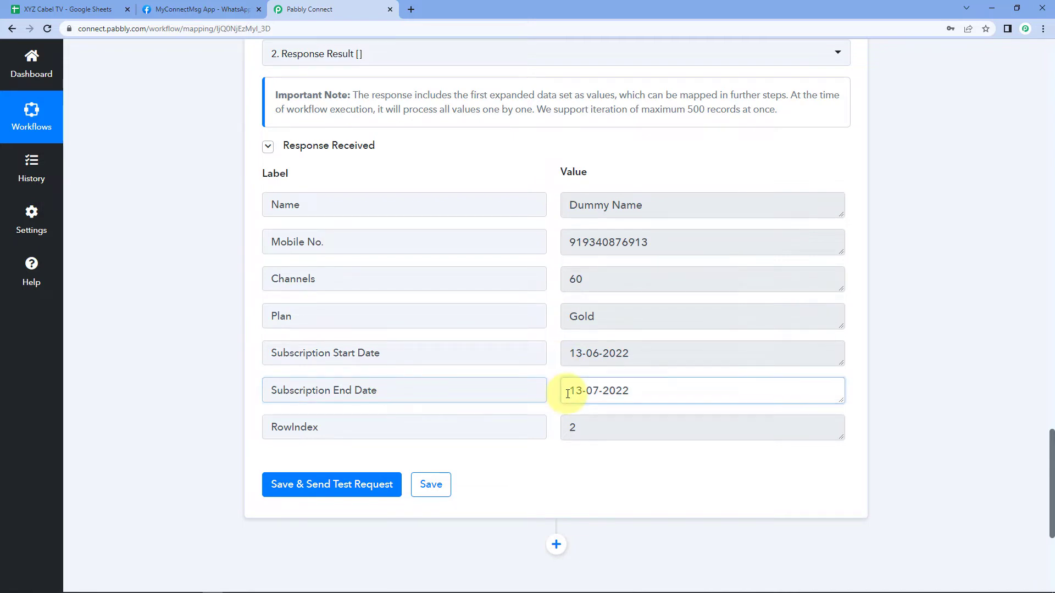
pyautogui.click(637, 212)
pyautogui.hotkey('ctrl', 'a')
pyautogui.click(570, 391)
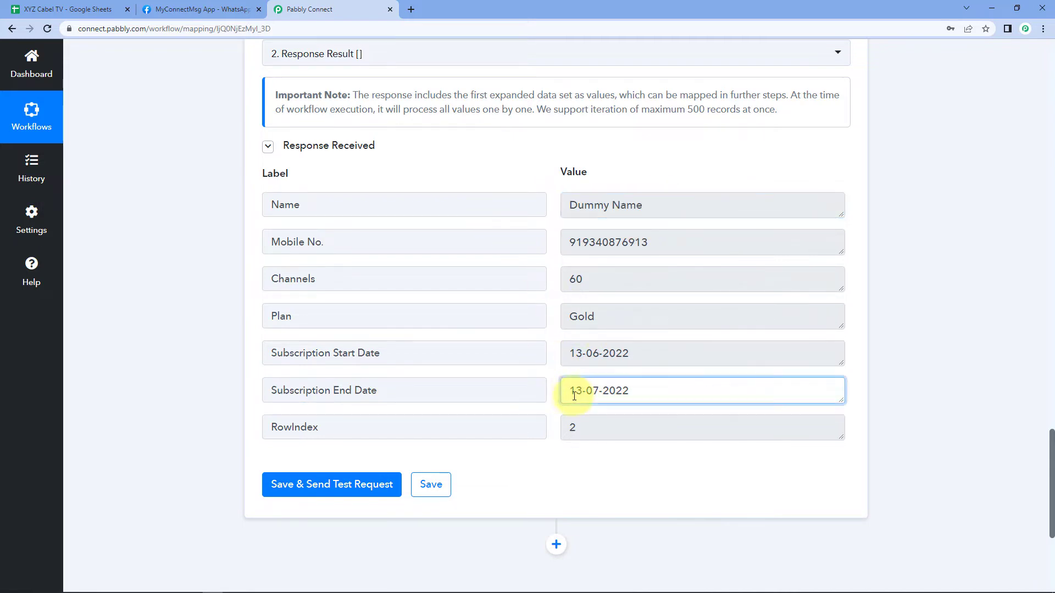
pyautogui.moveTo(570, 392); pyautogui.dragTo(641, 392)
pyautogui.click(640, 393)
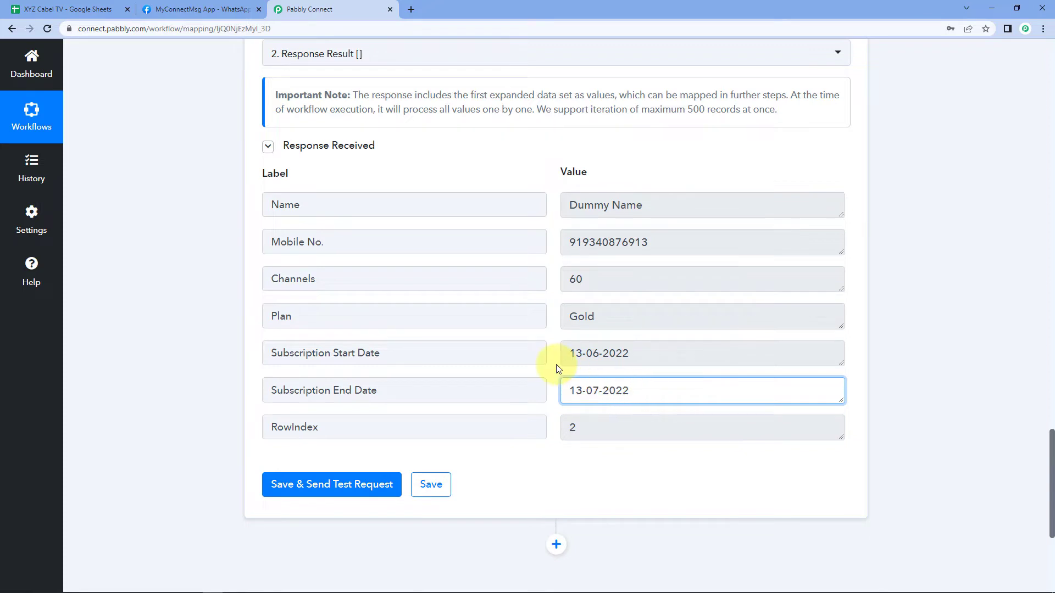
pyautogui.click(551, 360)
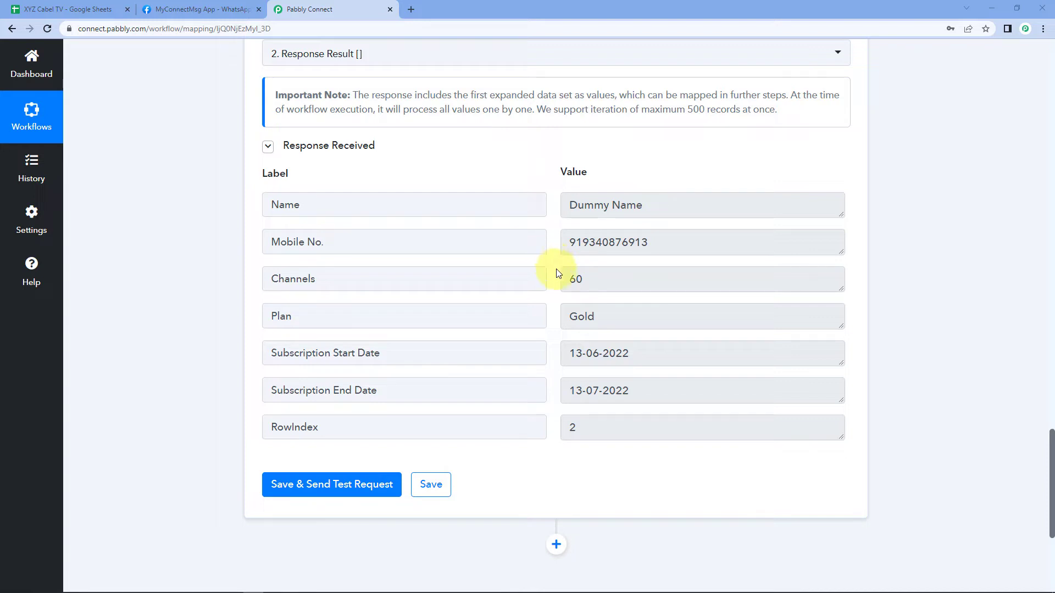
# - Add an action step below the Iterator and choose Date/Time Formatter by Pabbly as its app
pyautogui.scroll(-2, 1052, 483)
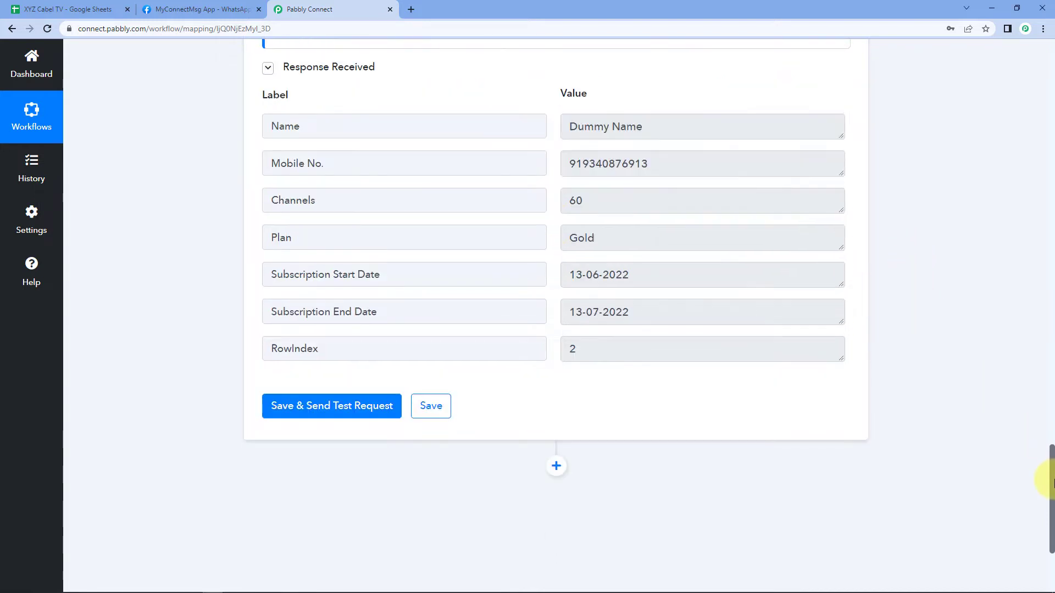
pyautogui.scroll(-3, 1051, 483)
pyautogui.click(556, 316)
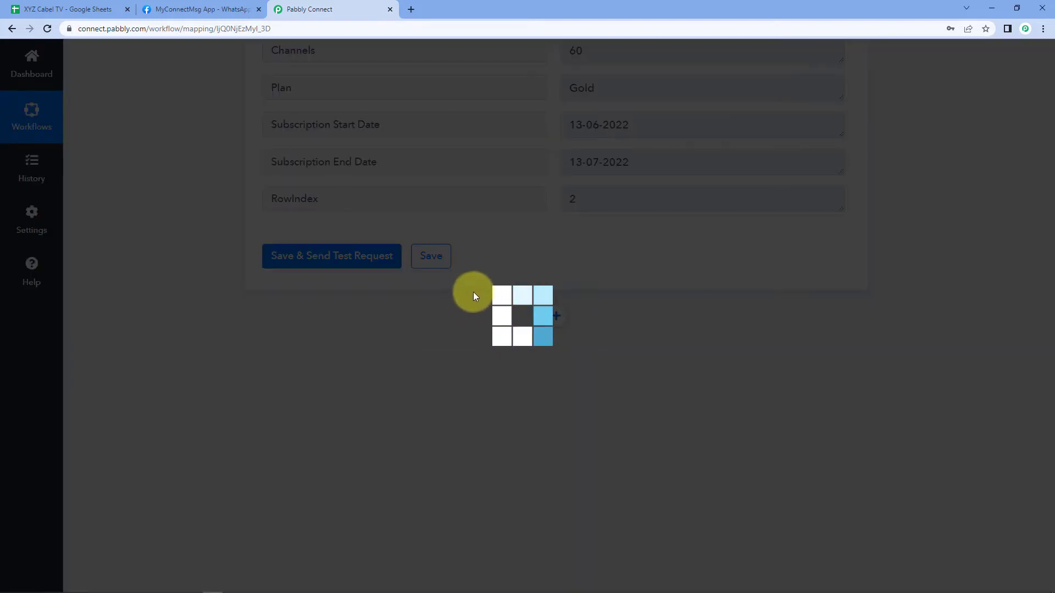
pyautogui.scroll(-4, 1051, 467)
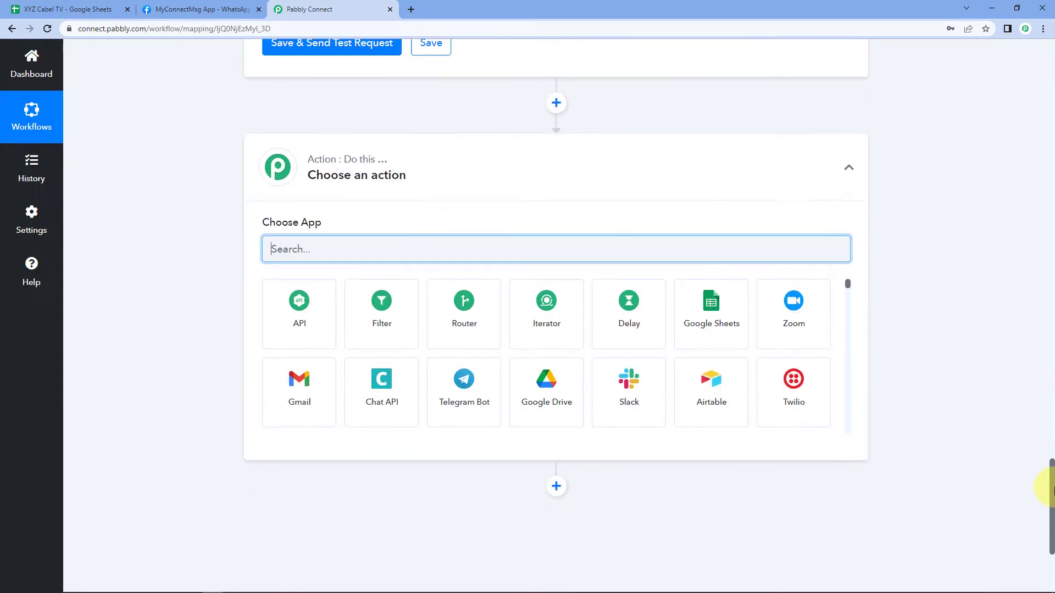
pyautogui.write('D')
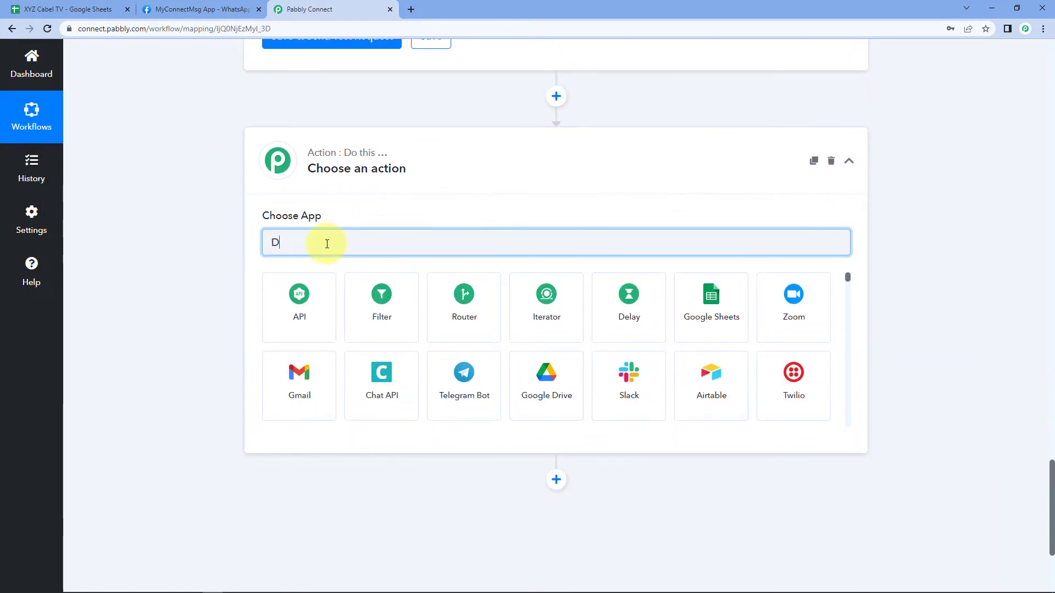
pyautogui.write('ate')
pyautogui.click(317, 283)
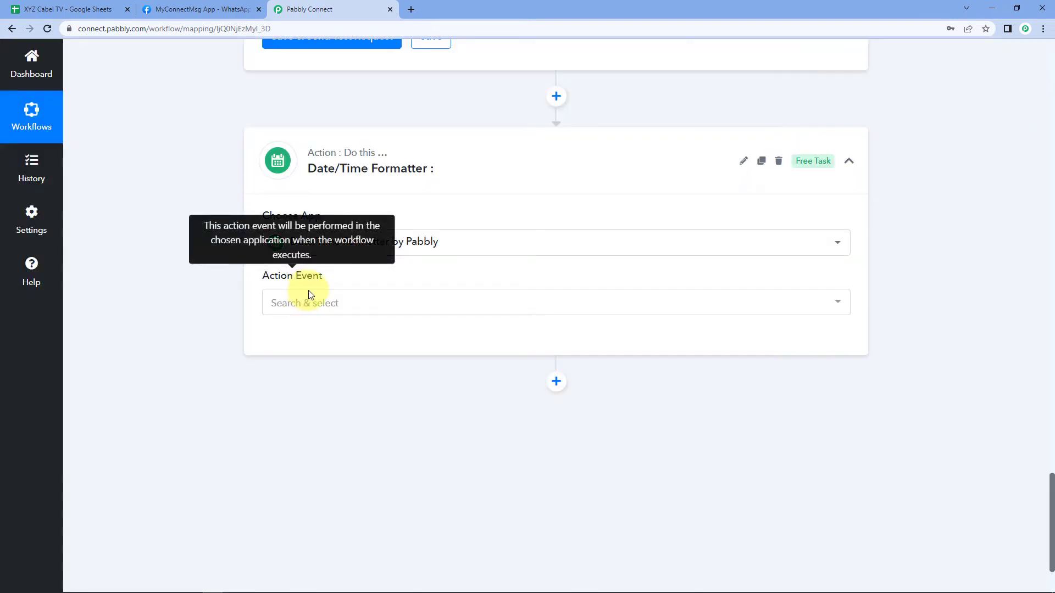
# - Set the formatter's action event to Modify Current Date and connect it
pyautogui.click(341, 304)
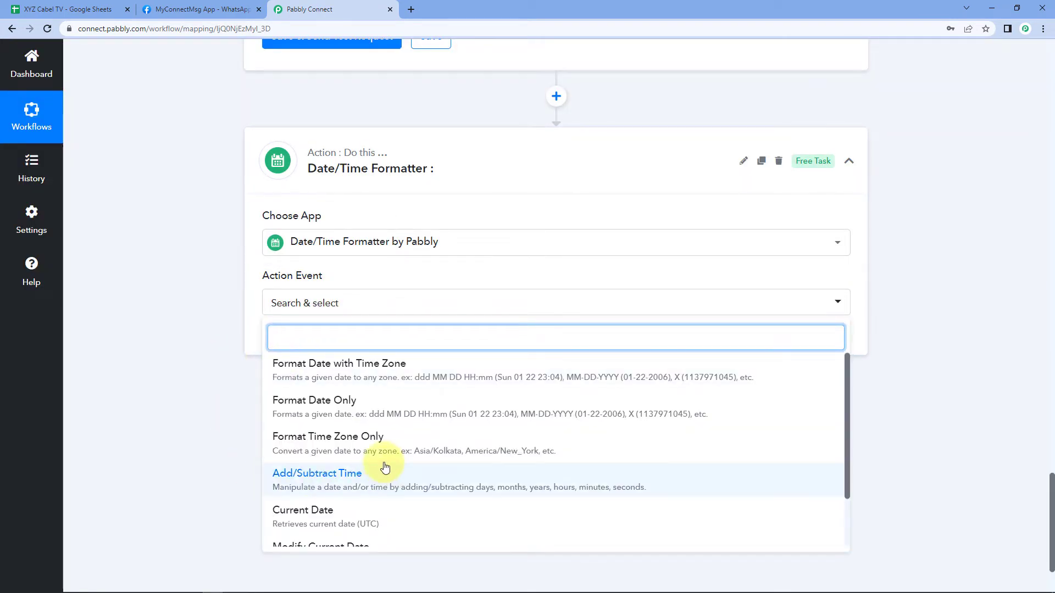
pyautogui.scroll(-2, 374, 464)
pyautogui.click(358, 490)
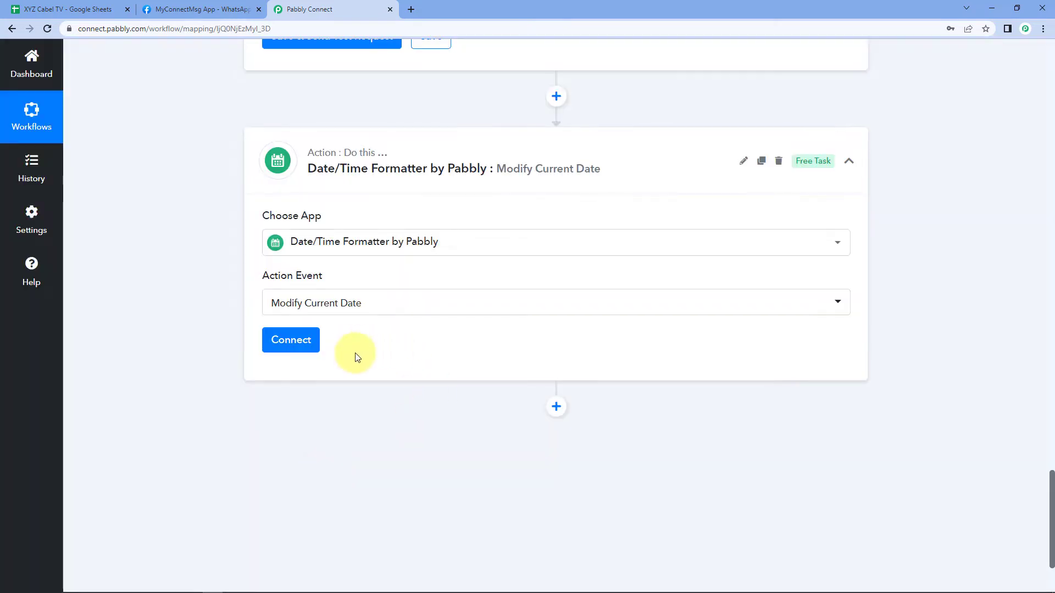
pyautogui.click(291, 340)
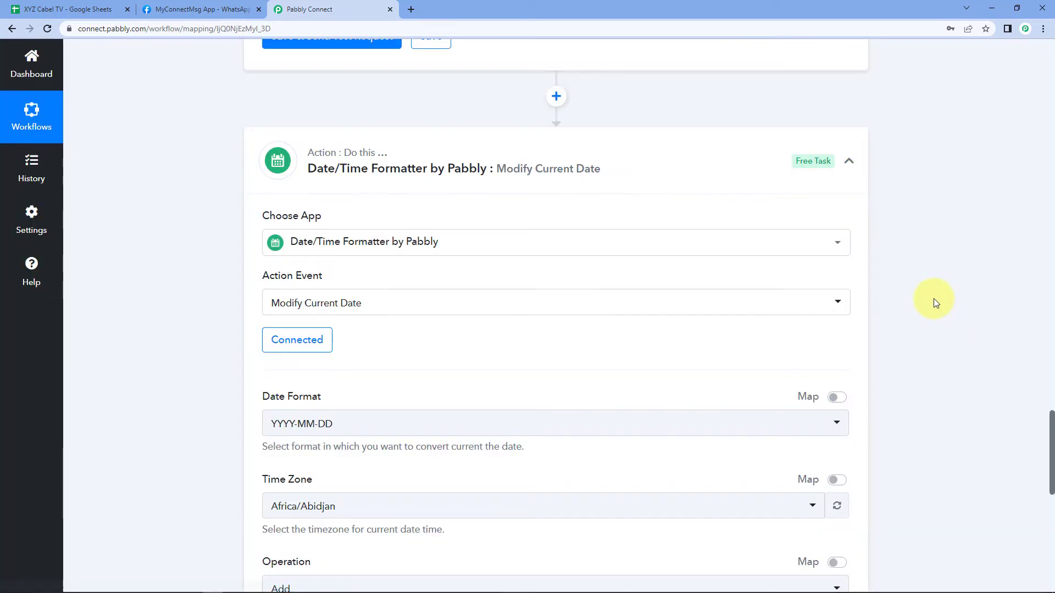
# - Set the Modify Current Date action's date format to DD-MM-YYYY and its time zone to Asia/Kolkata
pyautogui.moveTo(1052, 442); pyautogui.dragTo(1046, 477)
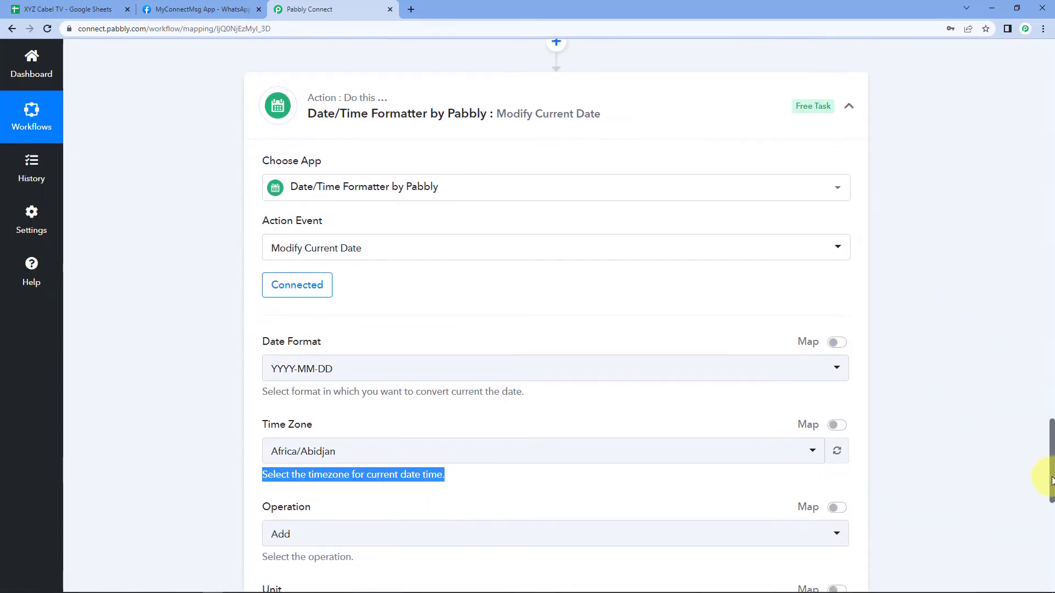
pyautogui.click(928, 385)
pyautogui.moveTo(1052, 434); pyautogui.dragTo(1052, 456)
pyautogui.click(354, 201)
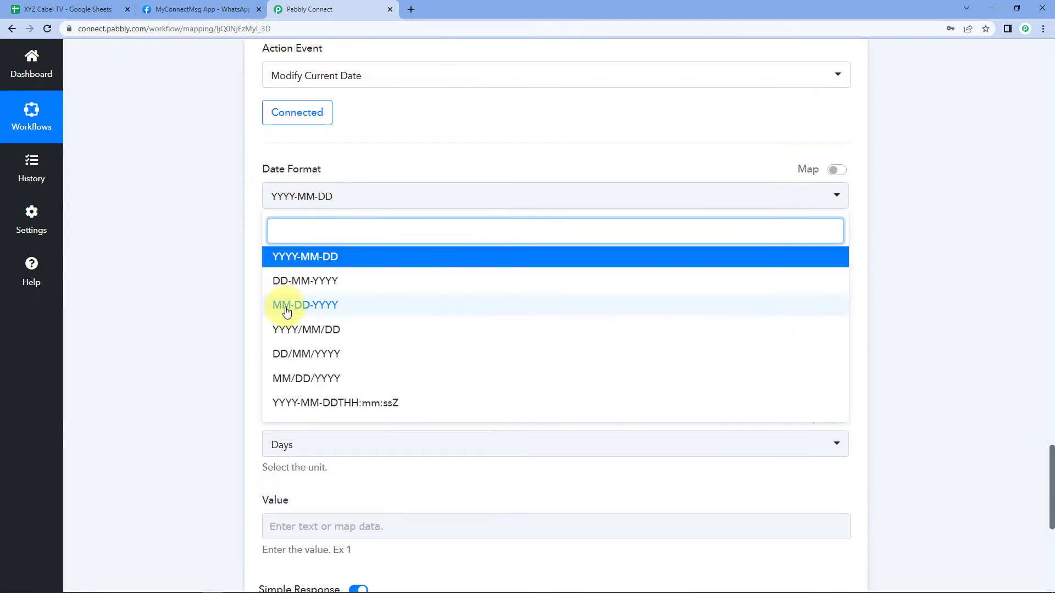
pyautogui.click(303, 283)
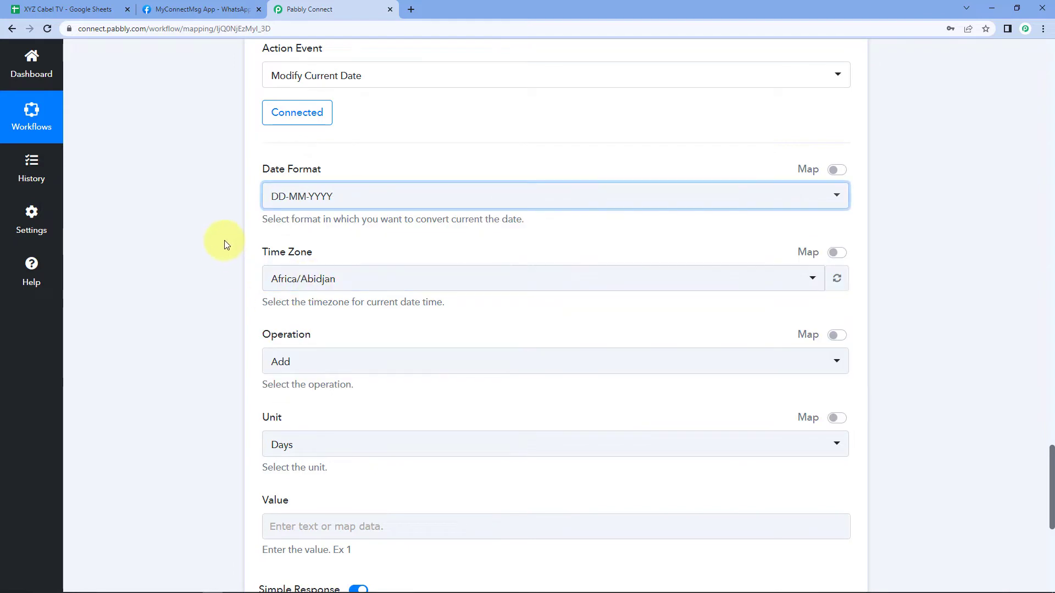
pyautogui.click(320, 279)
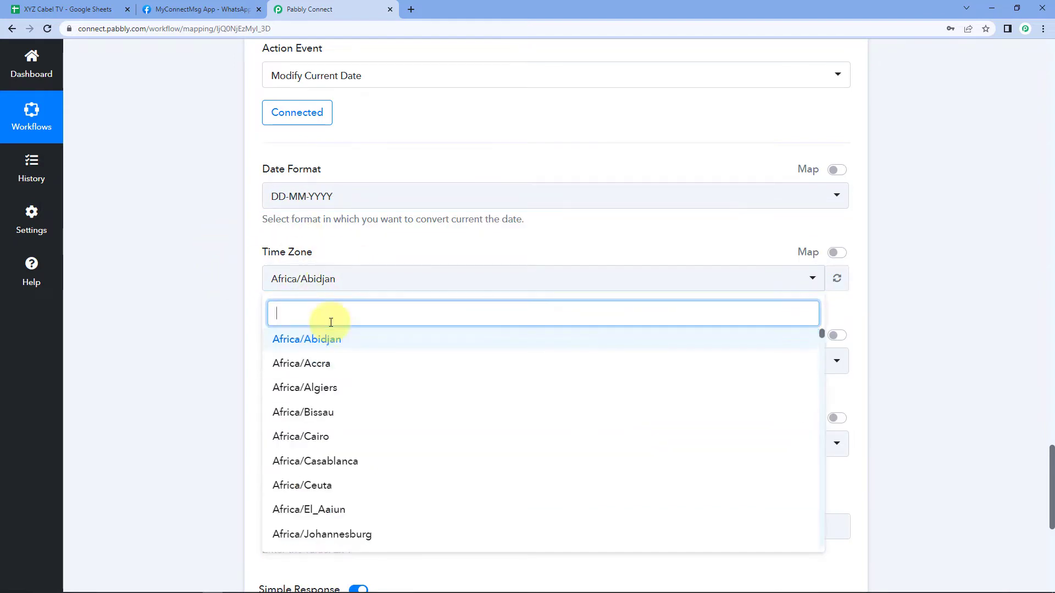
pyautogui.write('kol')
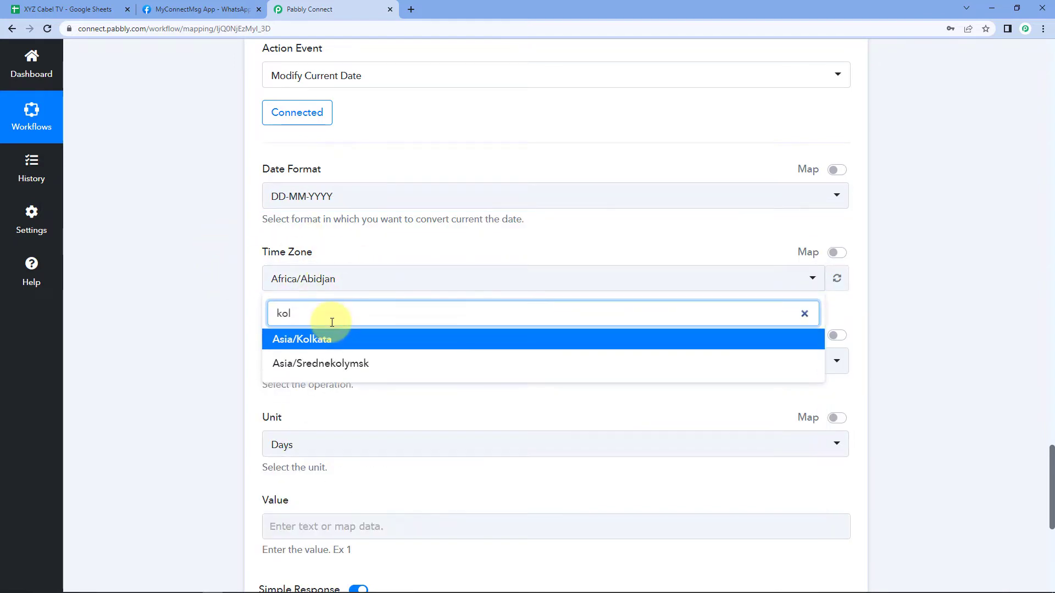
pyautogui.click(332, 335)
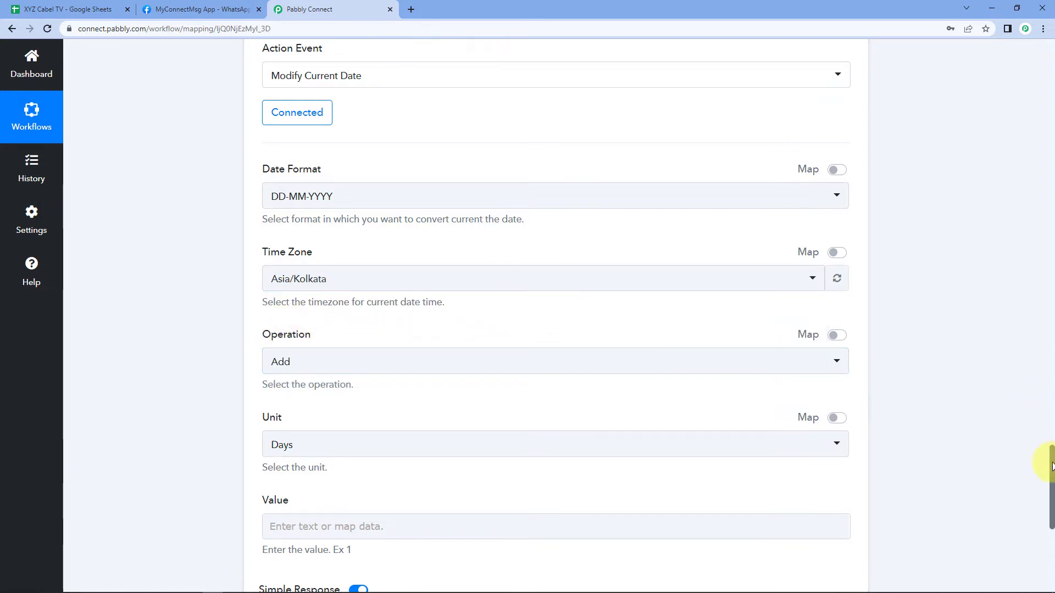
# - Set the Modify Current Date action's unit to Days and value to 1, save it with a test request, and check the returned date
pyautogui.moveTo(1051, 460); pyautogui.dragTo(1048, 471)
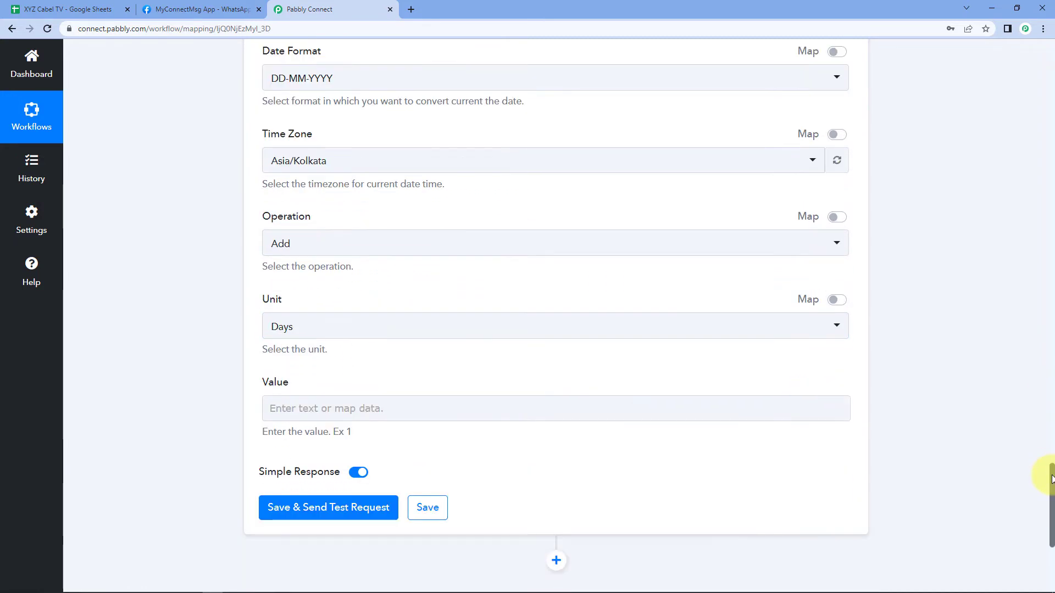
pyautogui.click(309, 330)
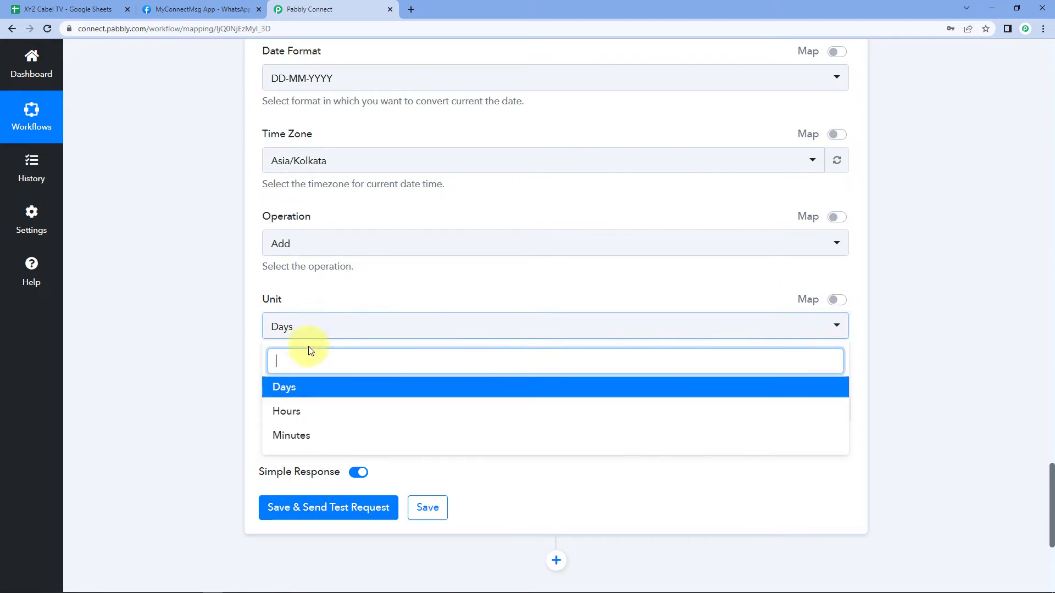
pyautogui.click(302, 392)
pyautogui.click(292, 409)
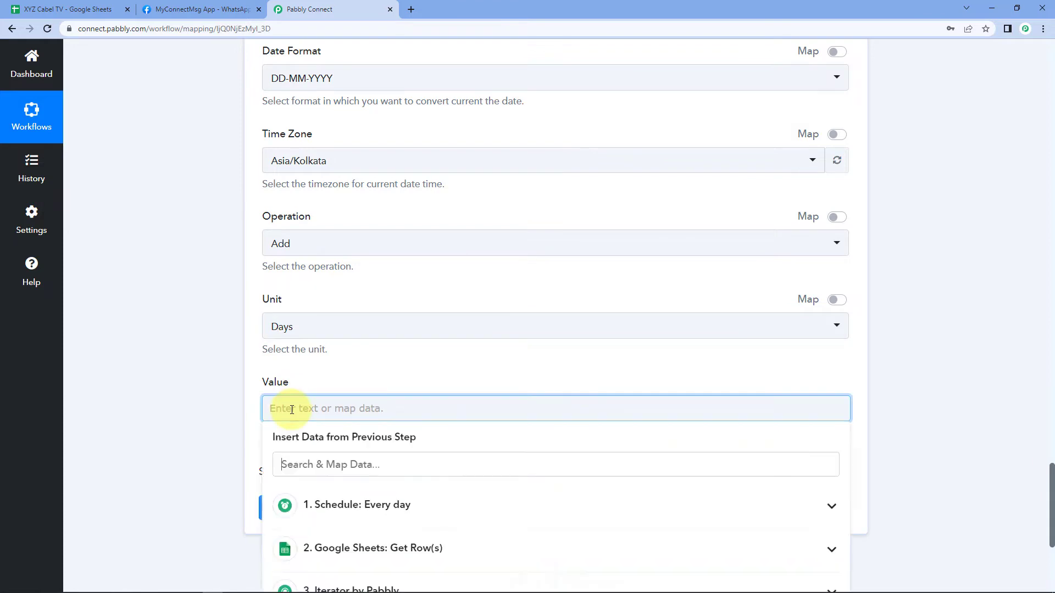
pyautogui.write('1')
pyautogui.click(223, 386)
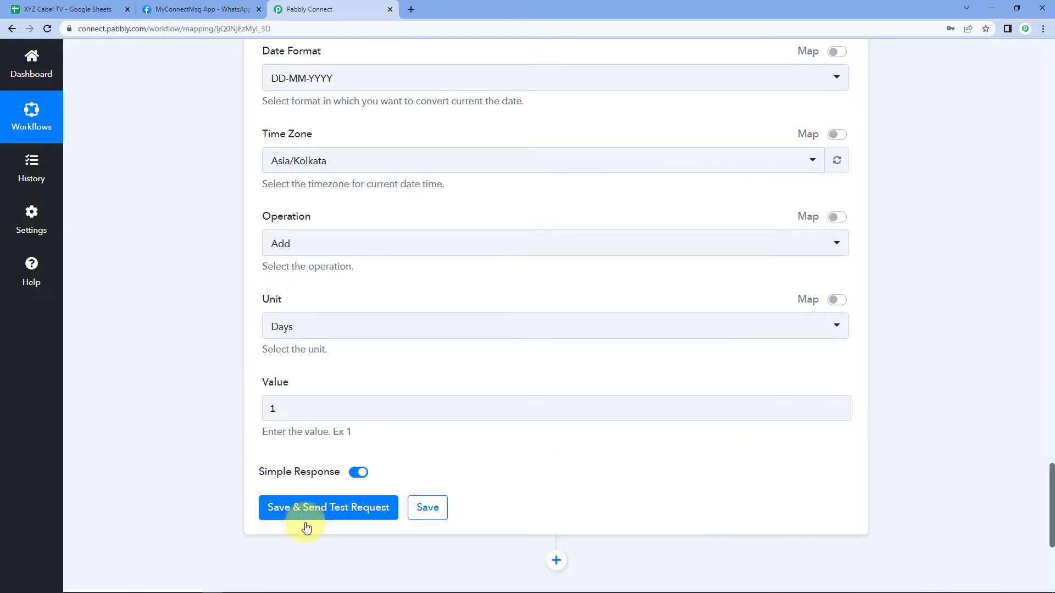
pyautogui.click(329, 504)
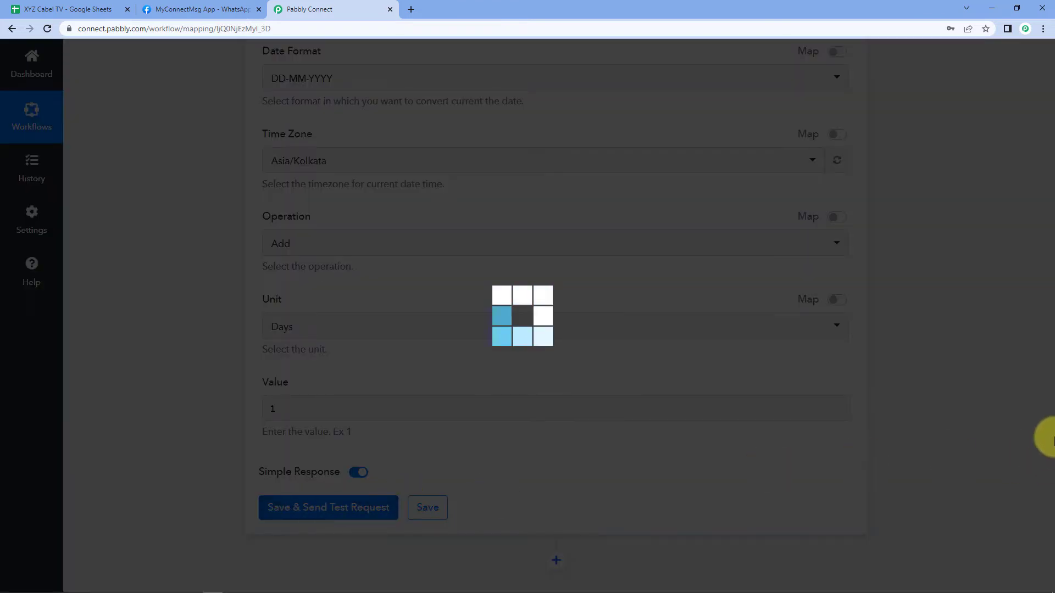
pyautogui.scroll(-3, 620, 476)
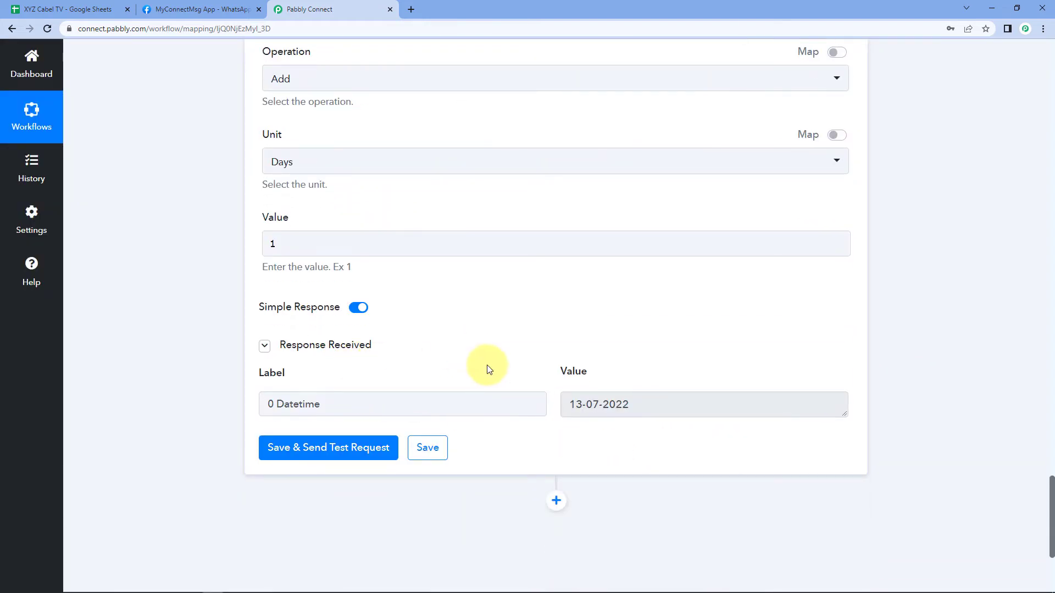
pyautogui.moveTo(638, 411); pyautogui.dragTo(565, 410)
pyautogui.click(543, 373)
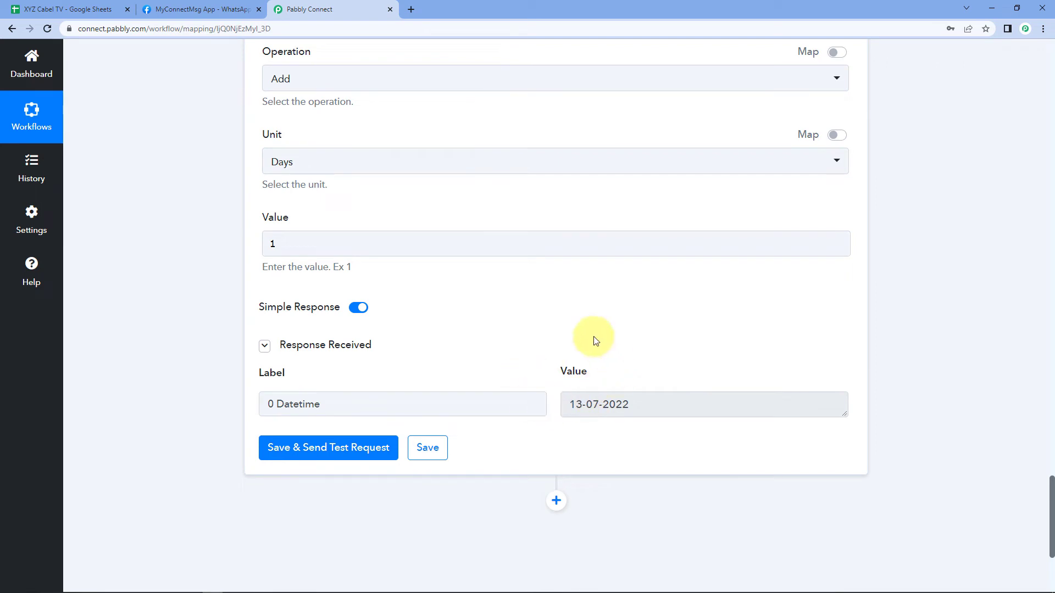
# - Switch to the XYZ Cabel TV spreadsheet in Google Sheets and examine the Subscription End Date cells F2:F5
pyautogui.click(92, 8)
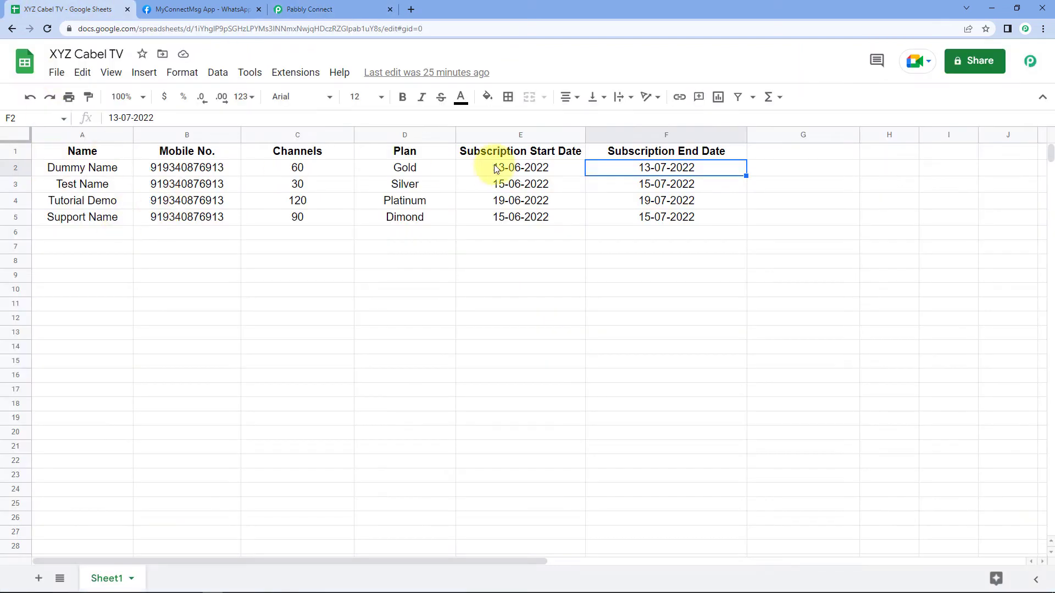
pyautogui.click(626, 180)
pyautogui.click(666, 166)
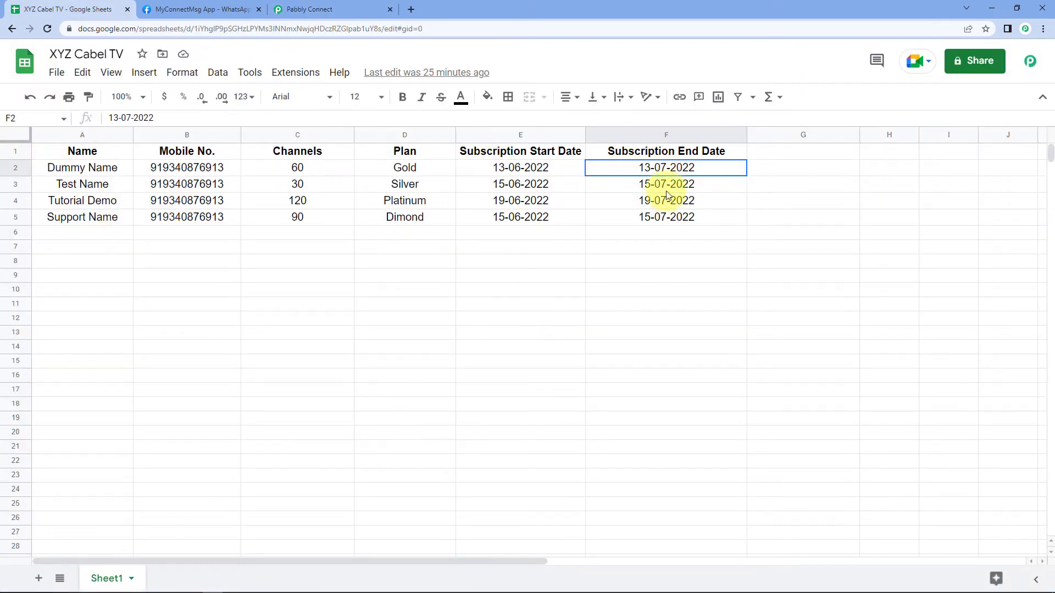
pyautogui.keyDown('shift'); pyautogui.click(668, 218); pyautogui.keyUp('shift')
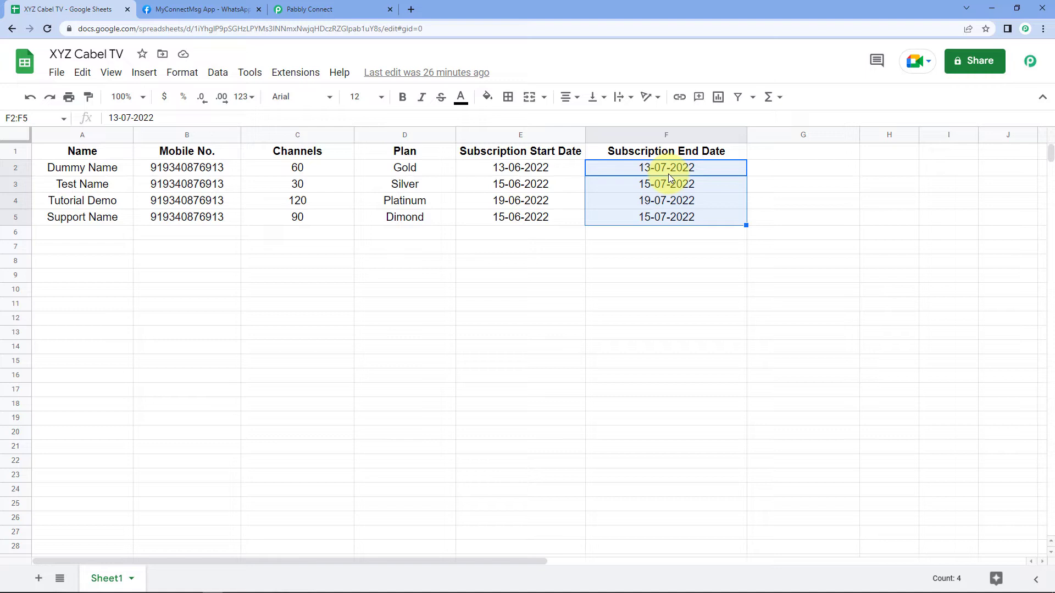
# - Back in Pabbly Connect, compare the formatter's returned date with the Subscription End Date in the Iterator response
pyautogui.click(359, 8)
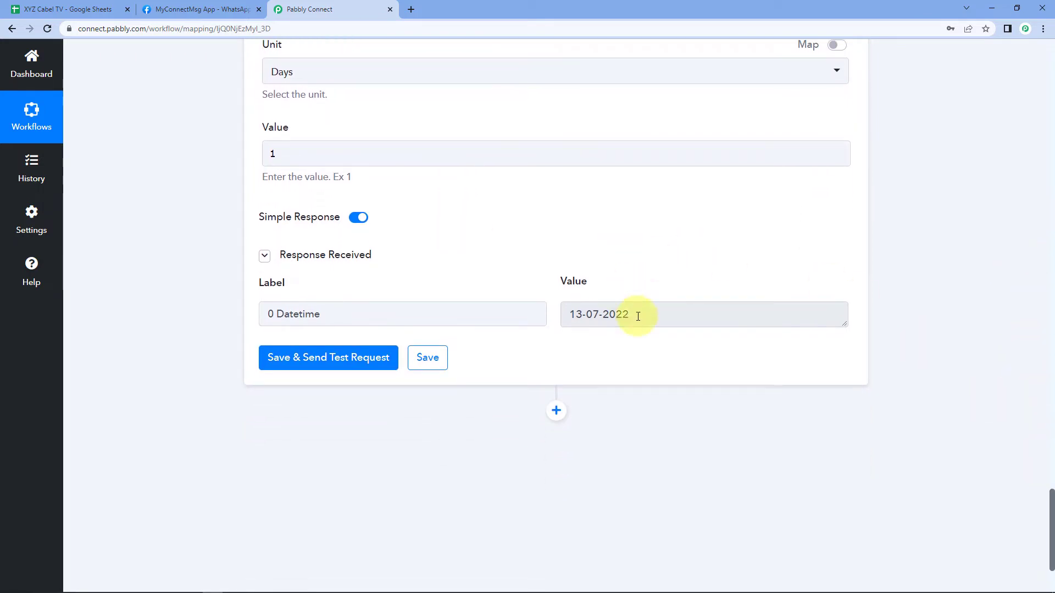
pyautogui.click(646, 311)
pyautogui.moveTo(646, 311); pyautogui.dragTo(565, 315)
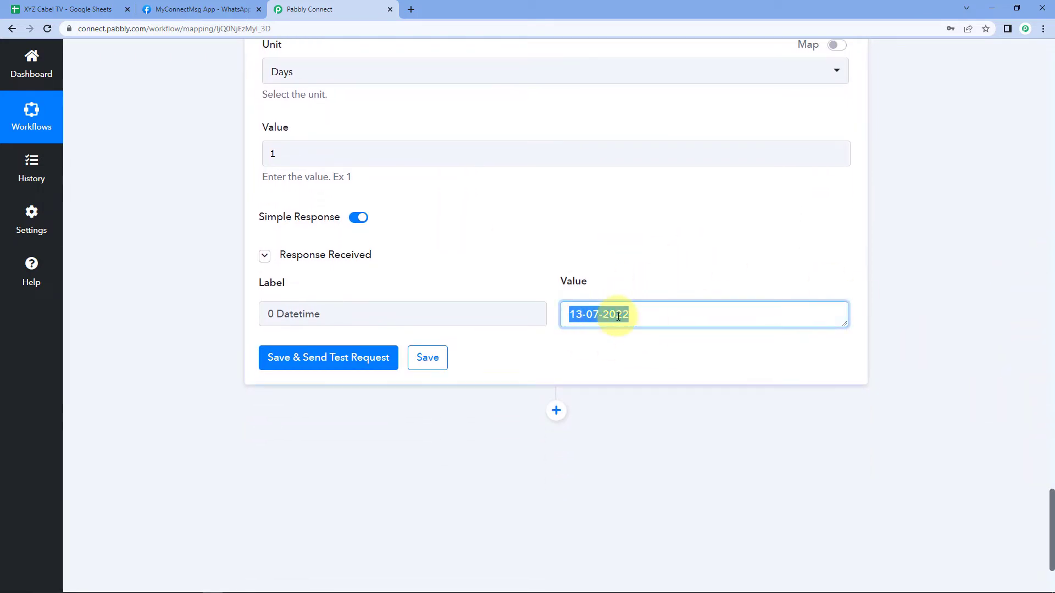
pyautogui.moveTo(639, 316); pyautogui.dragTo(551, 318)
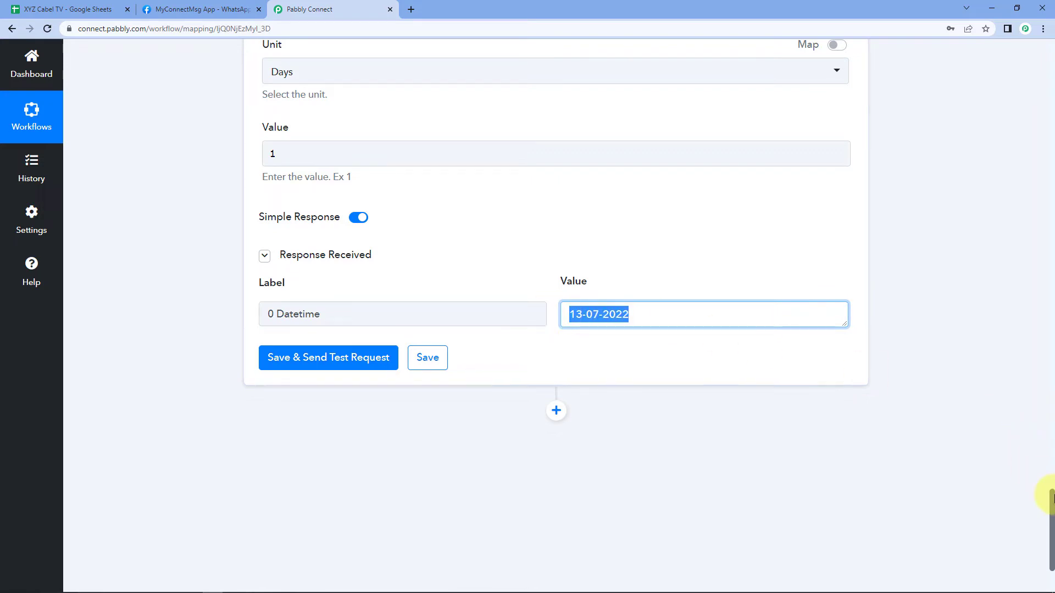
pyautogui.moveTo(1049, 497); pyautogui.dragTo(1048, 350)
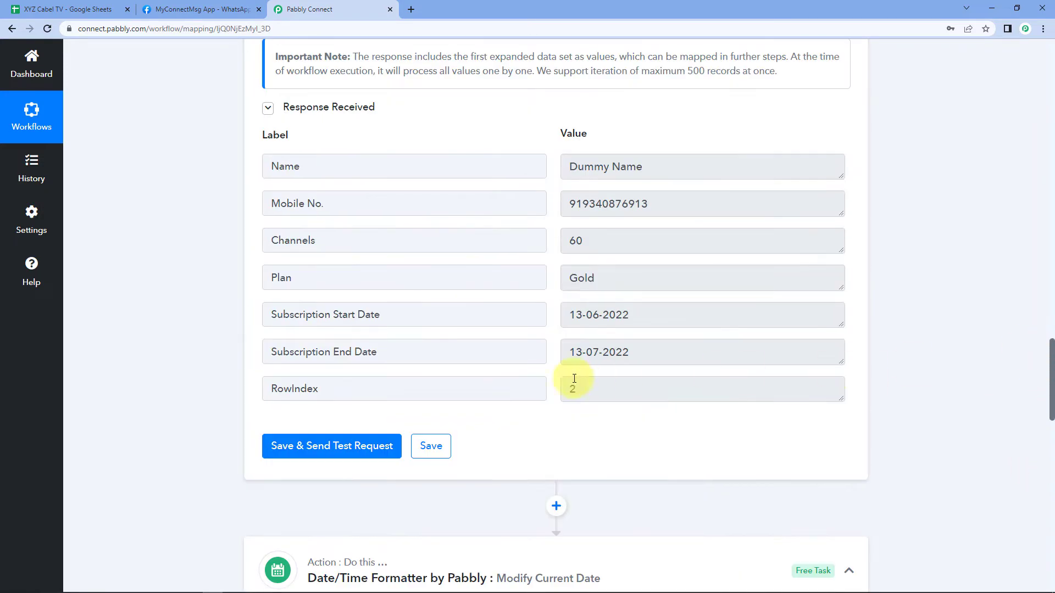
pyautogui.moveTo(638, 353); pyautogui.dragTo(549, 355)
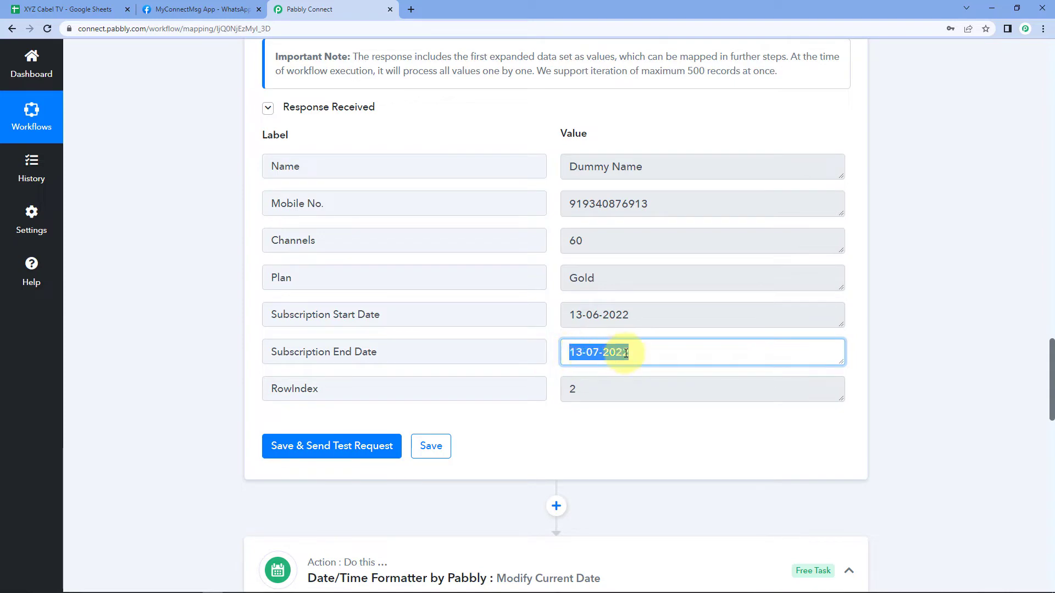
pyautogui.moveTo(652, 353); pyautogui.dragTo(560, 353)
# - Add an action step below the Modify Current Date action and choose Date/Time Formatter by Pabbly as its app
pyautogui.moveTo(1050, 371); pyautogui.dragTo(1050, 544)
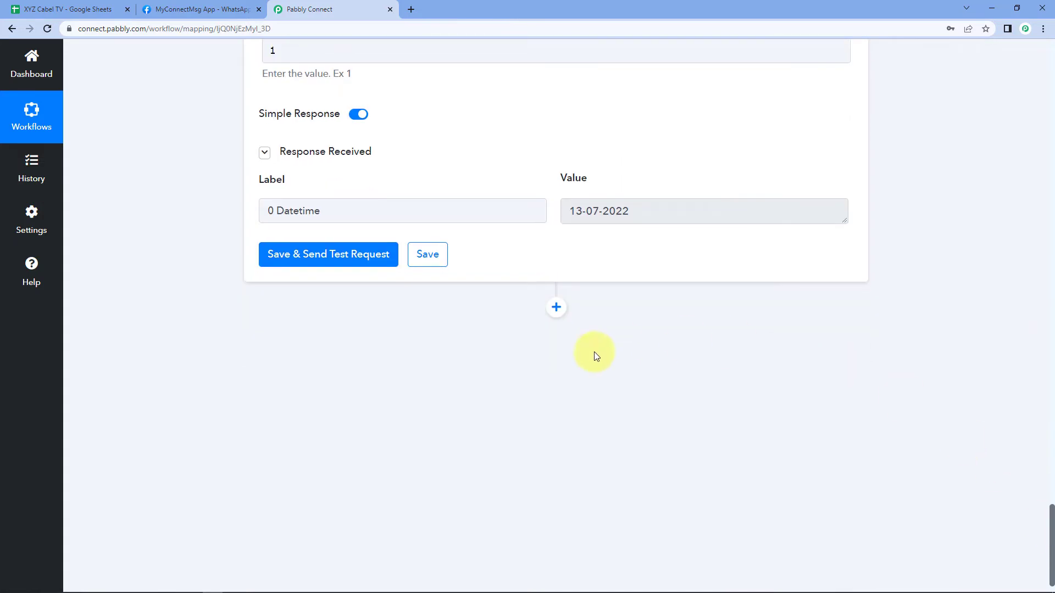
pyautogui.click(564, 313)
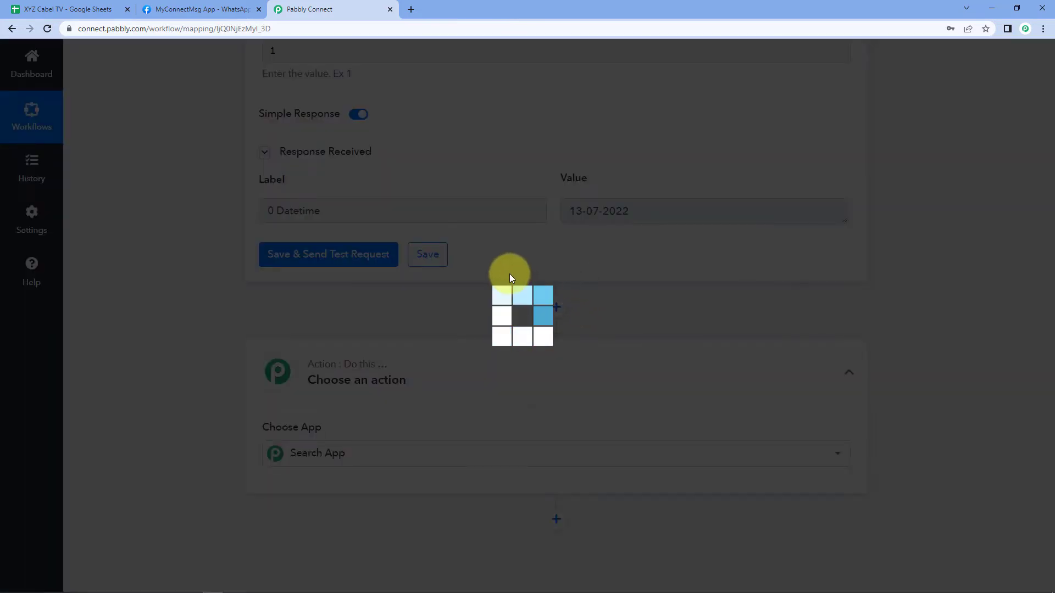
pyautogui.scroll(-2, 511, 278)
pyautogui.write('D')
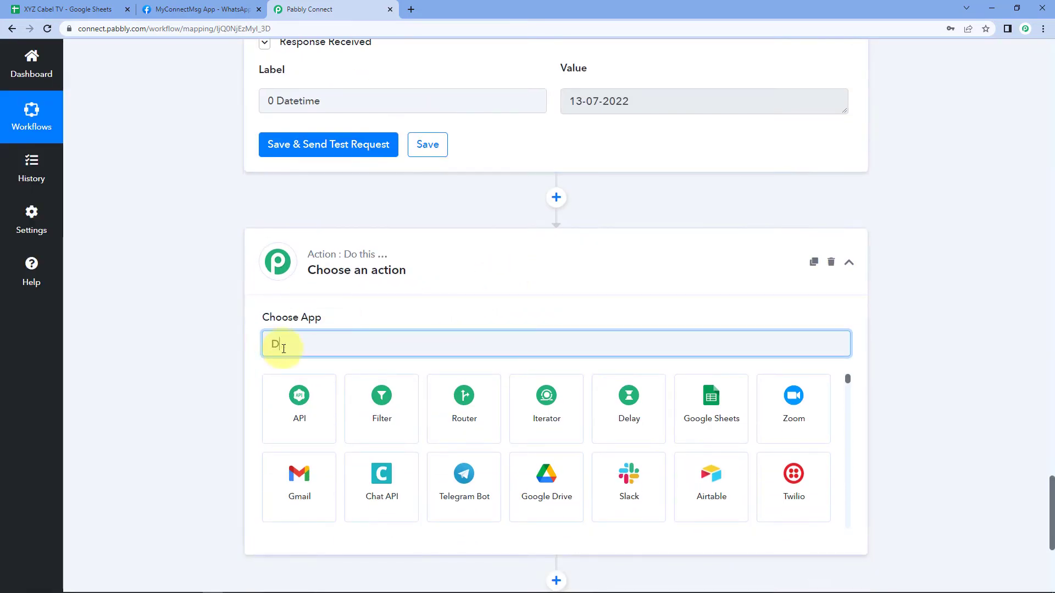
pyautogui.write('ate')
pyautogui.click(324, 404)
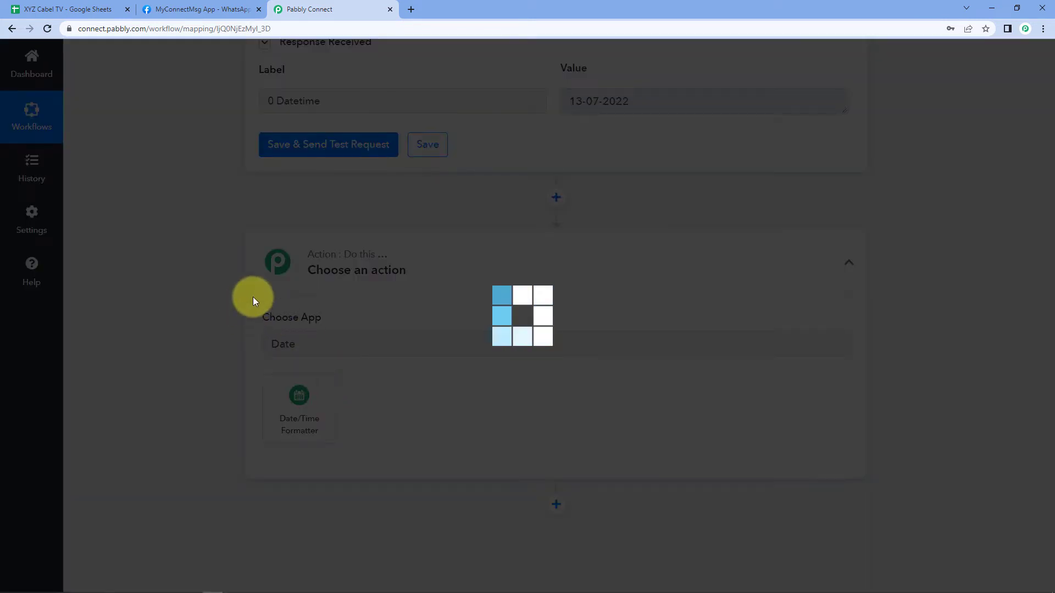
# - Set the new formatter step's action event to Date Duration Calculator (Beta) and connect it
pyautogui.scroll(-3, 238, 289)
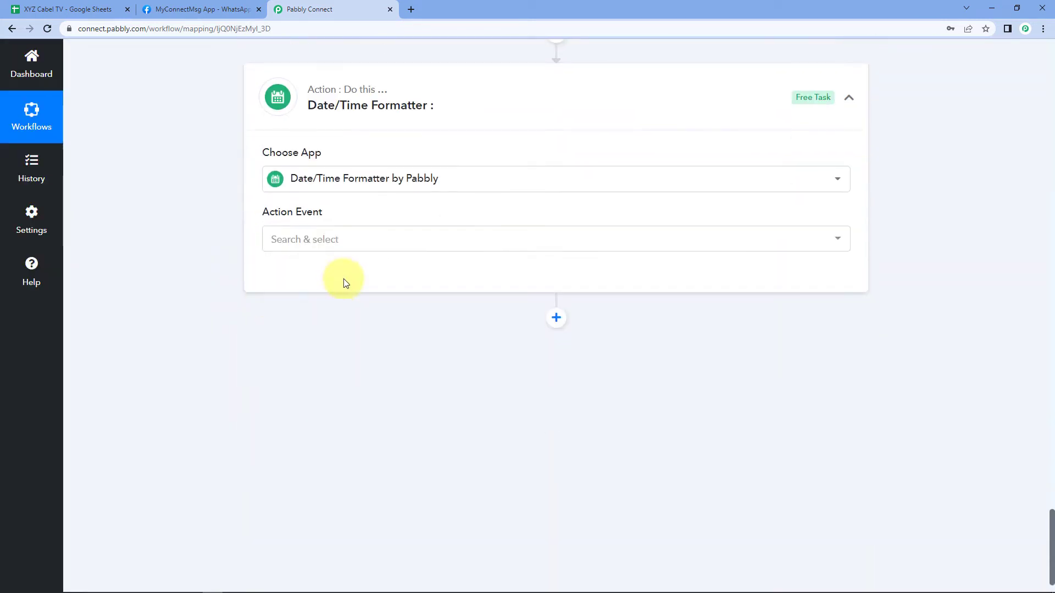
pyautogui.click(365, 248)
pyautogui.scroll(-1, 289, 467)
pyautogui.click(319, 555)
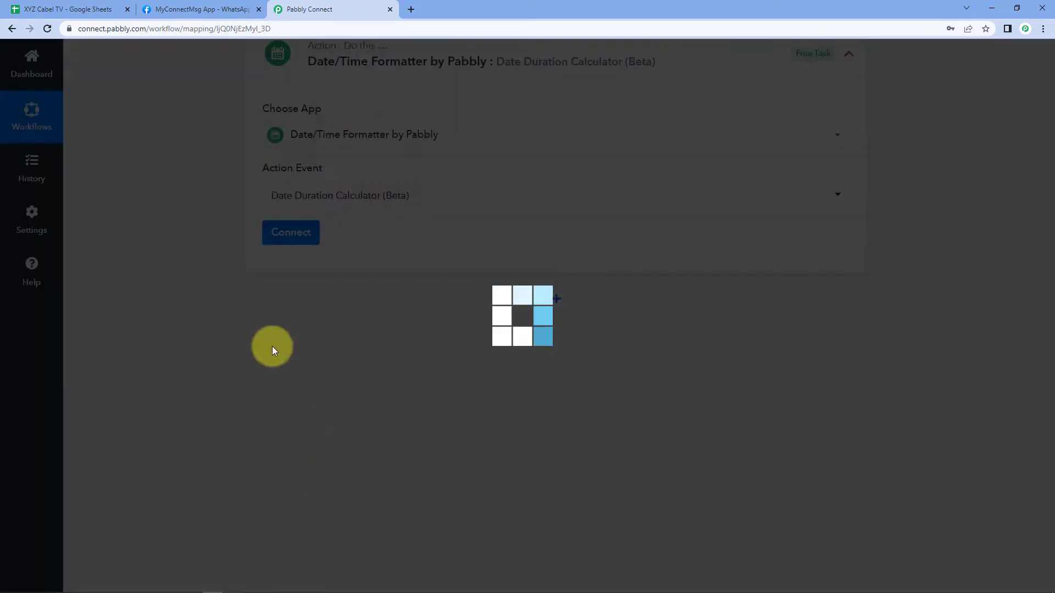
pyautogui.click(292, 235)
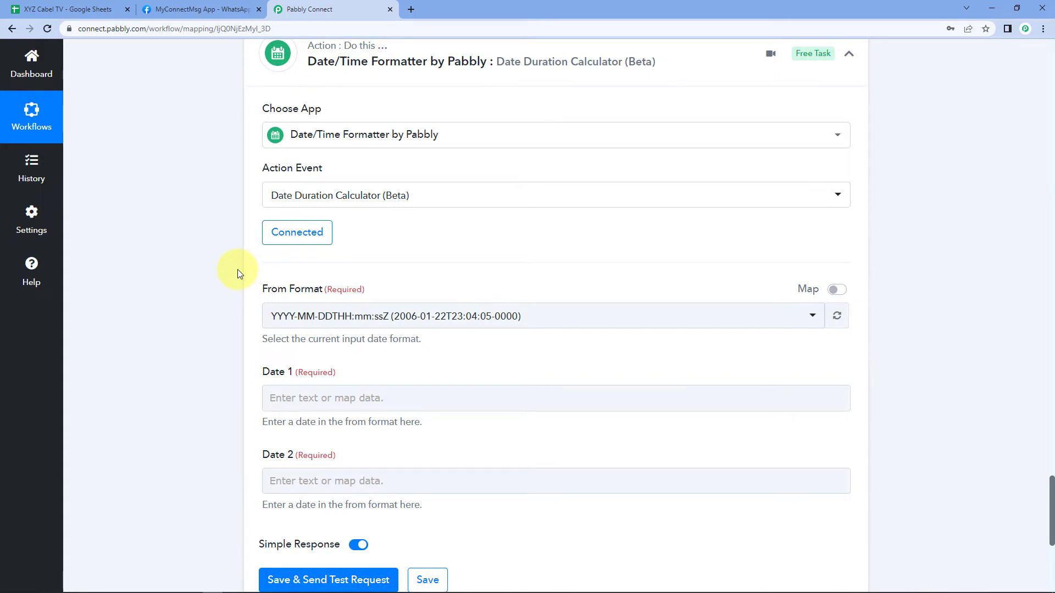
# - Review the two dates needed for the duration calculation: the Modify Current Date result and the Iterator's Subscription End Date
pyautogui.scroll(10, 238, 269)
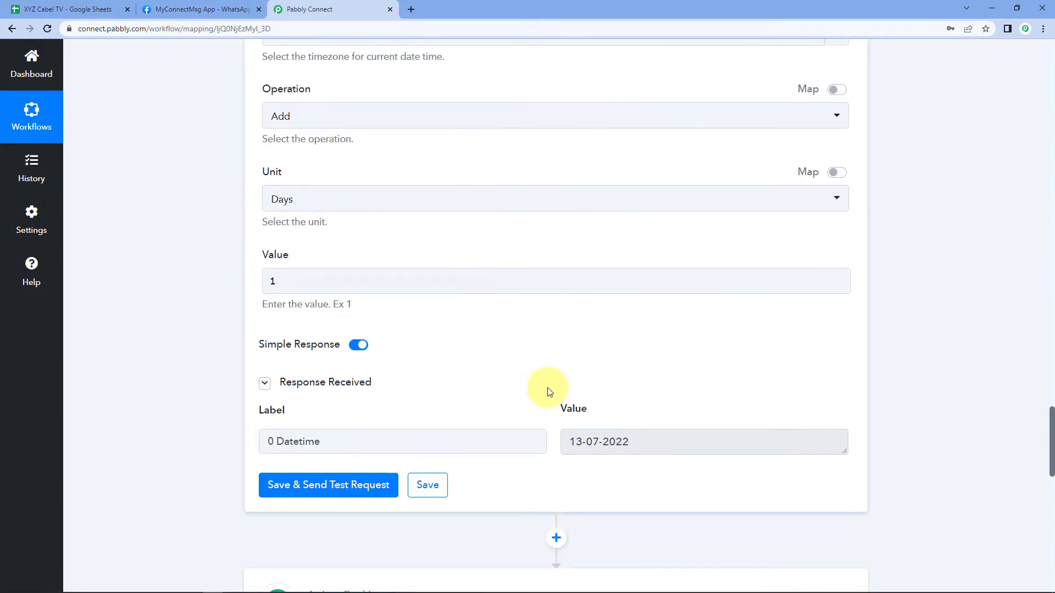
pyautogui.moveTo(632, 442); pyautogui.dragTo(554, 448)
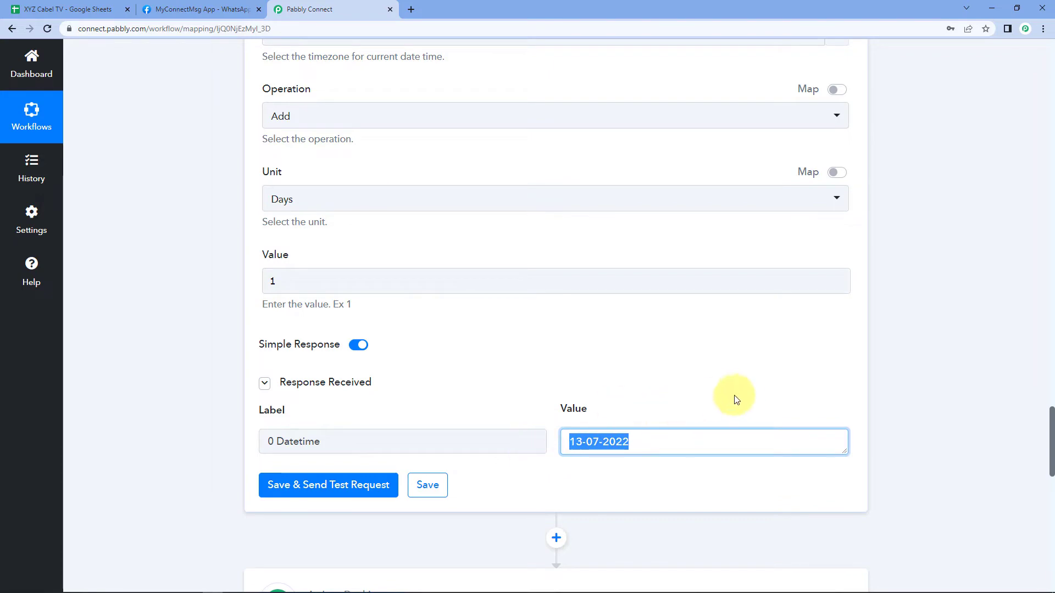
pyautogui.scroll(15, 736, 400)
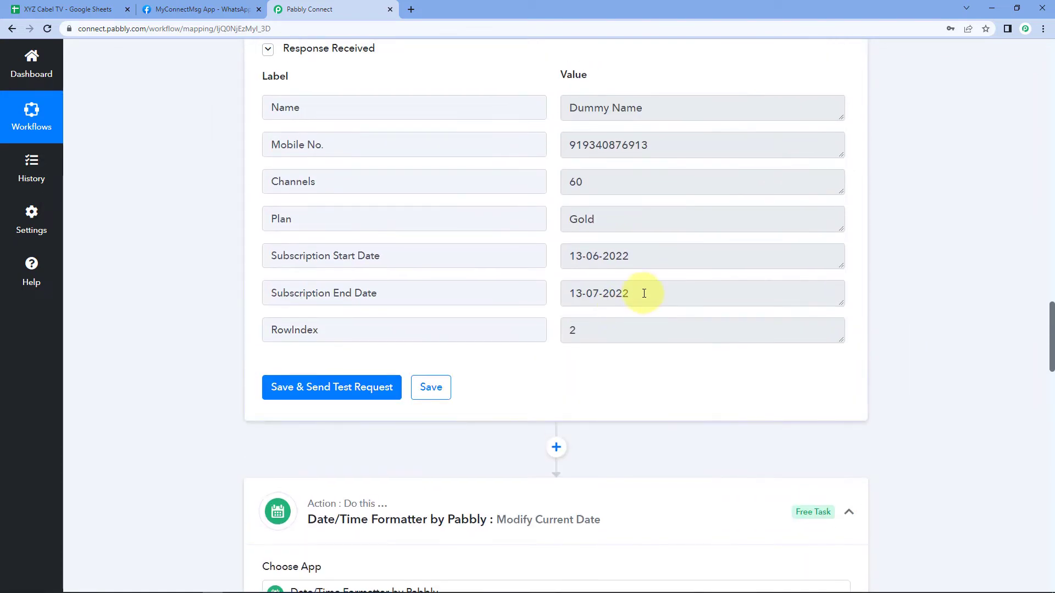
pyautogui.moveTo(640, 294); pyautogui.dragTo(508, 297)
pyautogui.click(871, 306)
# - Map the Date Duration Calculator's Date 1 to the Subscription End Date from the Iterator step
pyautogui.scroll(-7, 888, 330)
pyautogui.scroll(-19, 888, 329)
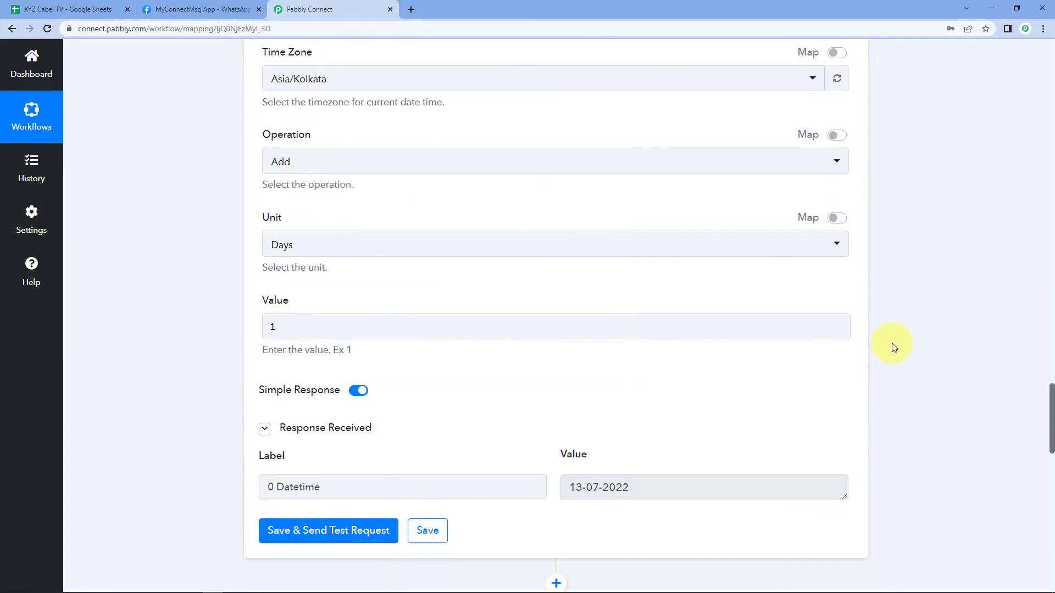
pyautogui.click(342, 281)
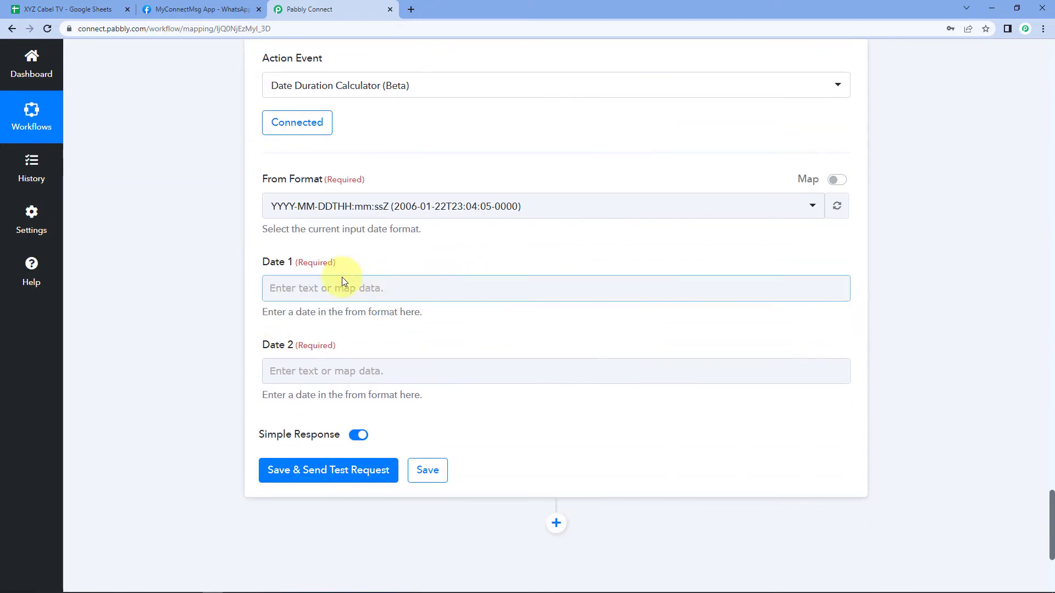
pyautogui.click(295, 290)
pyautogui.scroll(-3, 295, 290)
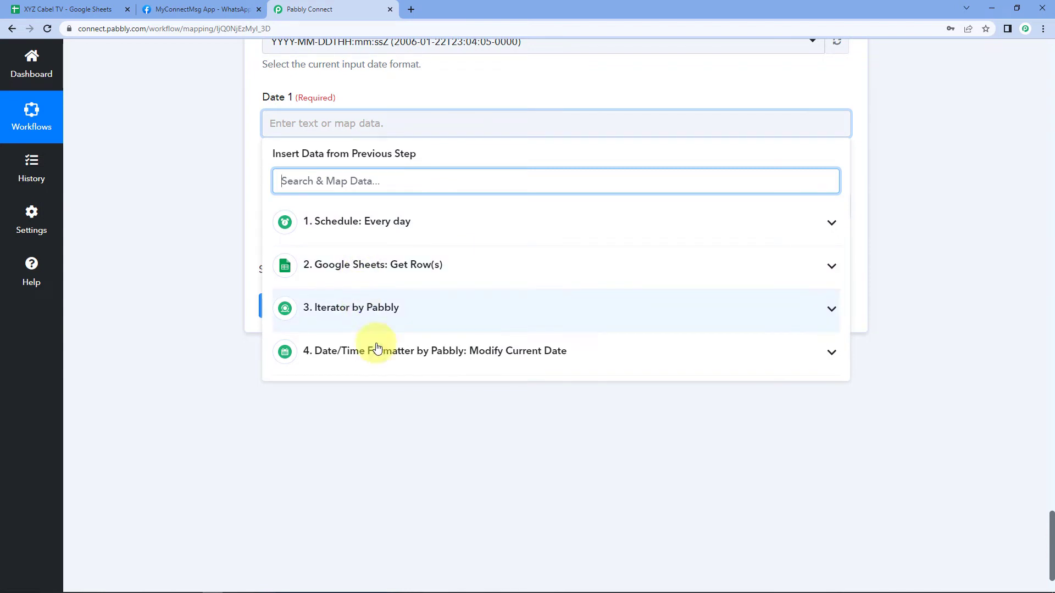
pyautogui.click(400, 310)
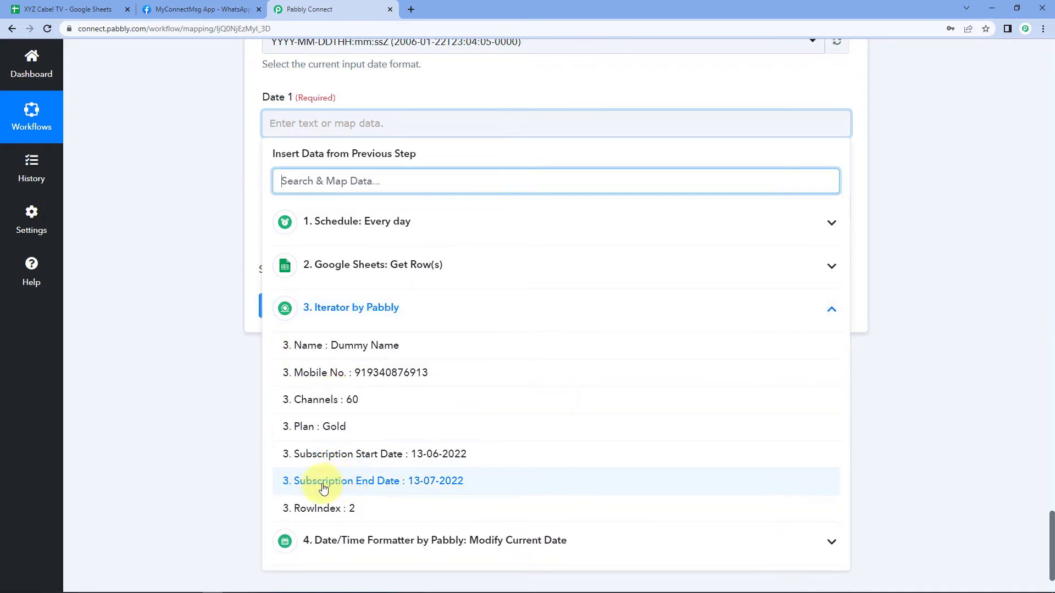
pyautogui.click(372, 482)
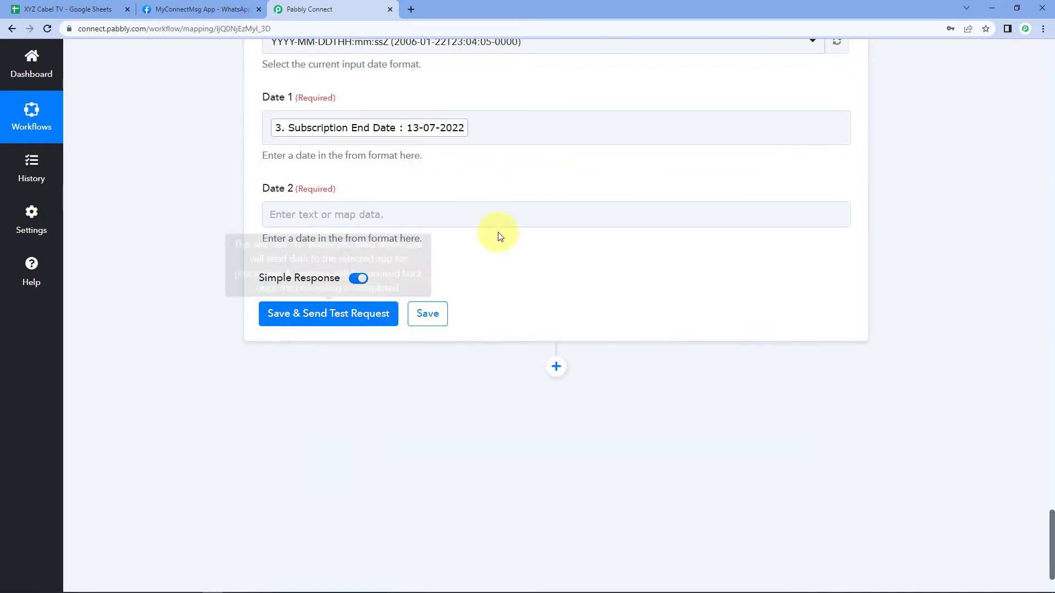
# - Map the calculator's Date 2 to the 0 Datetime value from the Modify Current Date step
pyautogui.click(312, 214)
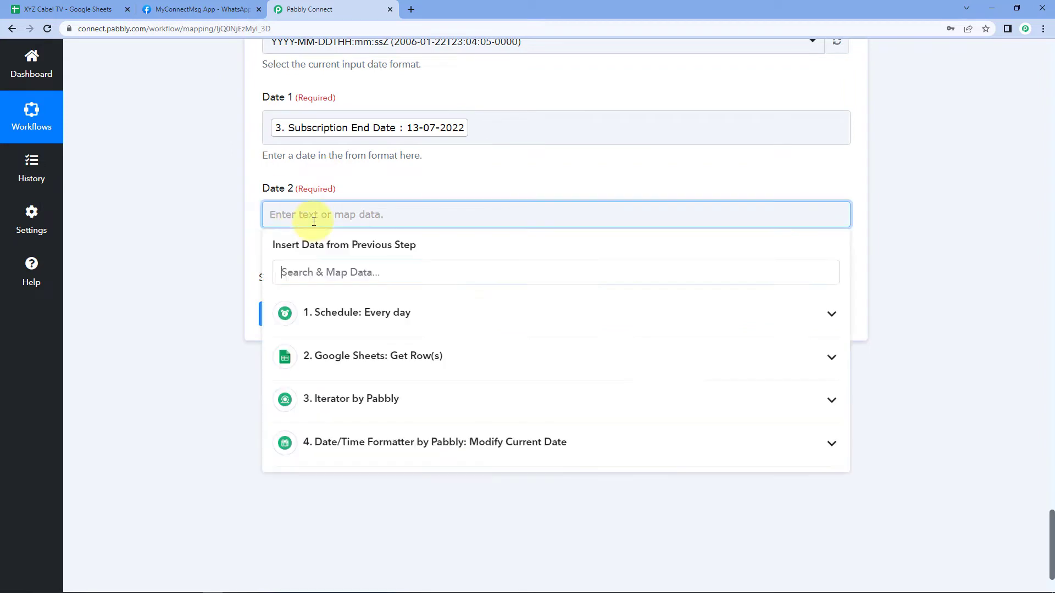
pyautogui.click(337, 453)
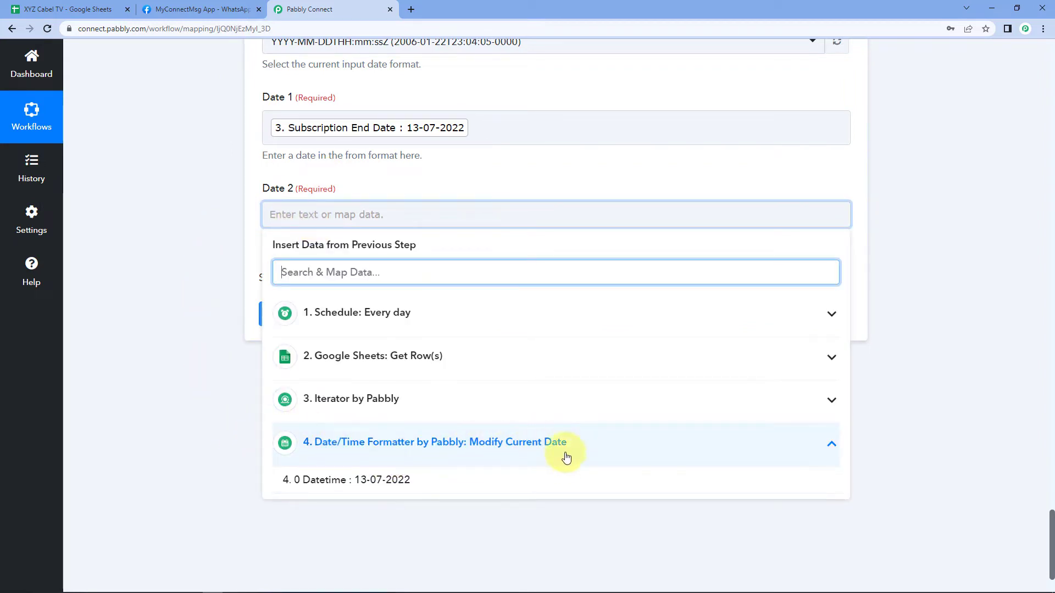
pyautogui.click(375, 488)
pyautogui.click(188, 198)
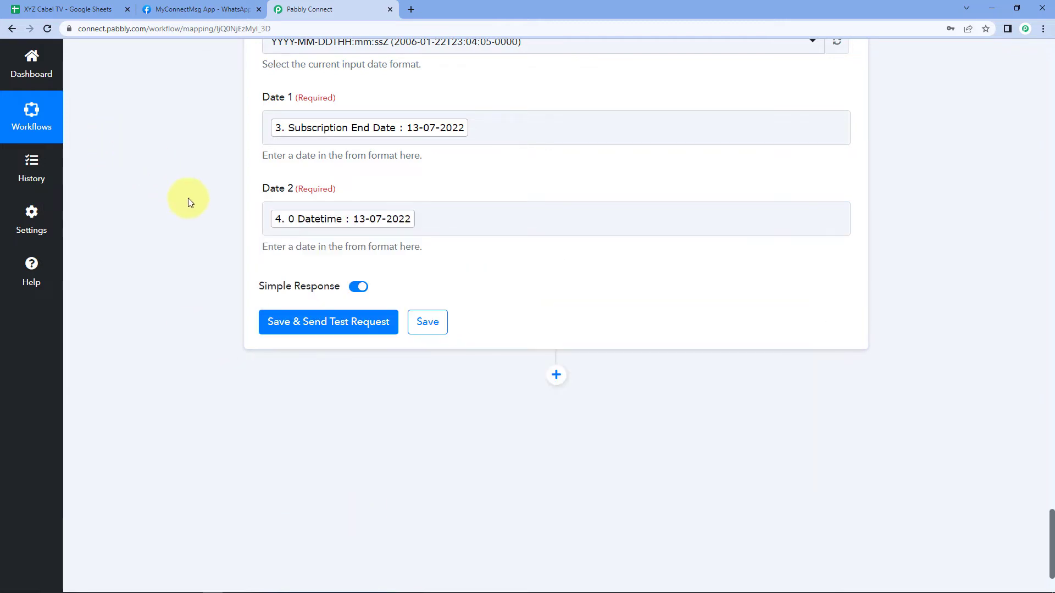
# - Set the Date Duration Calculator's From Format to DD-MM-YYYY (22-01-2006), save the step and send a test request
pyautogui.scroll(2, 231, 198)
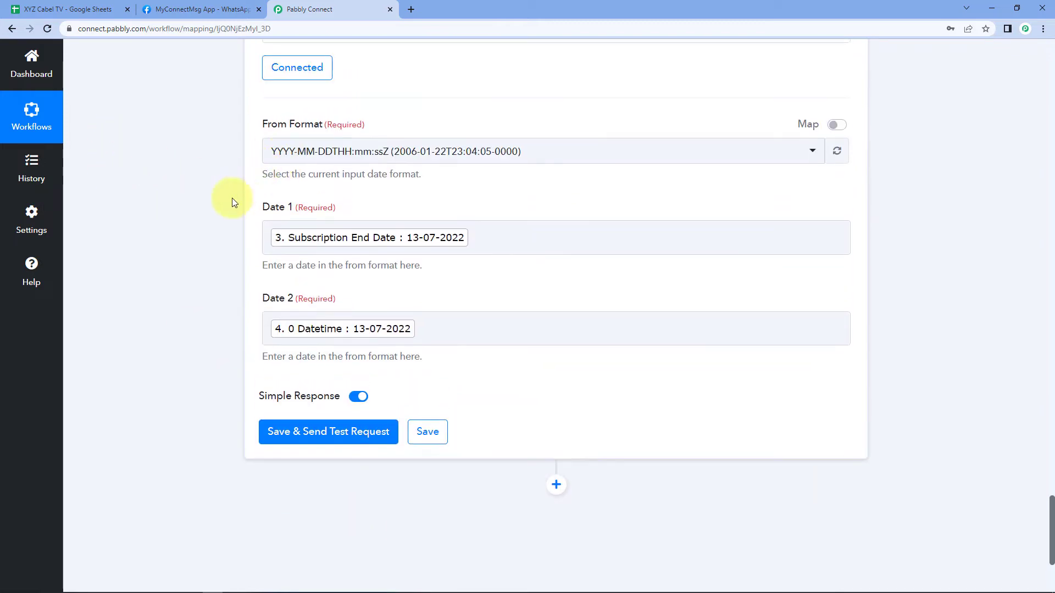
pyautogui.click(348, 155)
pyautogui.scroll(-3, 329, 301)
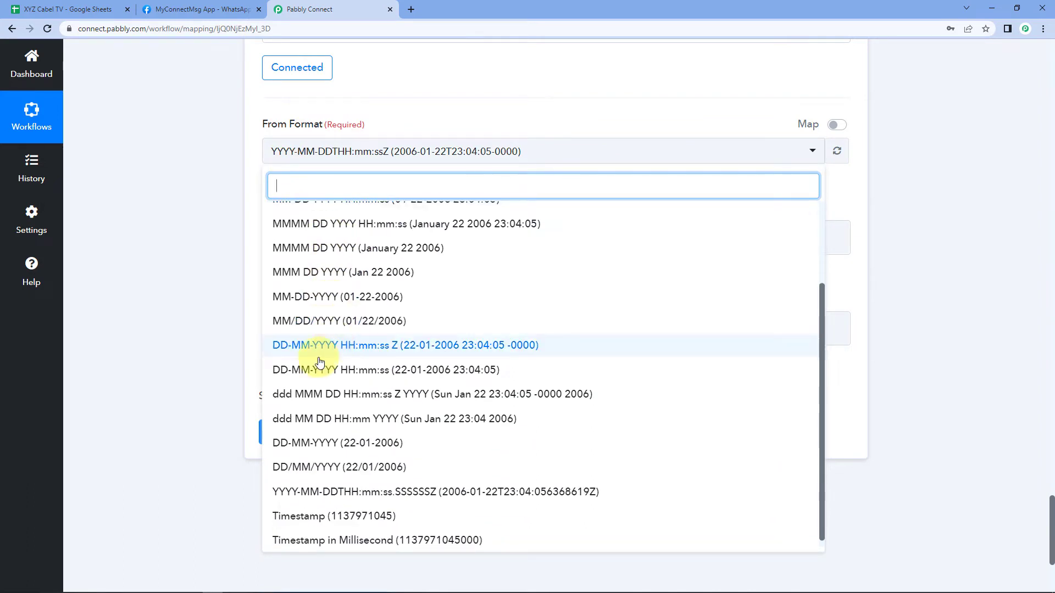
pyautogui.click(328, 445)
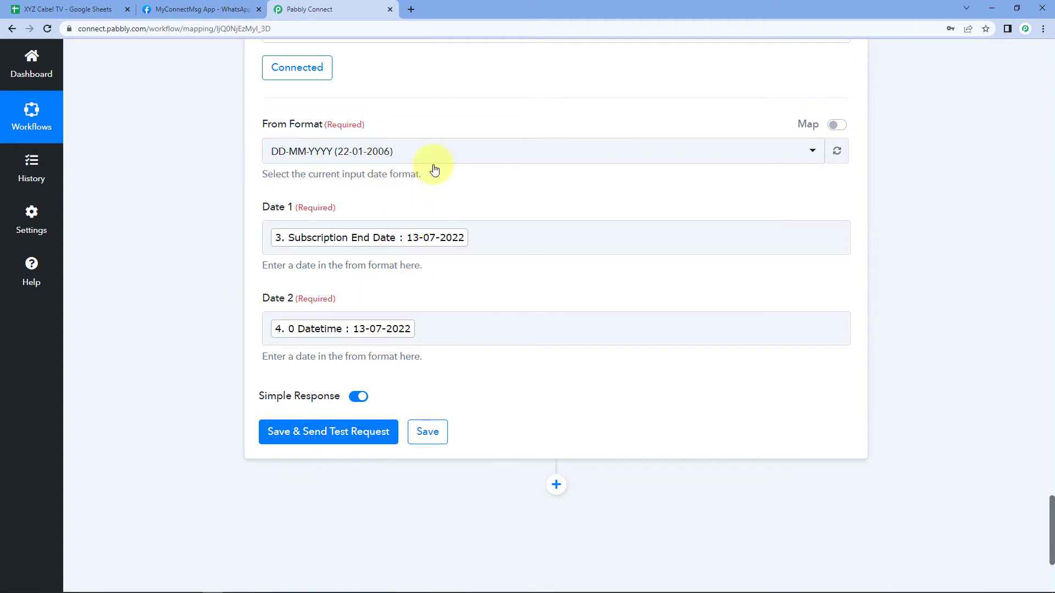
pyautogui.click(318, 431)
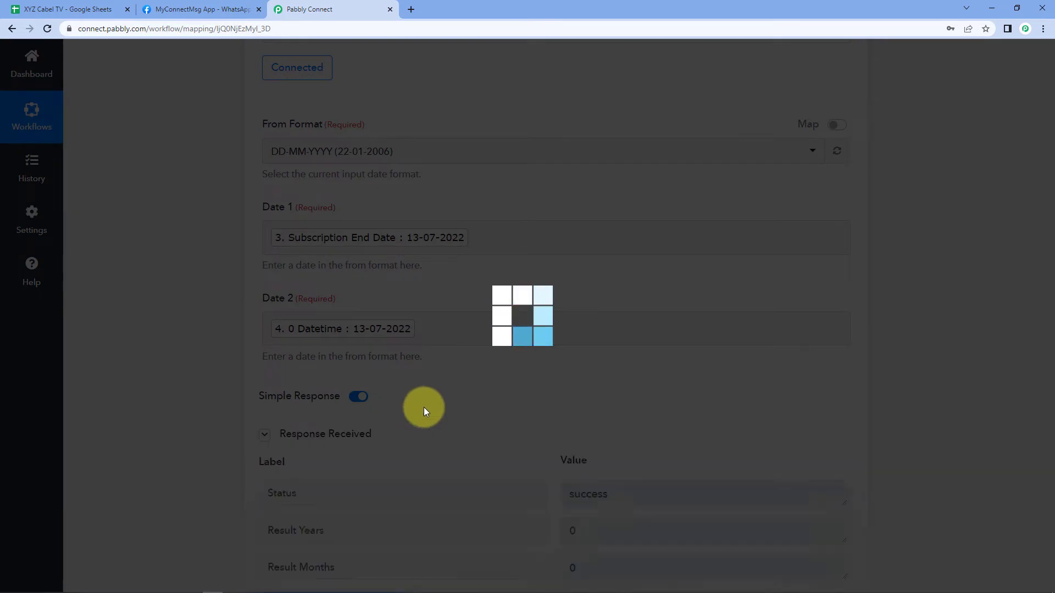
# - Examine the years, months and days results in the Date Duration Calculator's test response and compare them with the mapped dates
pyautogui.scroll(1, 455, 403)
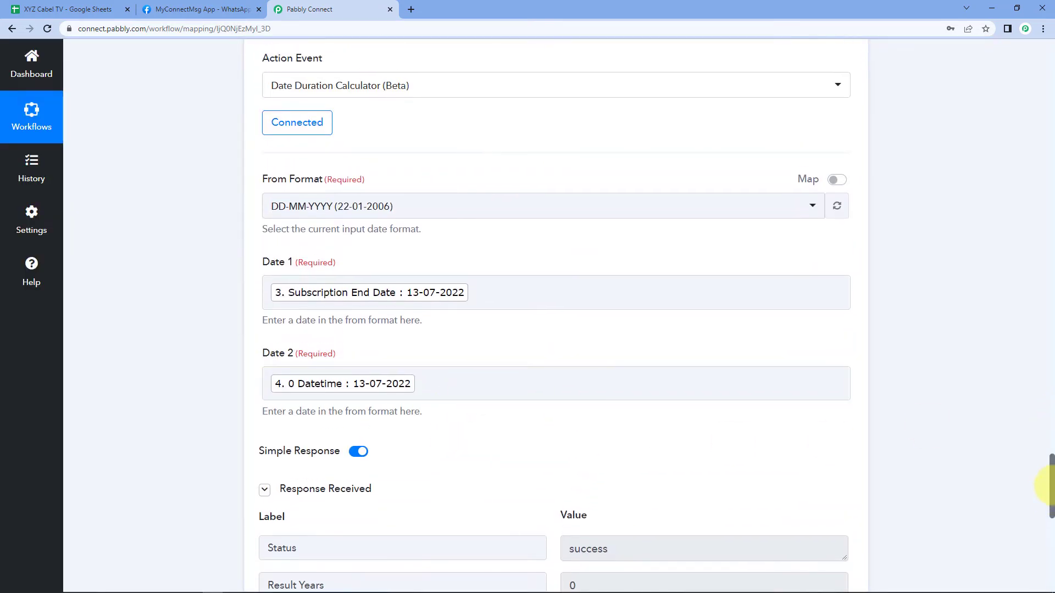
pyautogui.scroll(-5, 1047, 485)
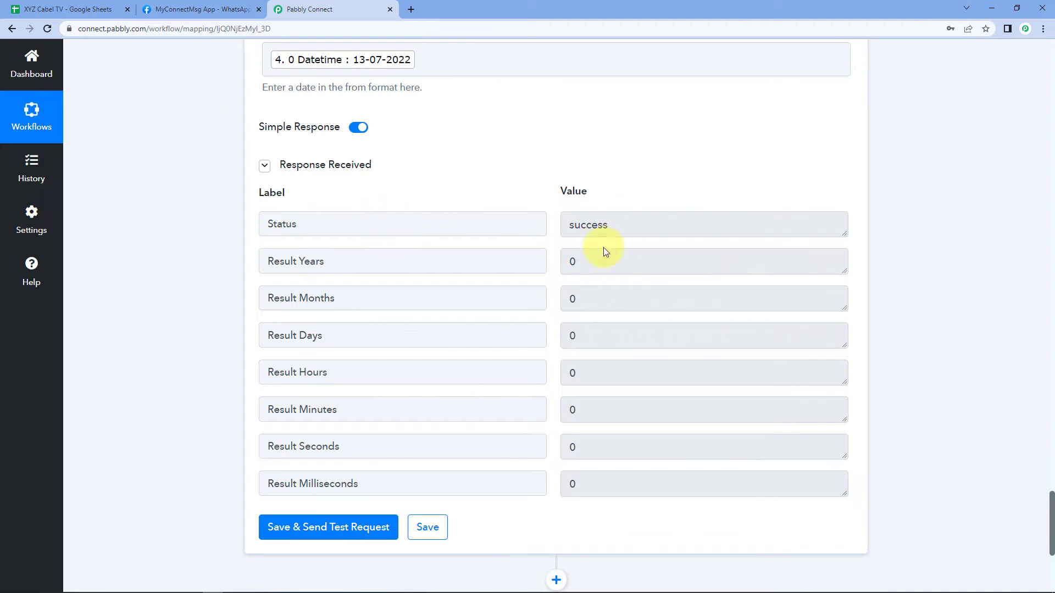
pyautogui.click(586, 264)
pyautogui.click(615, 300)
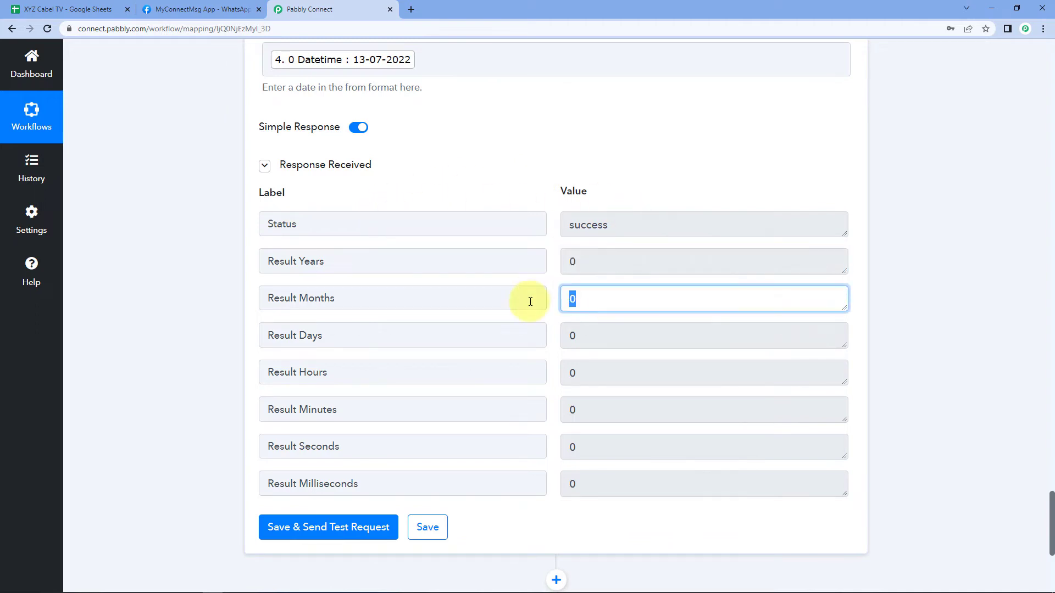
pyautogui.click(594, 342)
pyautogui.click(535, 188)
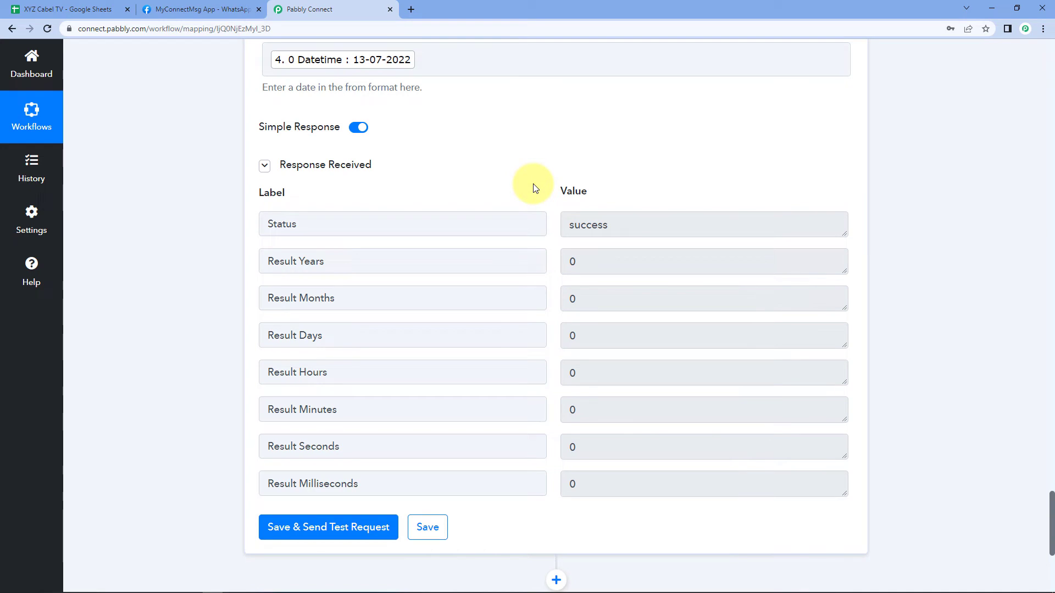
pyautogui.scroll(5, 533, 186)
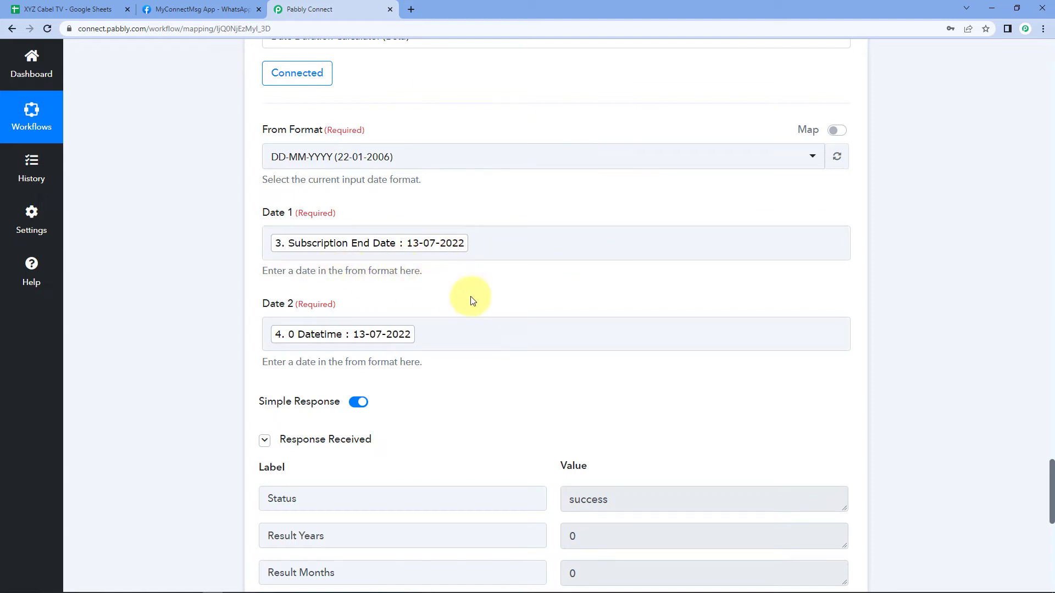
# - Check the first subscriber's Subscription End Date in the XYZ Cabel TV Google Sheet and return to Pabbly Connect
pyautogui.click(68, 9)
pyautogui.click(163, 170)
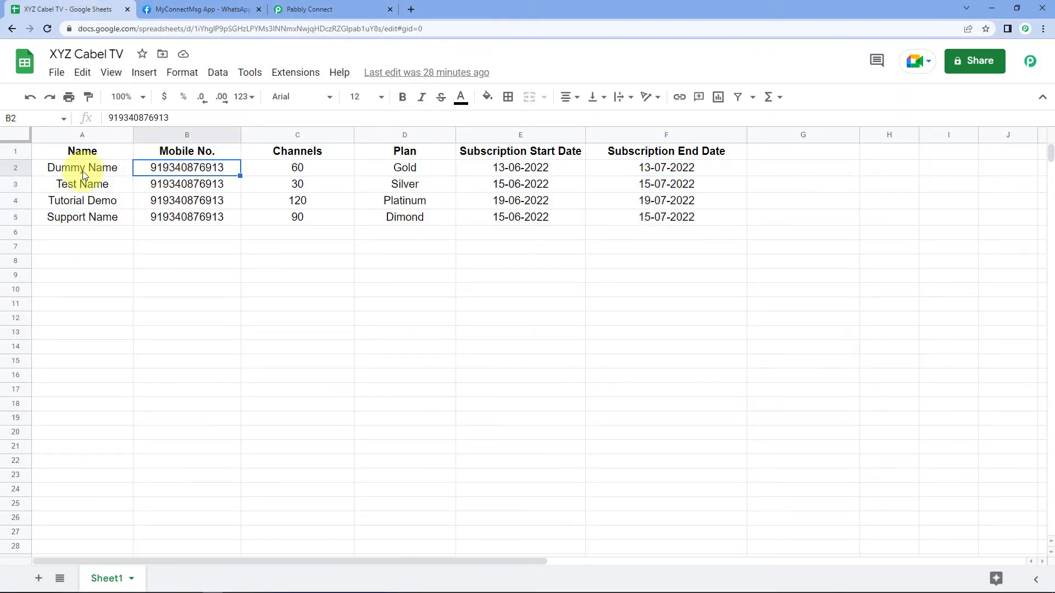
pyautogui.click(84, 175)
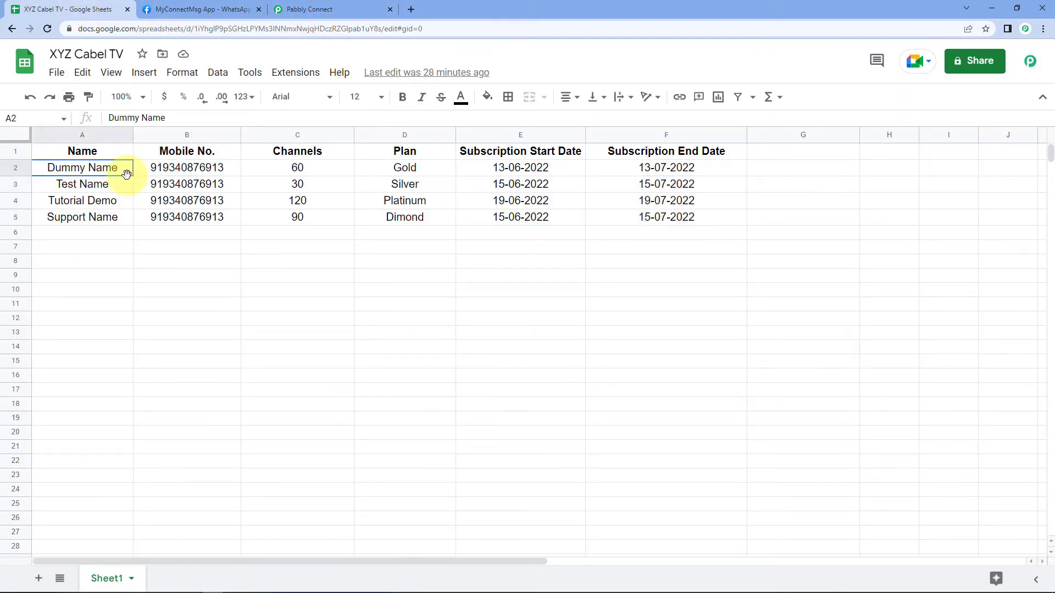
pyautogui.click(674, 172)
pyautogui.click(317, 7)
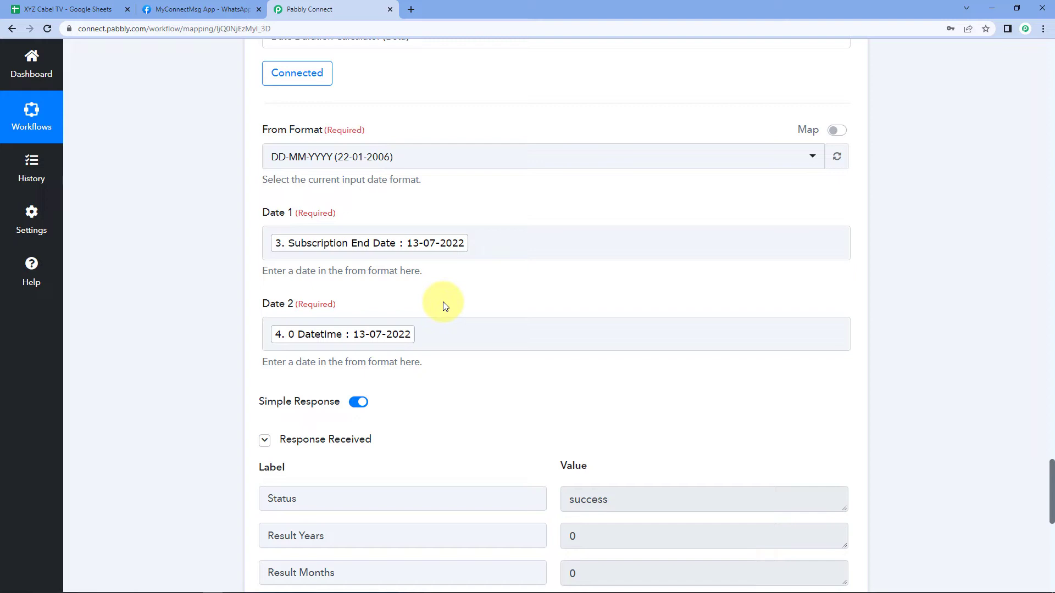
# - Add a Filter by Pabbly action after the Date Duration Calculator step
pyautogui.scroll(-3, 468, 303)
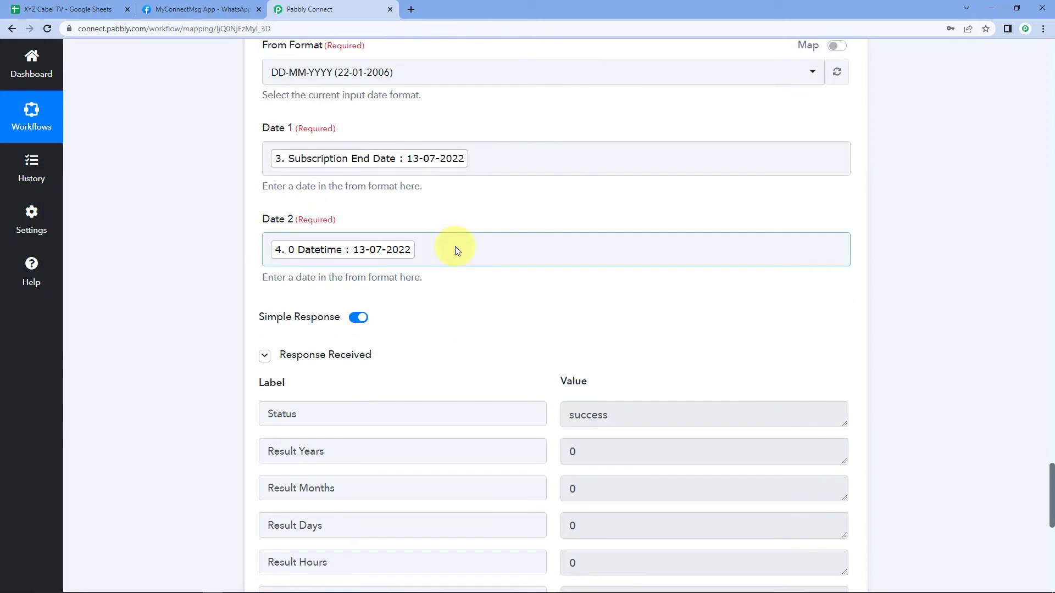
pyautogui.scroll(-1, 489, 241)
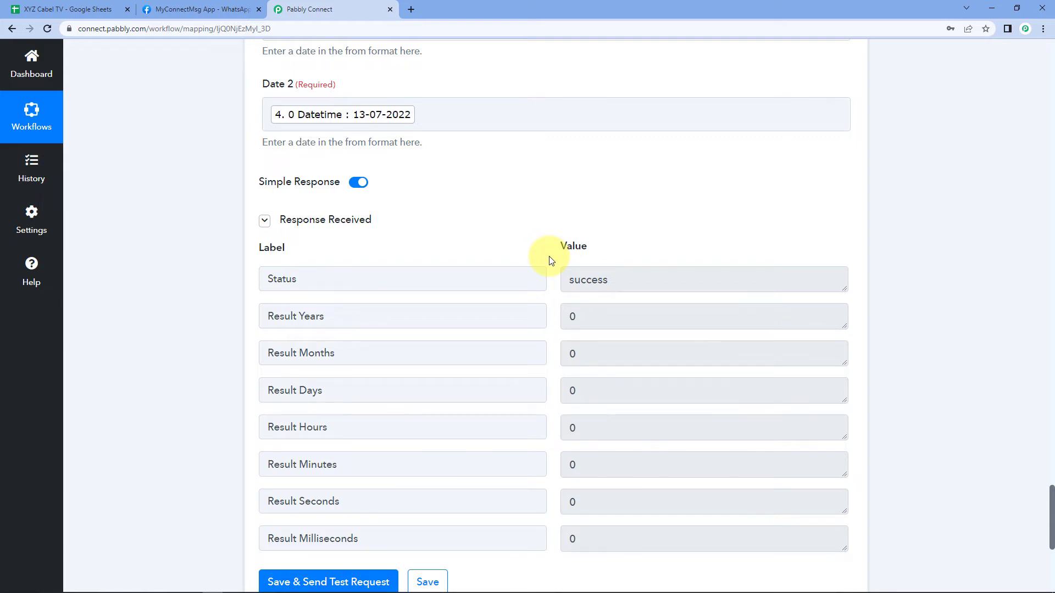
pyautogui.scroll(-4, 552, 260)
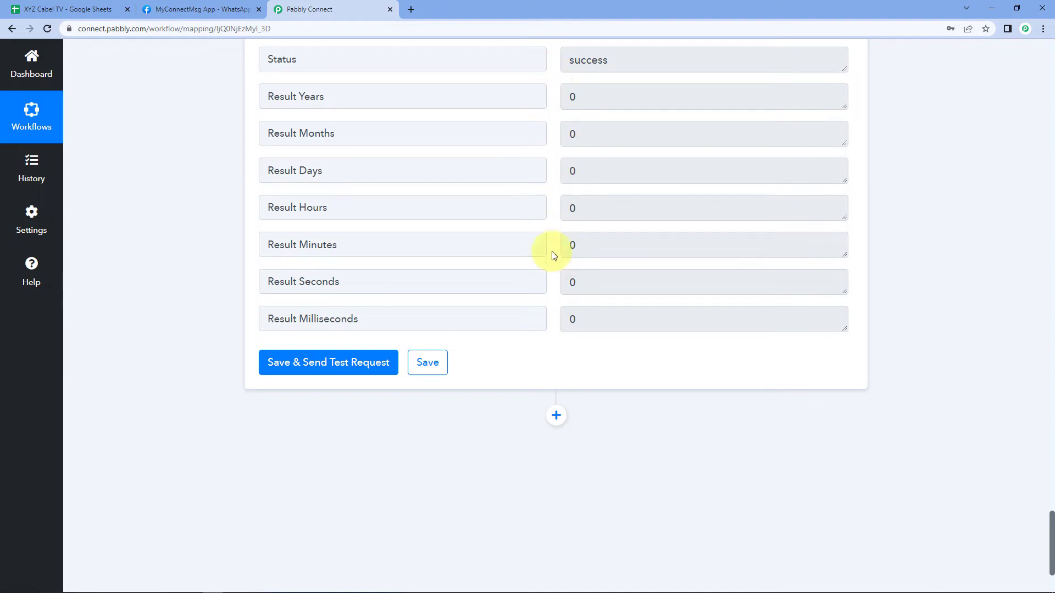
pyautogui.scroll(-3, 181, 245)
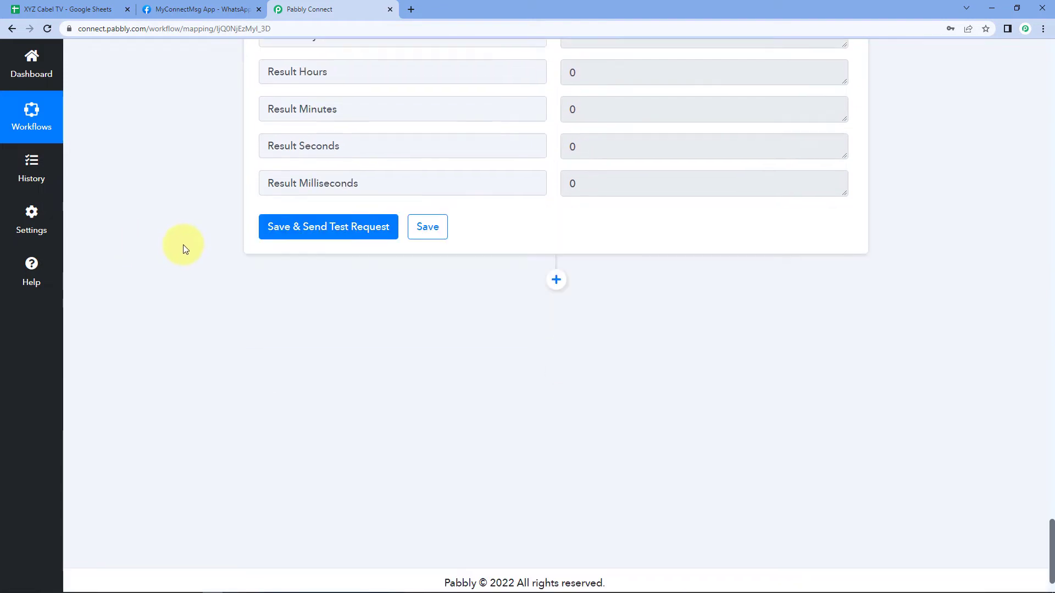
pyautogui.click(556, 277)
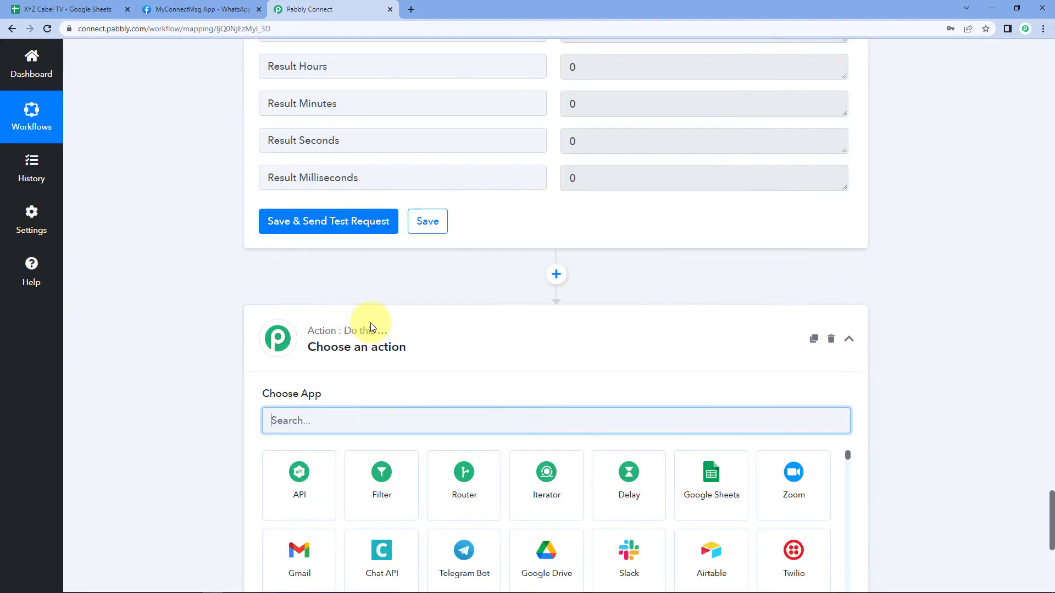
pyautogui.scroll(-2, 181, 373)
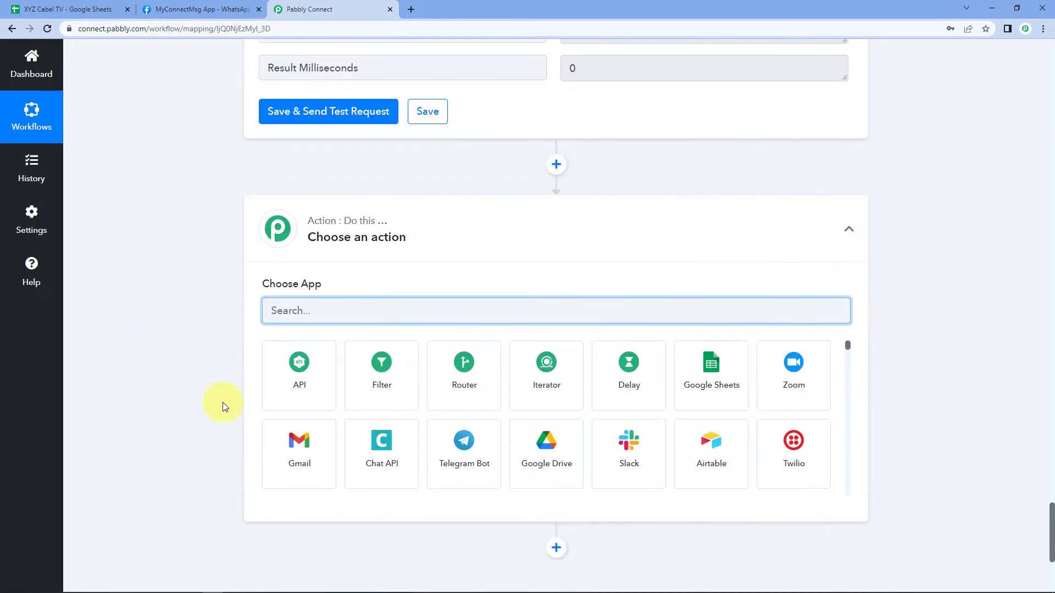
pyautogui.click(406, 383)
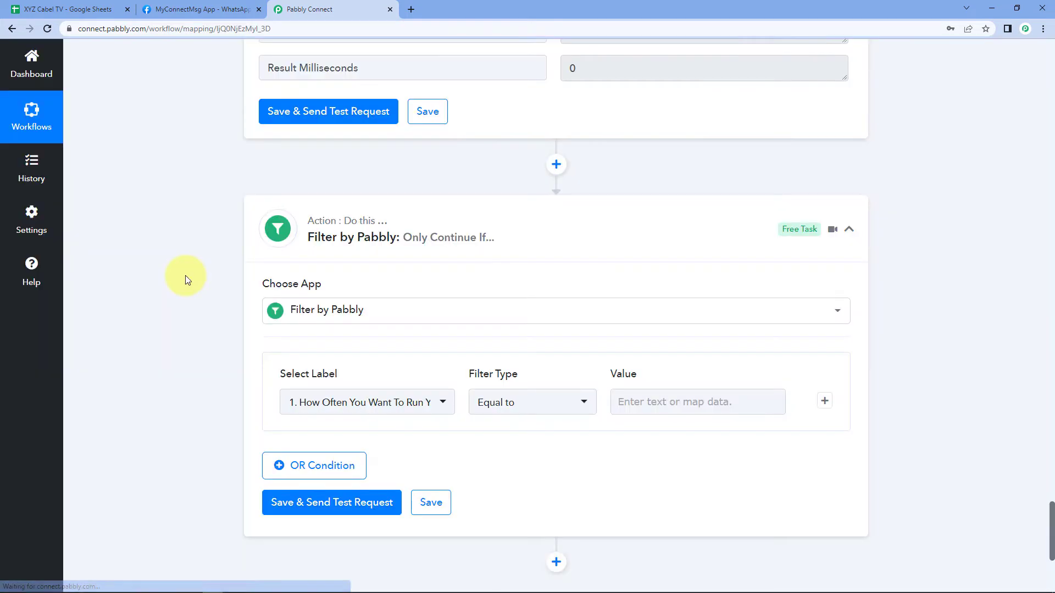
# - Set the first filter condition to Result Years from the step 5 Date/Time Formatter, Equal to 0
pyautogui.scroll(-1, 190, 300)
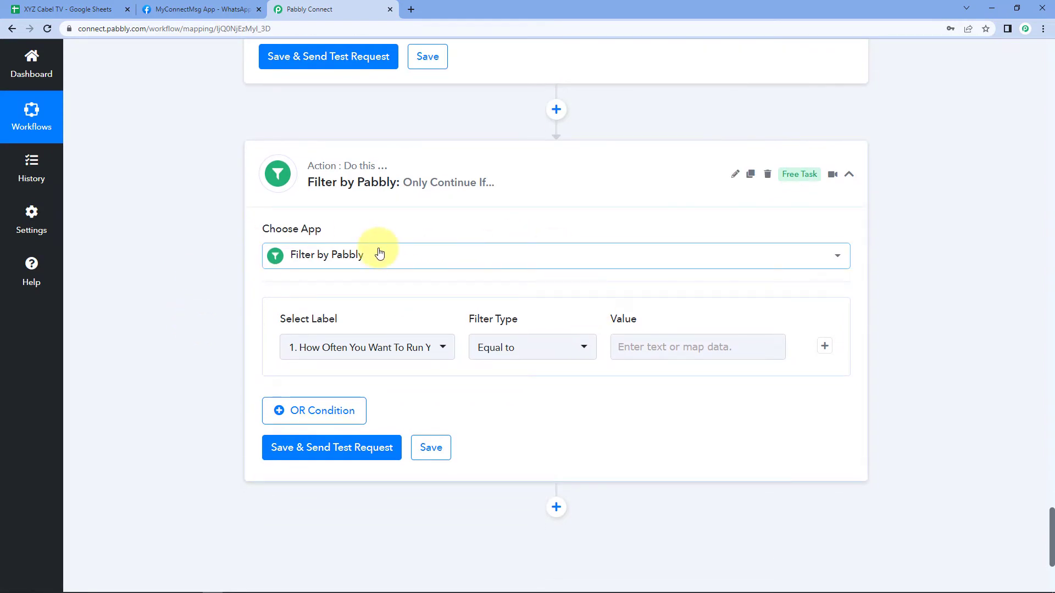
pyautogui.scroll(-1, 198, 284)
pyautogui.scroll(-2, 198, 284)
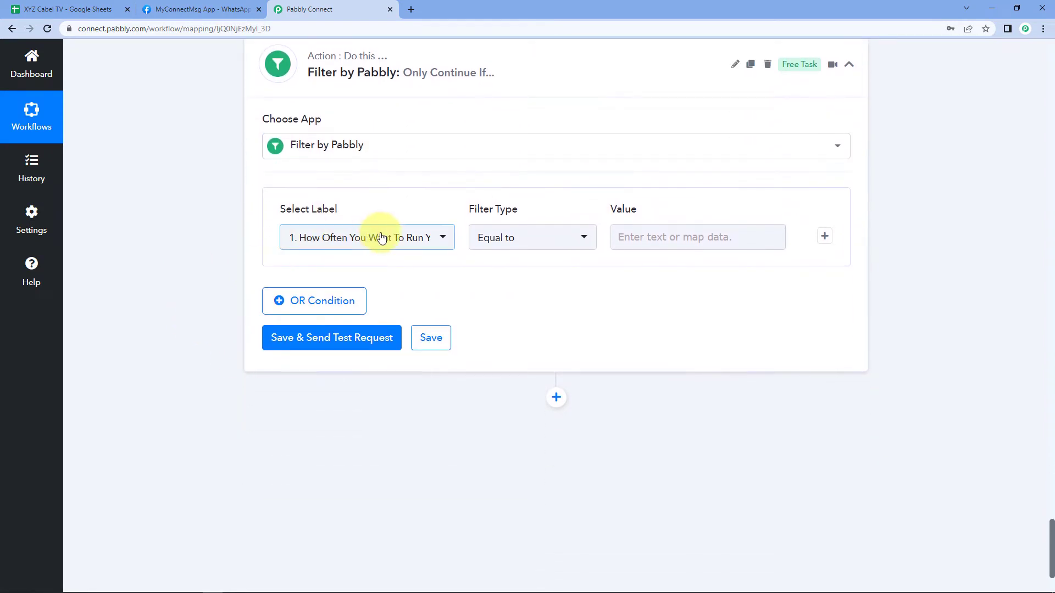
pyautogui.click(377, 238)
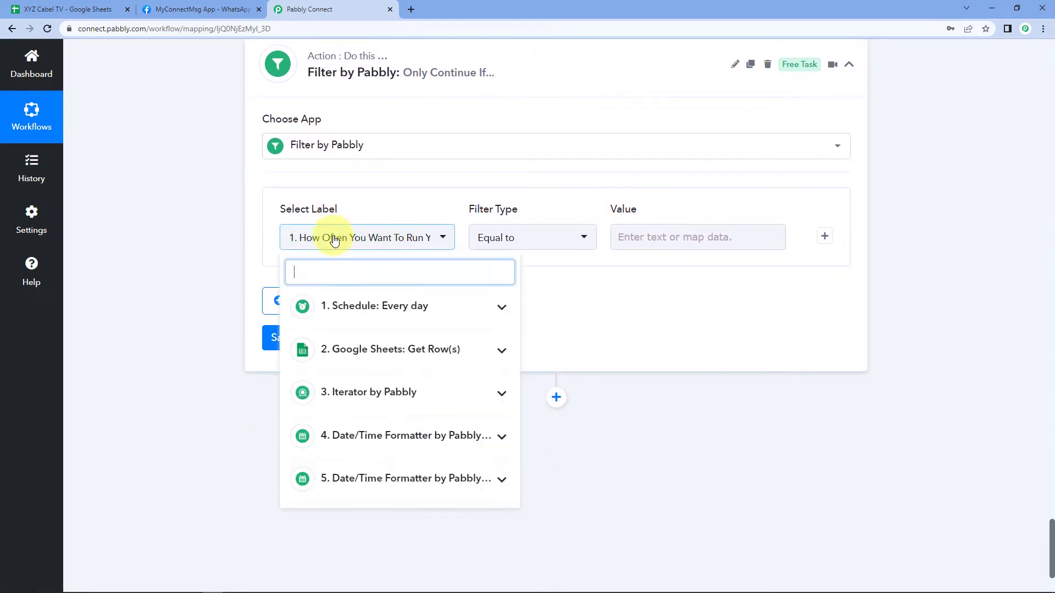
pyautogui.click(446, 479)
pyautogui.scroll(-2, 438, 485)
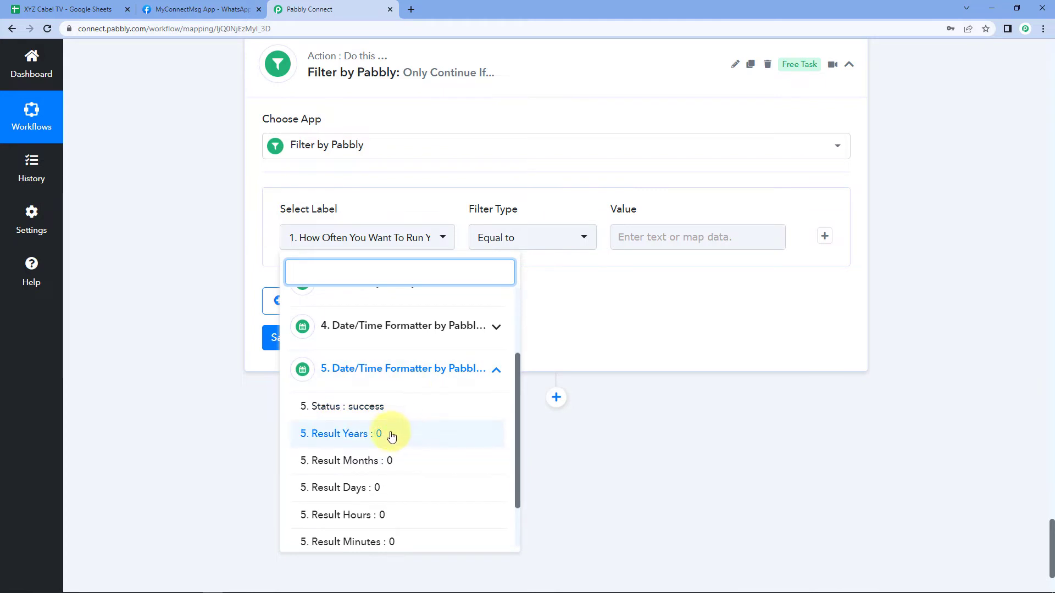
pyautogui.click(332, 436)
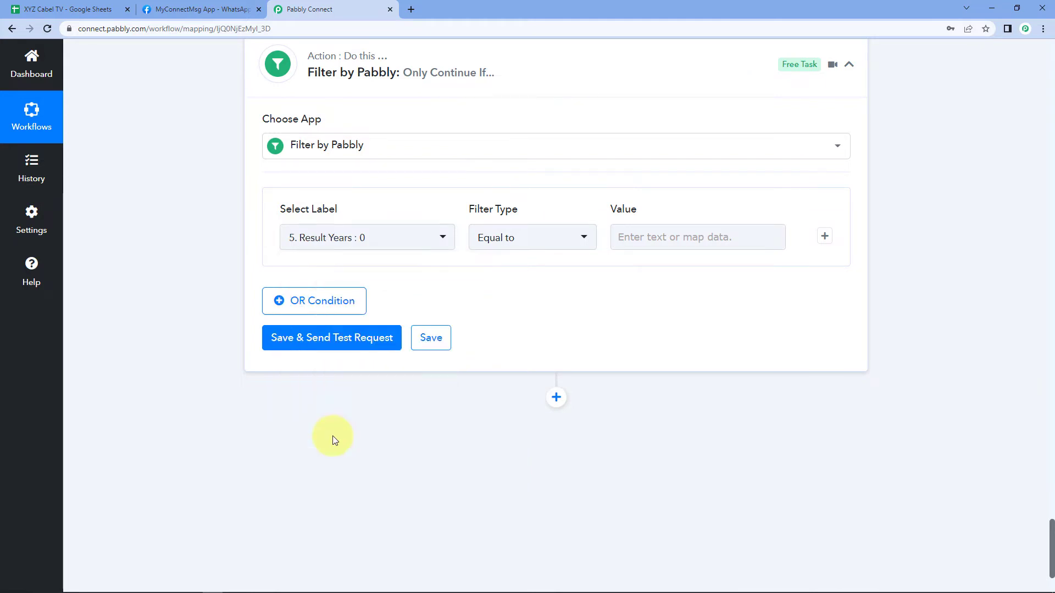
pyautogui.click(673, 237)
pyautogui.write('0')
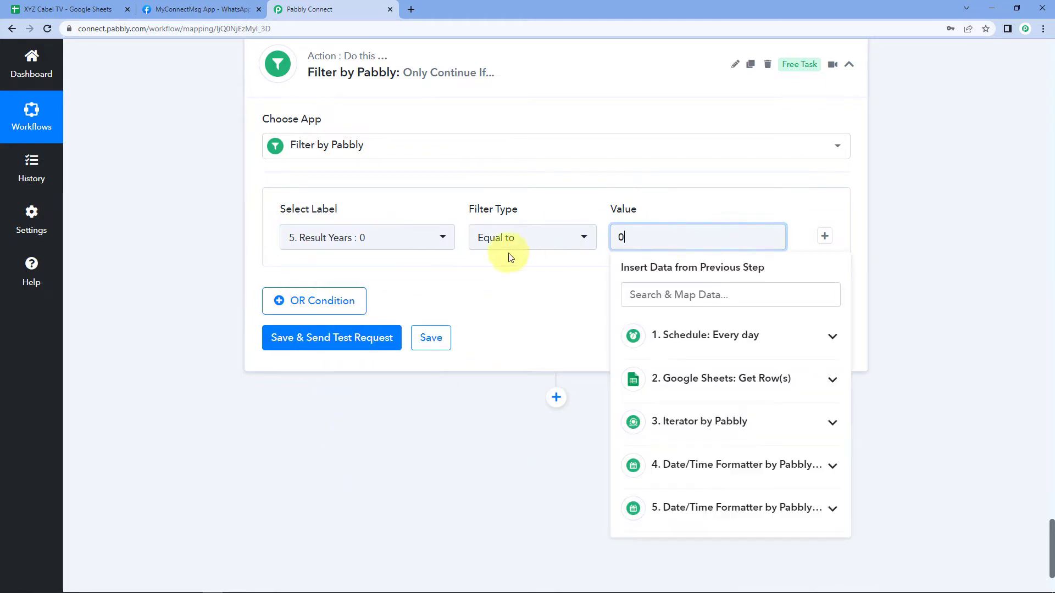
pyautogui.click(440, 237)
pyautogui.click(807, 280)
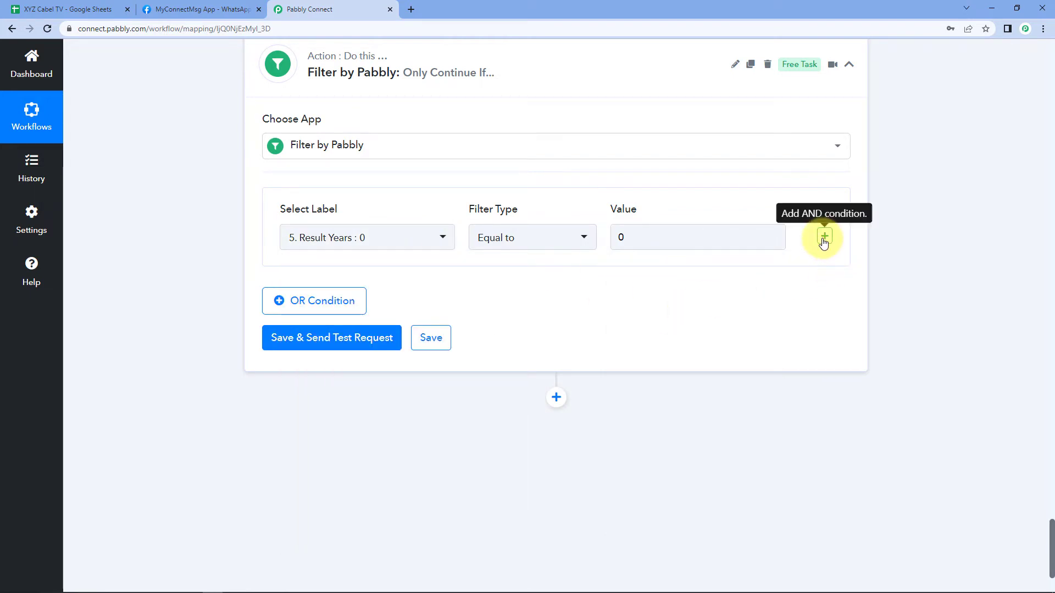
# - Add an AND condition to the filter requiring Result Months from step 5 to be Equal to 0
pyautogui.click(824, 237)
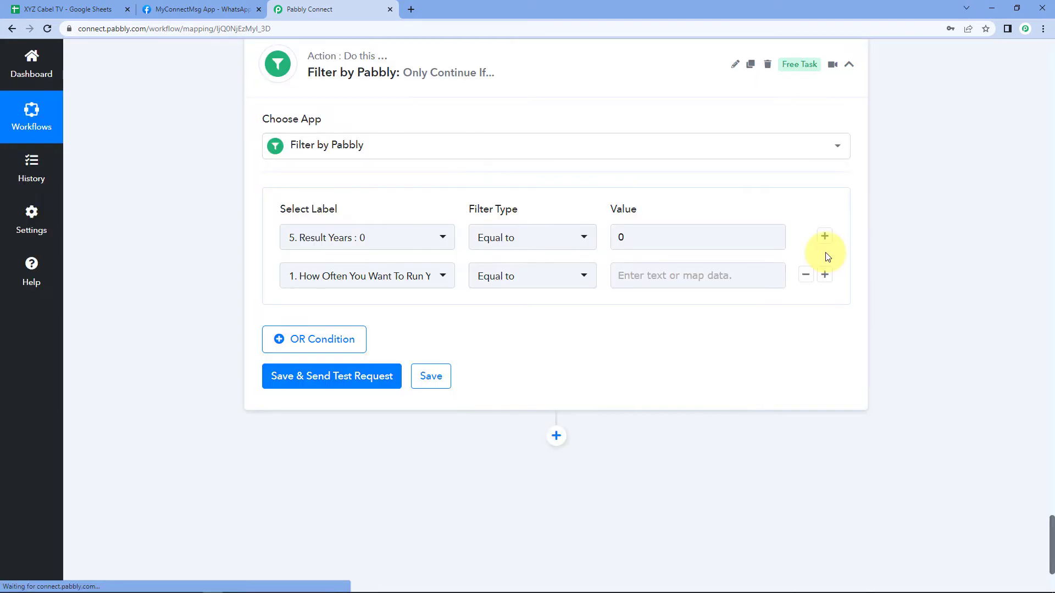
pyautogui.click(445, 281)
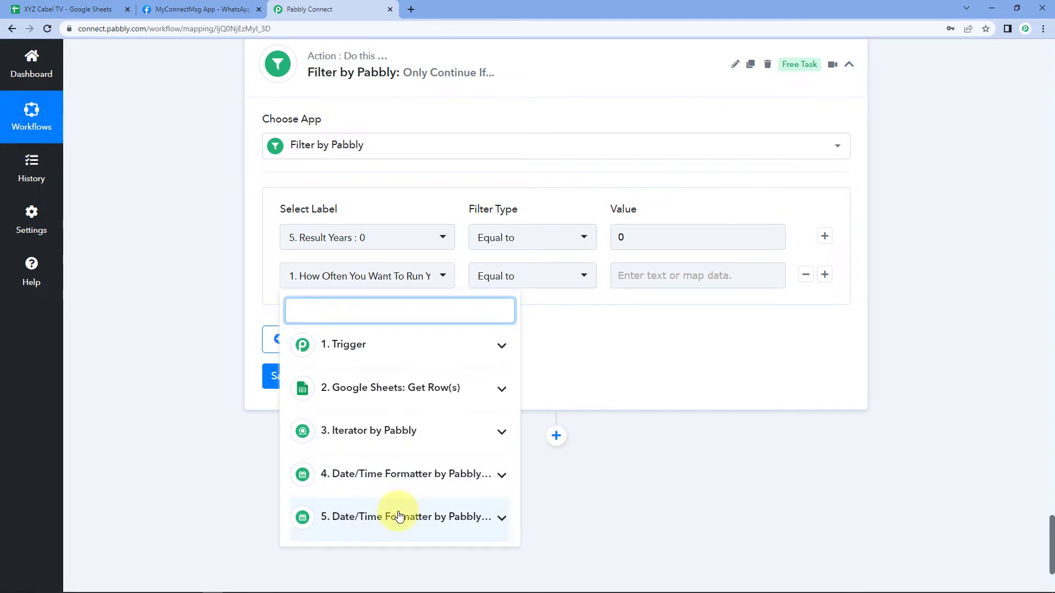
pyautogui.click(399, 512)
pyautogui.scroll(-5, 350, 483)
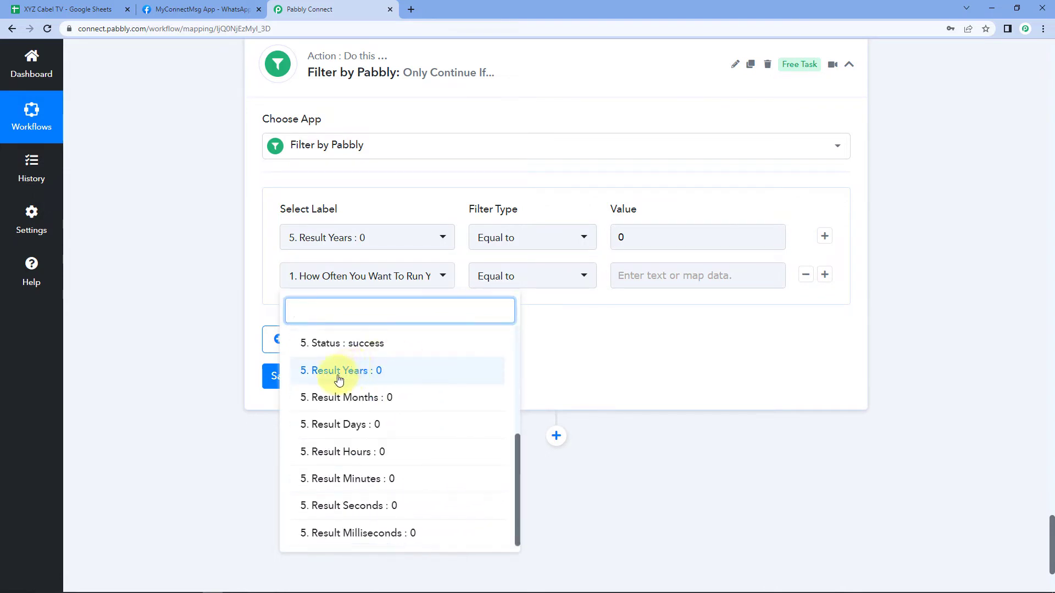
pyautogui.click(332, 397)
pyautogui.click(652, 275)
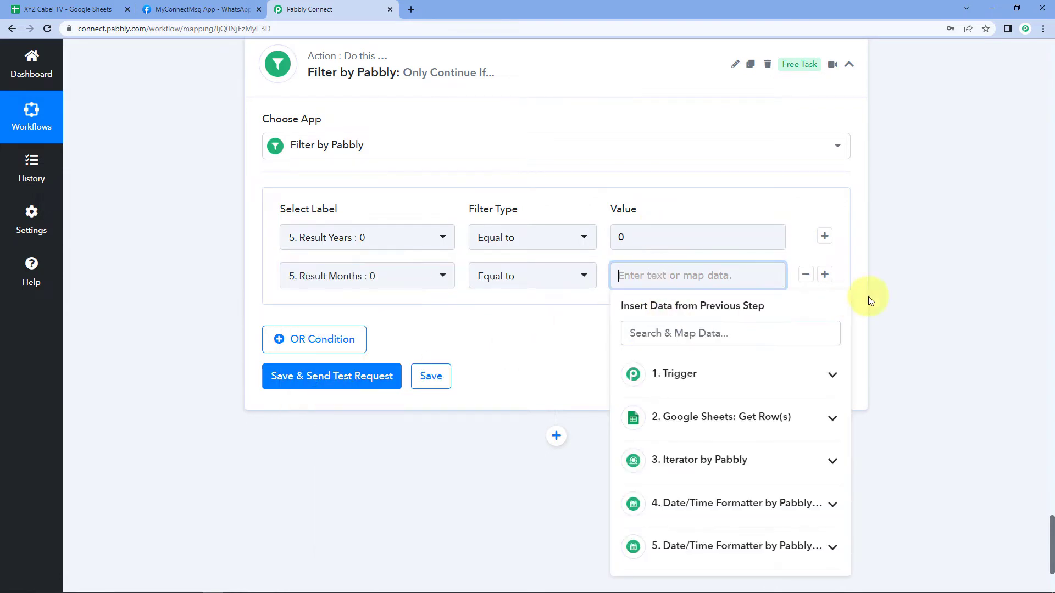
pyautogui.write('0')
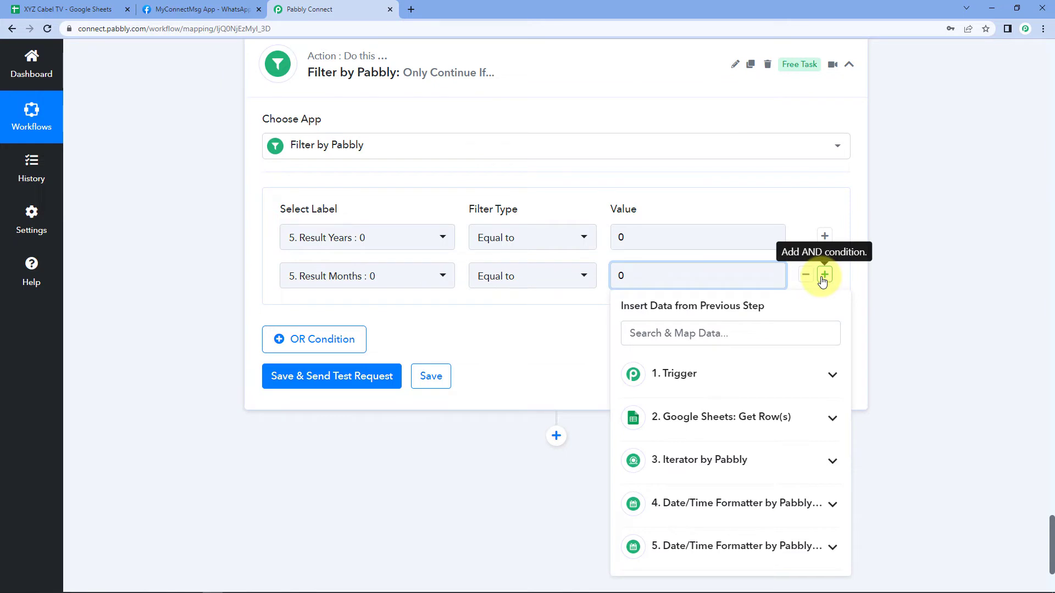
# - Add a third AND condition to the filter requiring Result Days from step 5 to be Equal to 0
pyautogui.click(824, 275)
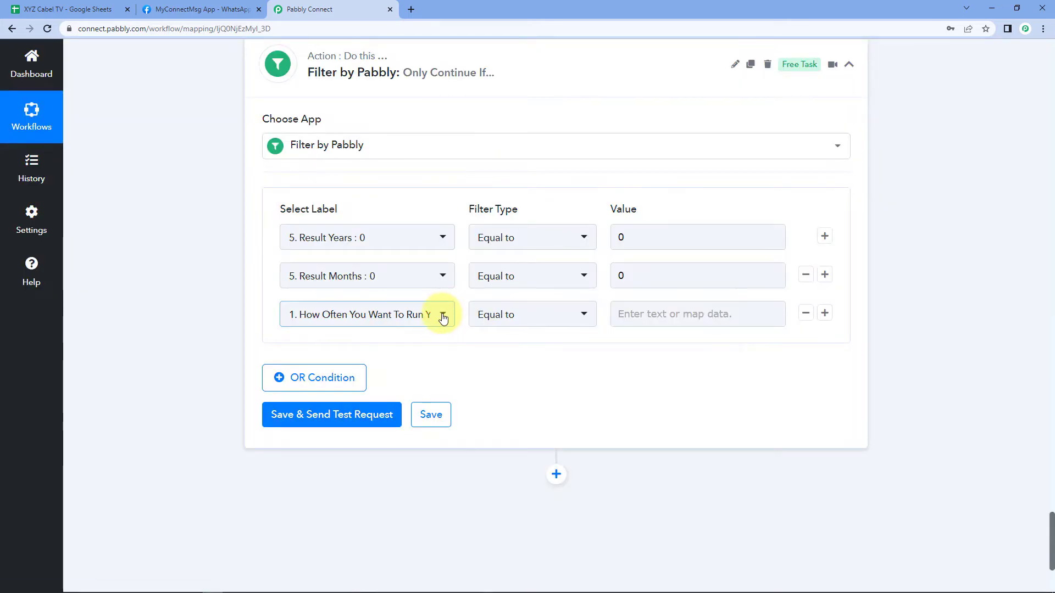
pyautogui.click(443, 315)
pyautogui.scroll(-2, 337, 495)
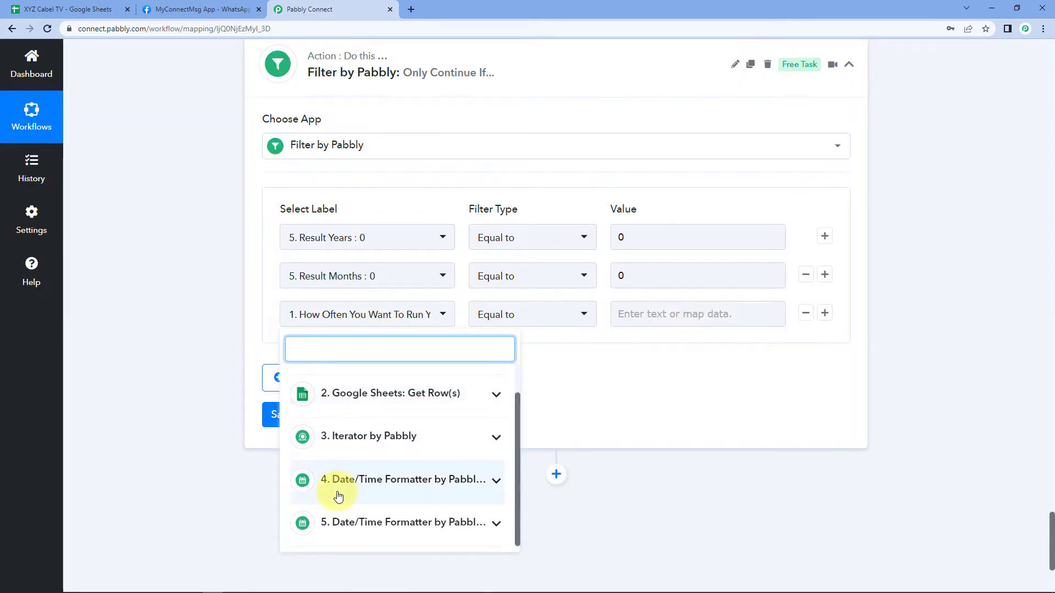
pyautogui.click(388, 525)
pyautogui.scroll(-3, 245, 459)
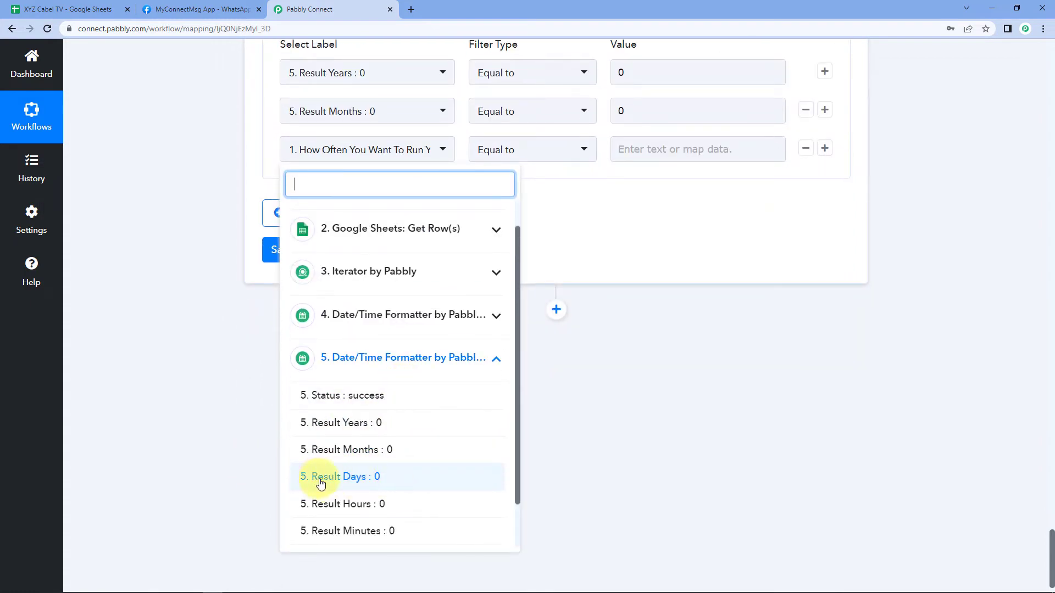
pyautogui.click(321, 482)
pyautogui.click(640, 149)
pyautogui.write('0')
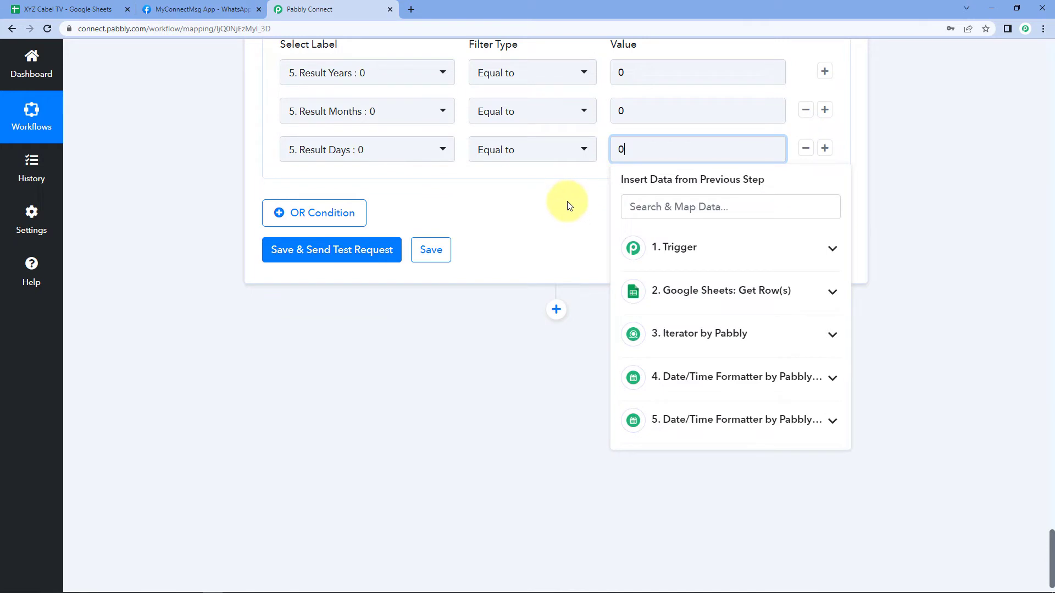
# - Save the filter with its three conditions, send a test request and check the response message
pyautogui.click(569, 206)
pyautogui.scroll(1, 564, 273)
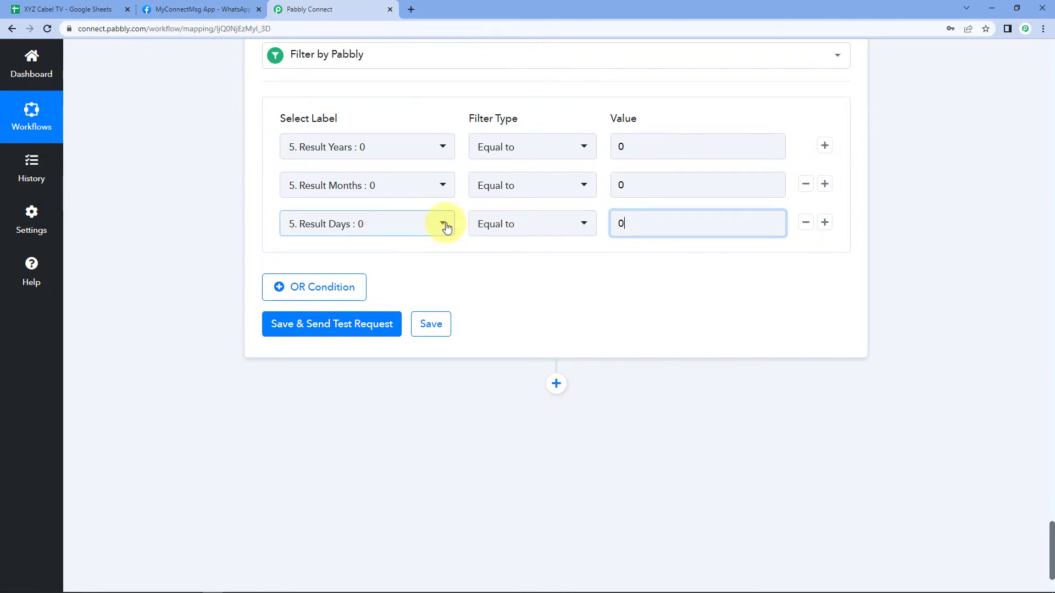
pyautogui.click(634, 295)
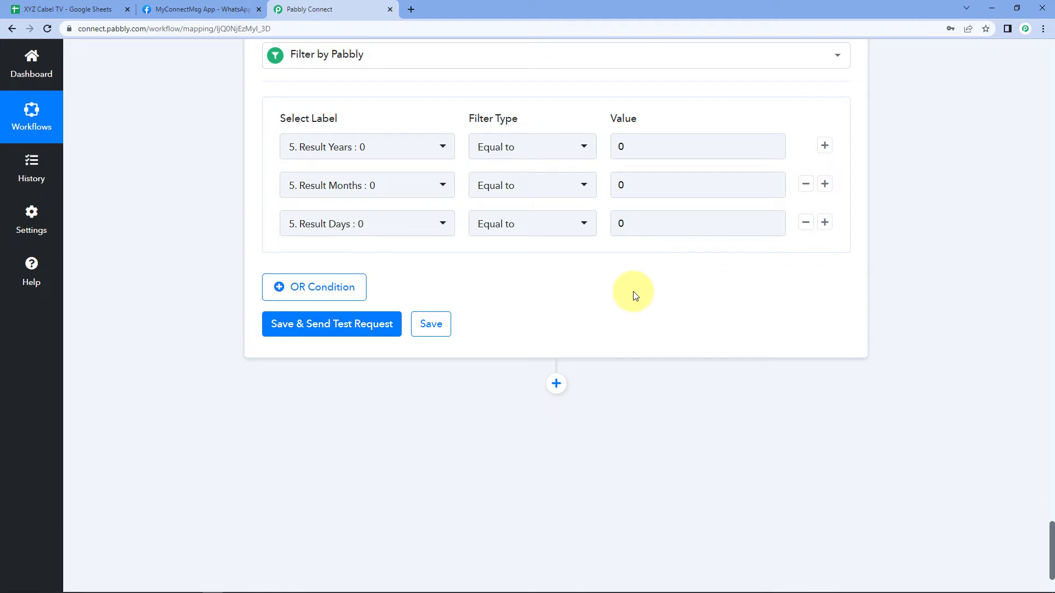
pyautogui.click(285, 329)
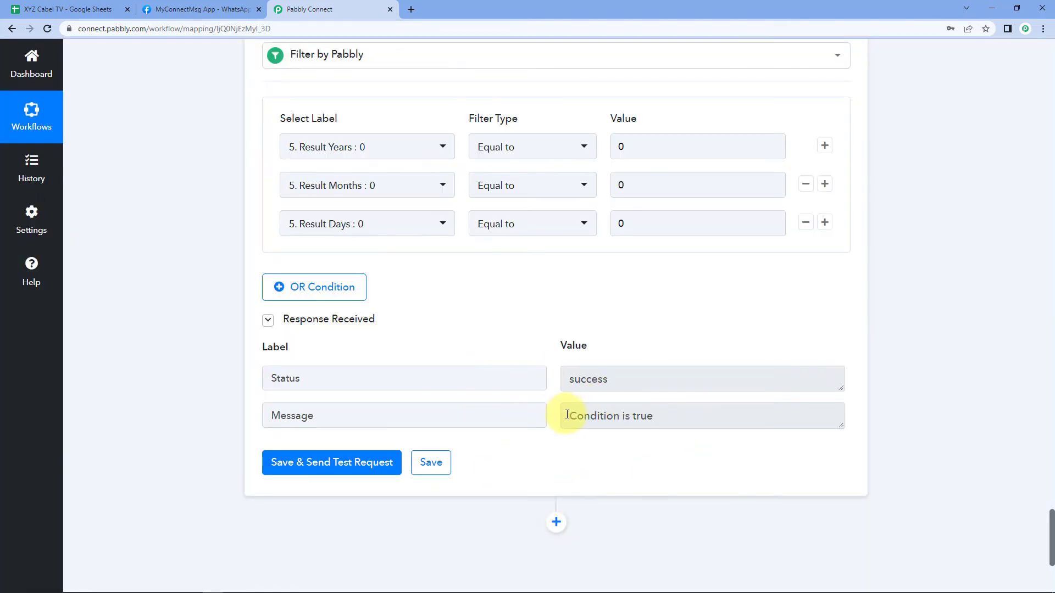
pyautogui.moveTo(567, 414); pyautogui.dragTo(676, 427)
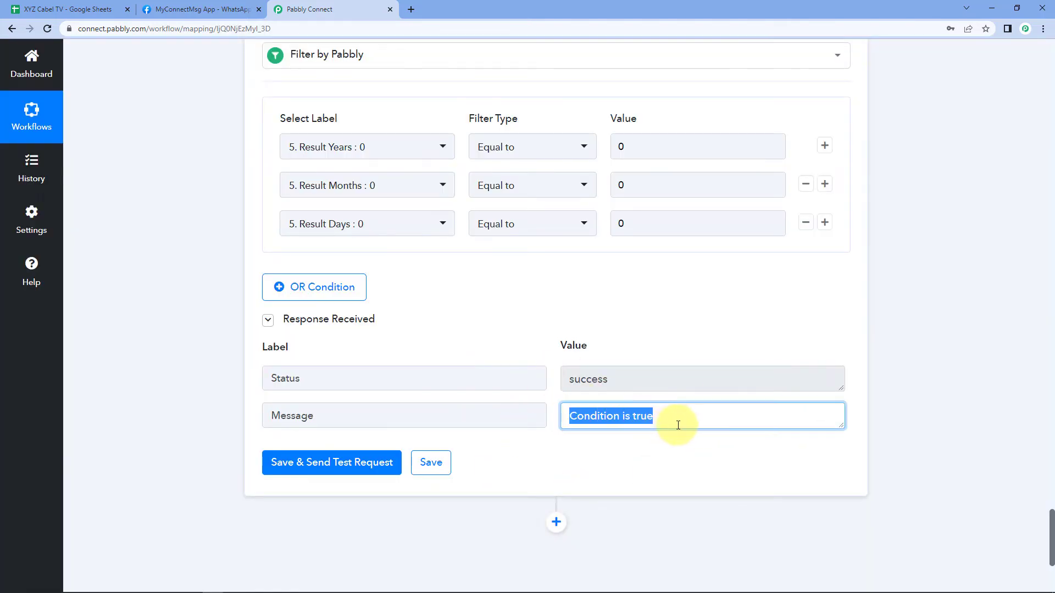
pyautogui.click(669, 318)
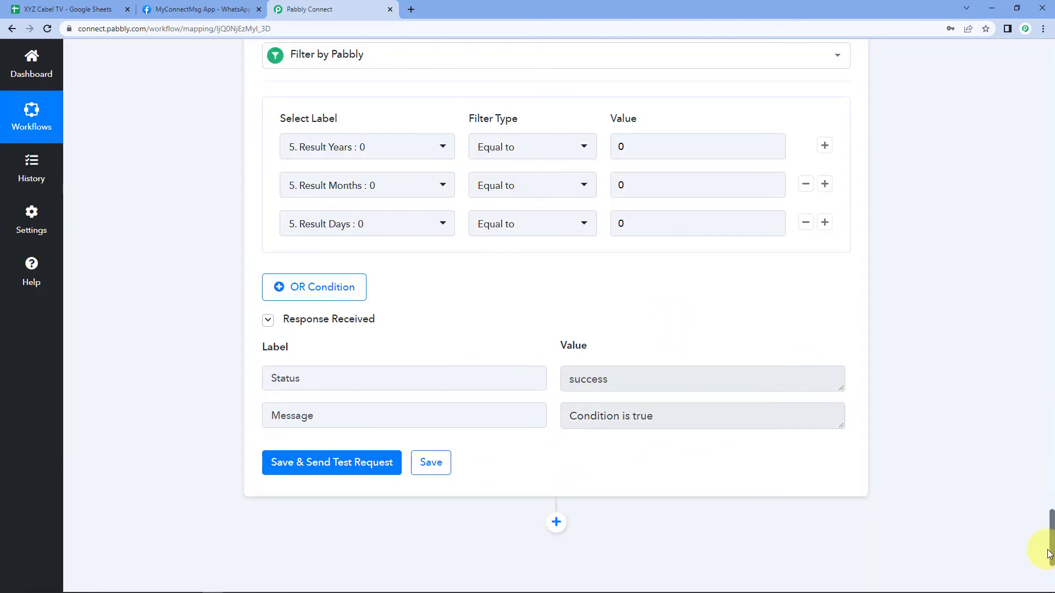
# - Compare the step 5 date duration results with the filter's conditions and test response
pyautogui.moveTo(1052, 550); pyautogui.dragTo(1043, 476)
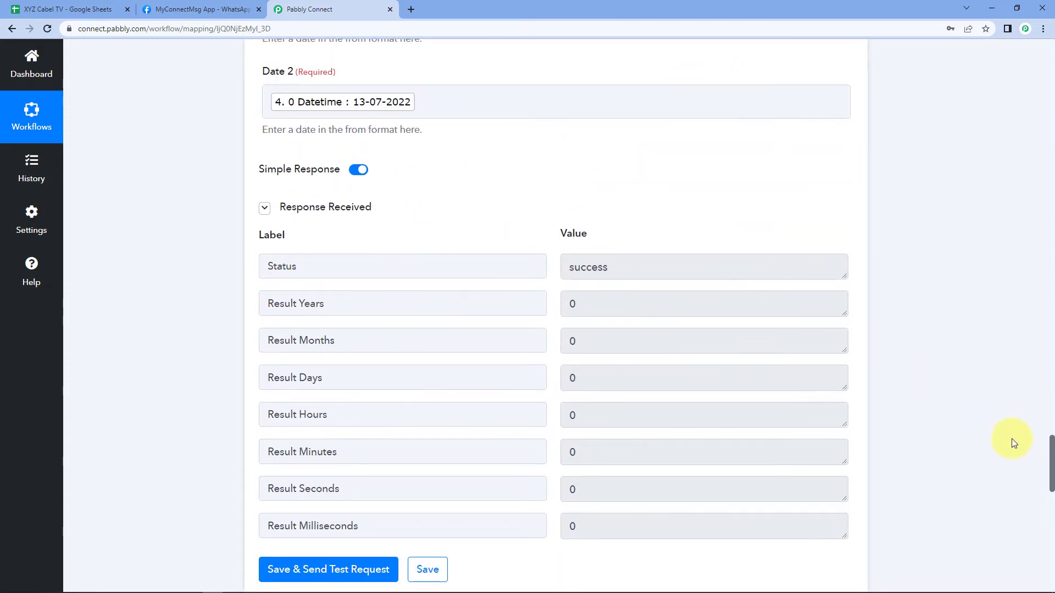
pyautogui.moveTo(1050, 440); pyautogui.dragTo(1051, 506)
pyautogui.scroll(-8, 1046, 489)
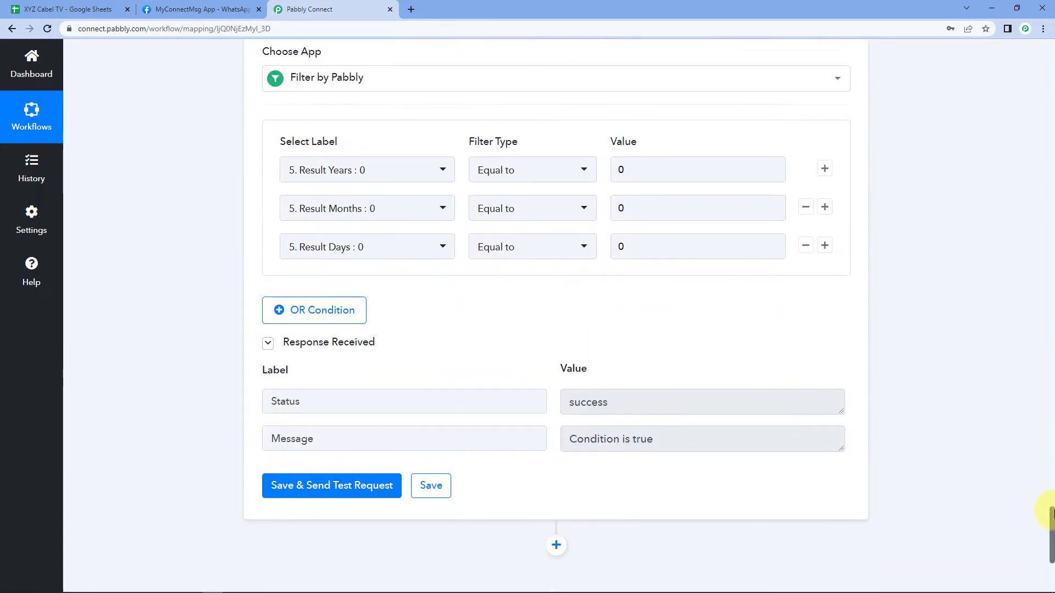
pyautogui.click(683, 446)
pyautogui.click(635, 358)
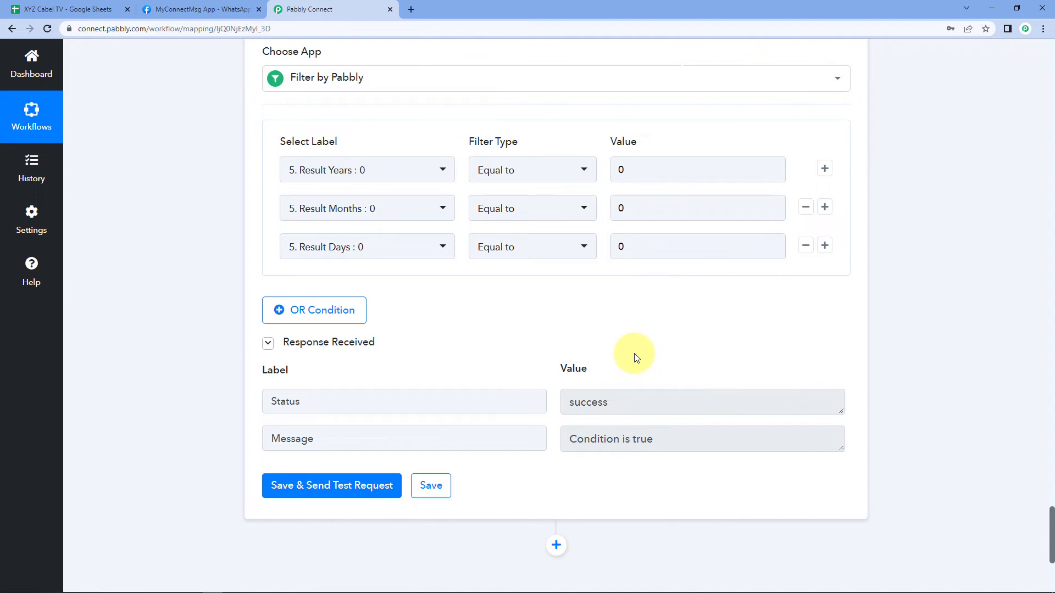
pyautogui.scroll(2, 637, 330)
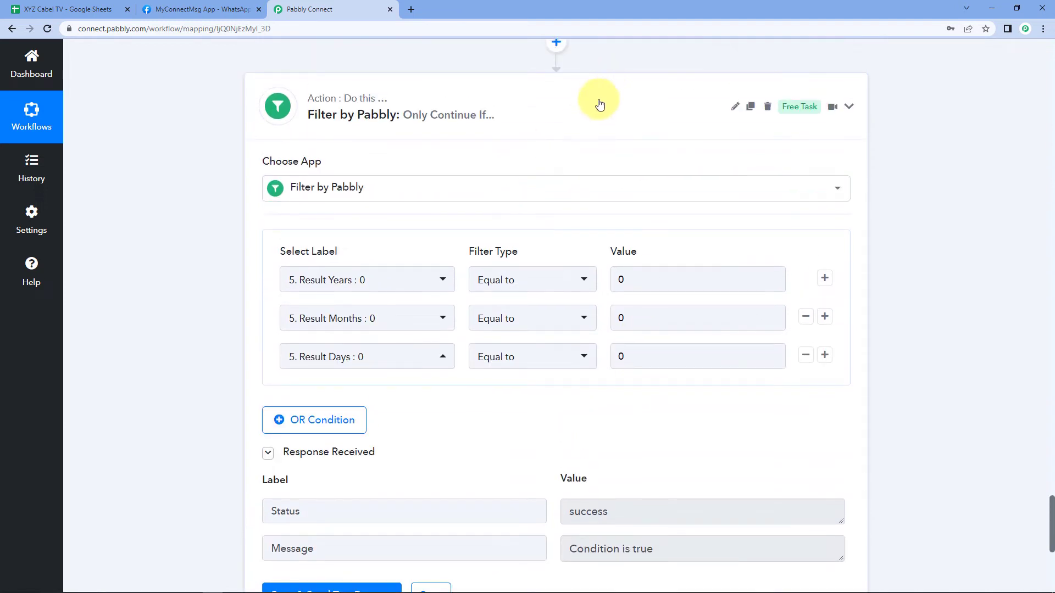
# - Add a WhatsApp Cloud API action with the Send Template Message event after the filter and open its connection settings
pyautogui.click(599, 102)
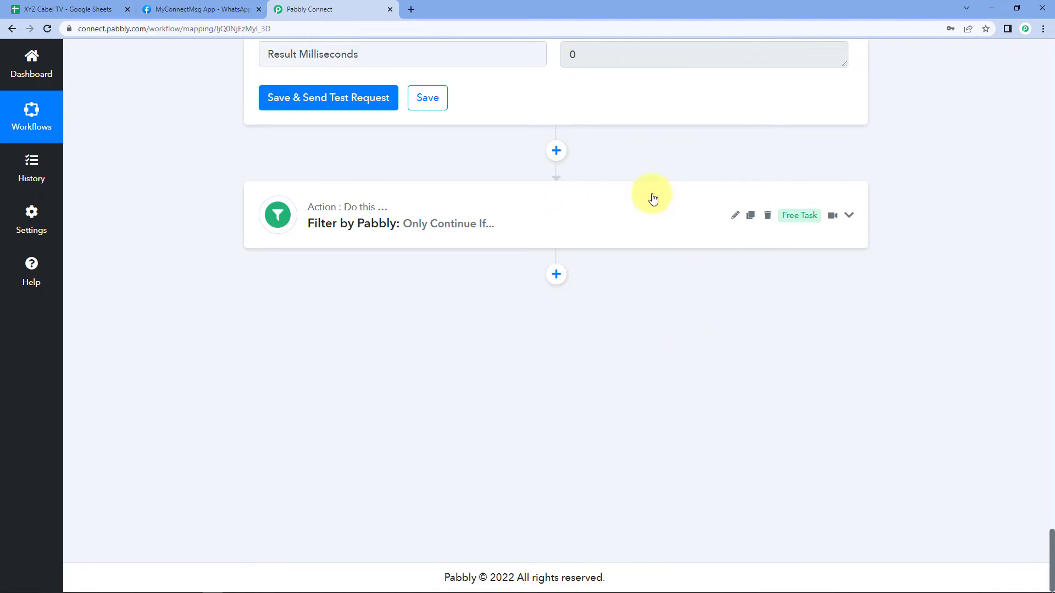
pyautogui.click(556, 274)
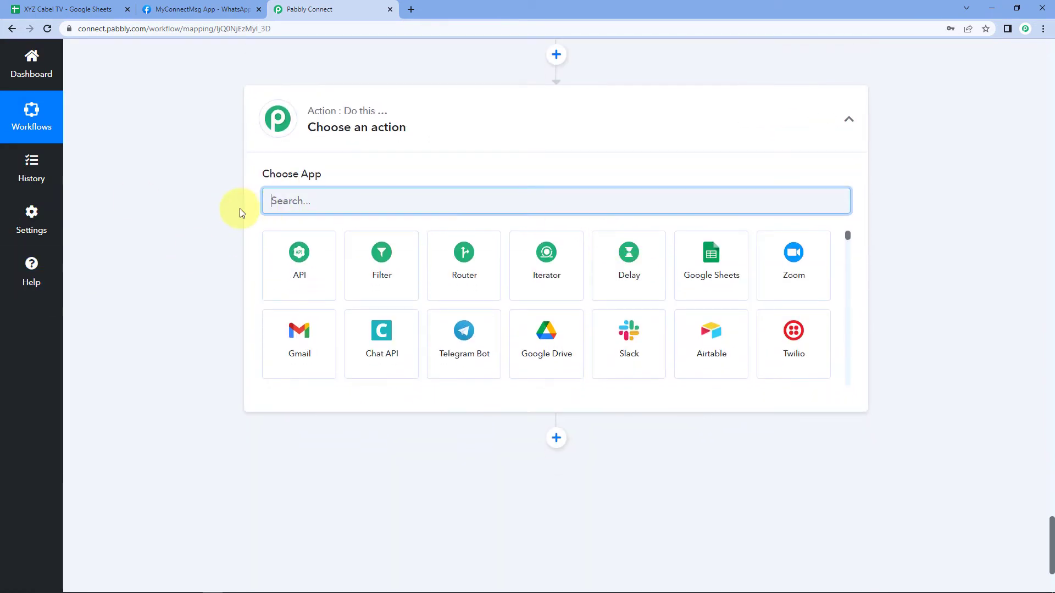
pyautogui.write('WhatsApp')
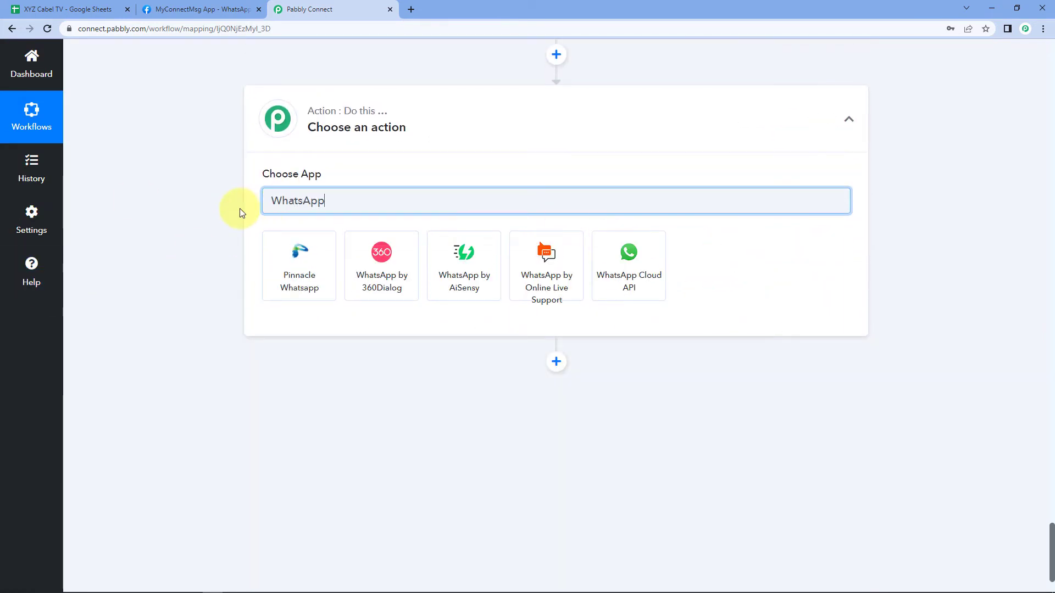
pyautogui.click(618, 279)
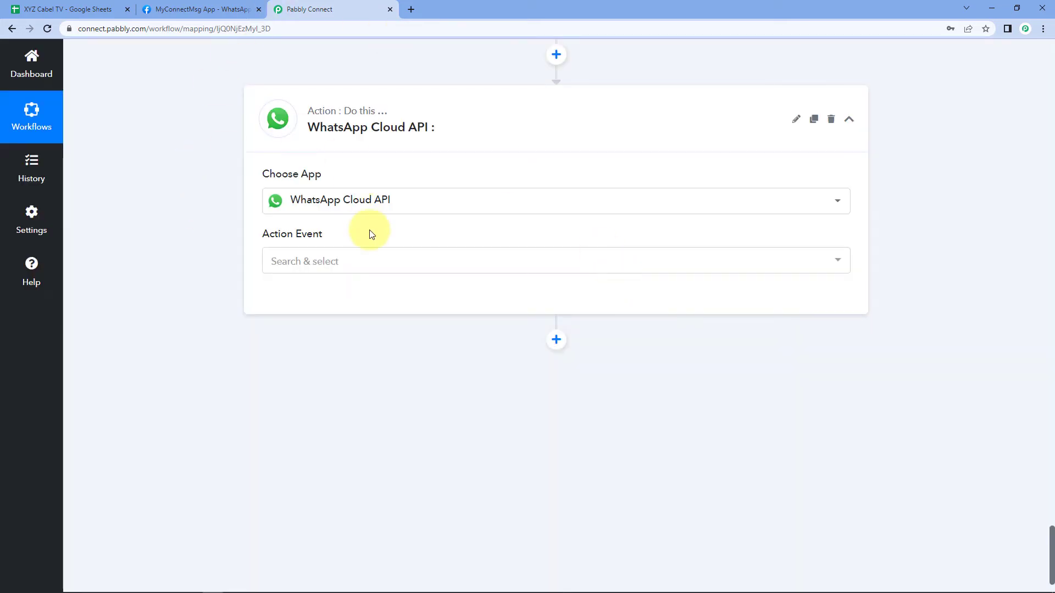
pyautogui.click(367, 260)
pyautogui.click(323, 332)
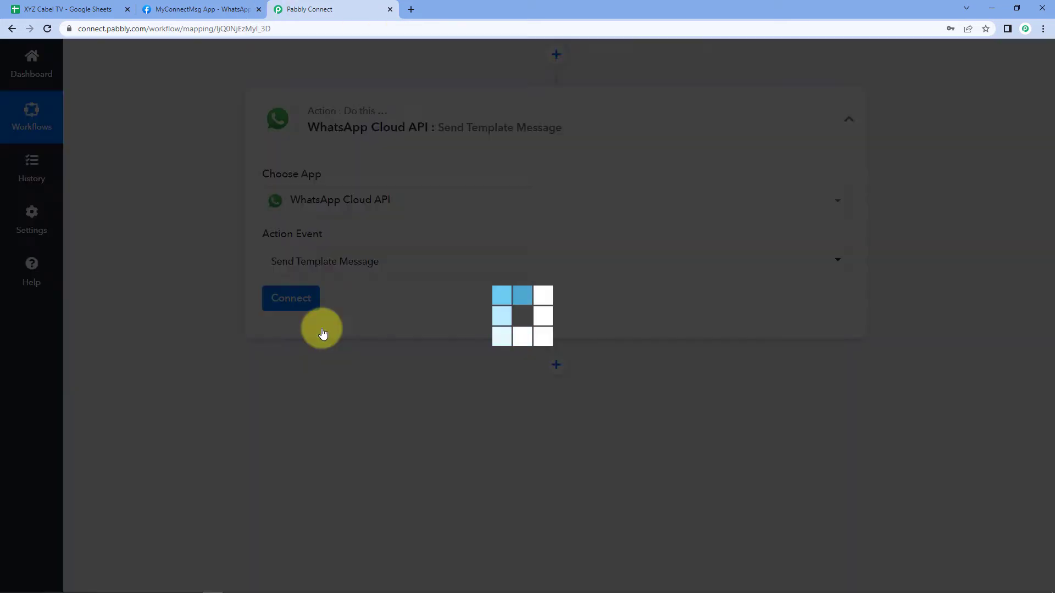
pyautogui.click(297, 301)
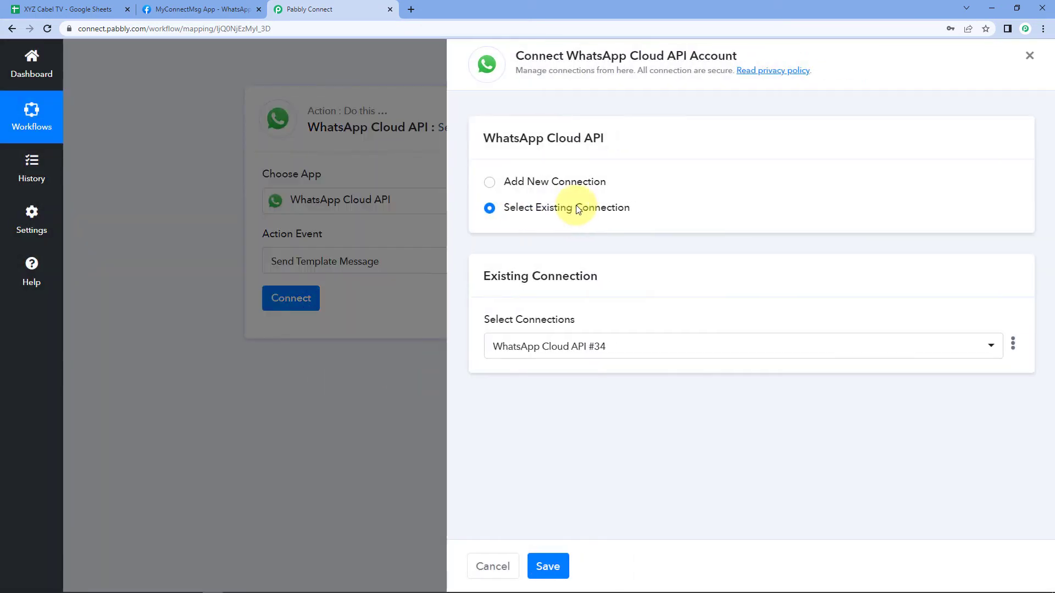
# - Start a new WhatsApp Cloud API connection and locate the required token and IDs on the Meta app's Getting Started page
pyautogui.click(487, 182)
pyautogui.scroll(-2, 665, 184)
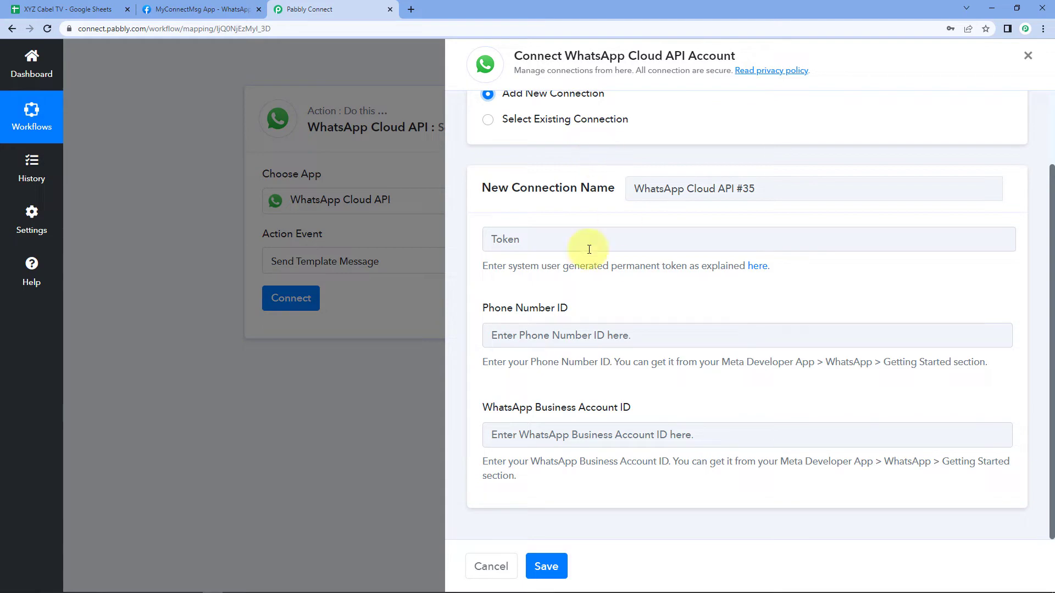
pyautogui.click(220, 9)
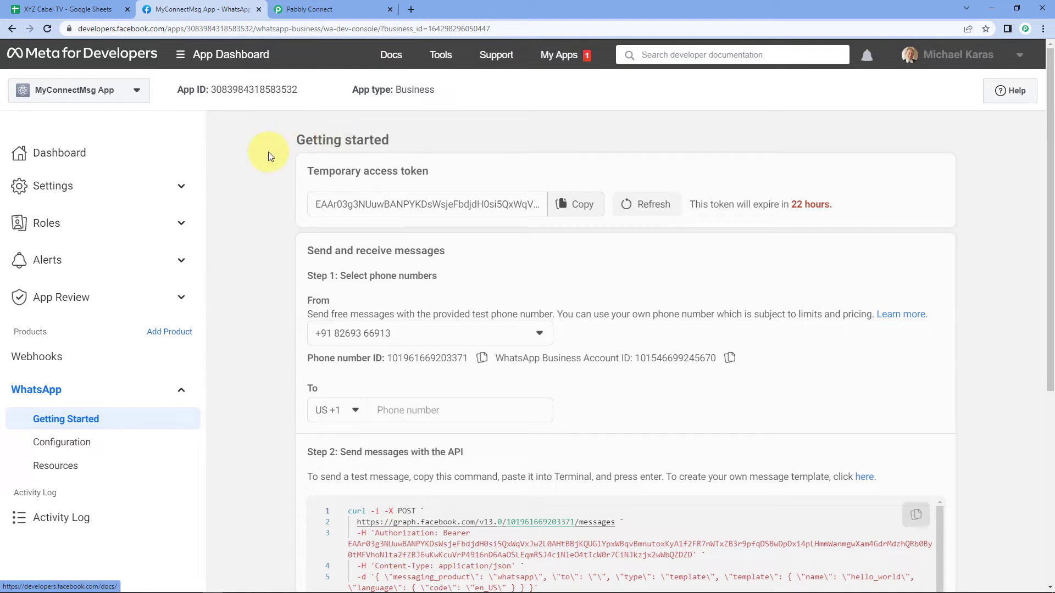
pyautogui.moveTo(301, 173); pyautogui.dragTo(457, 181)
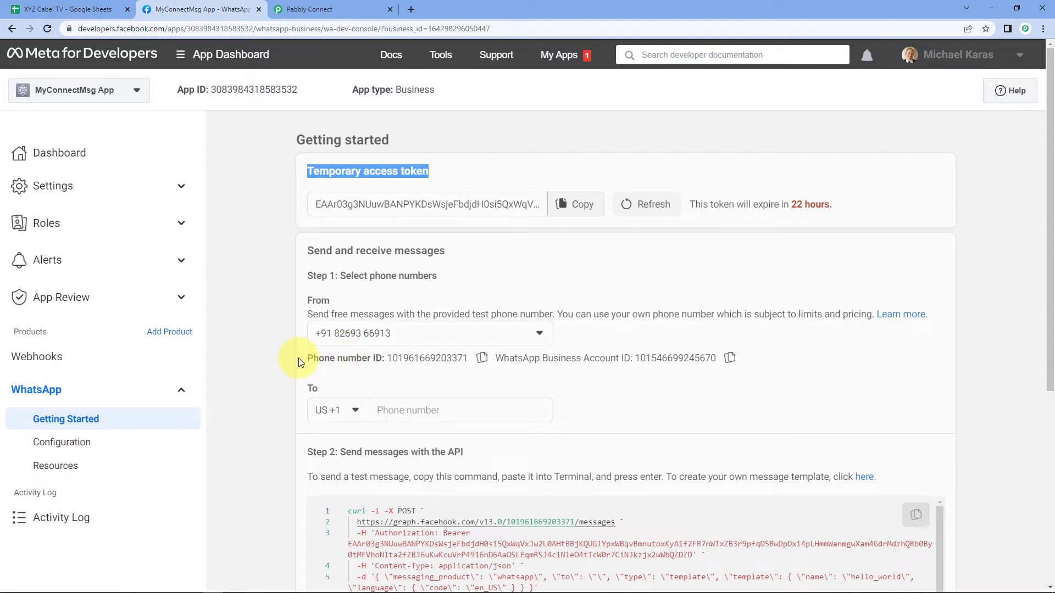
pyautogui.moveTo(306, 358); pyautogui.dragTo(393, 359)
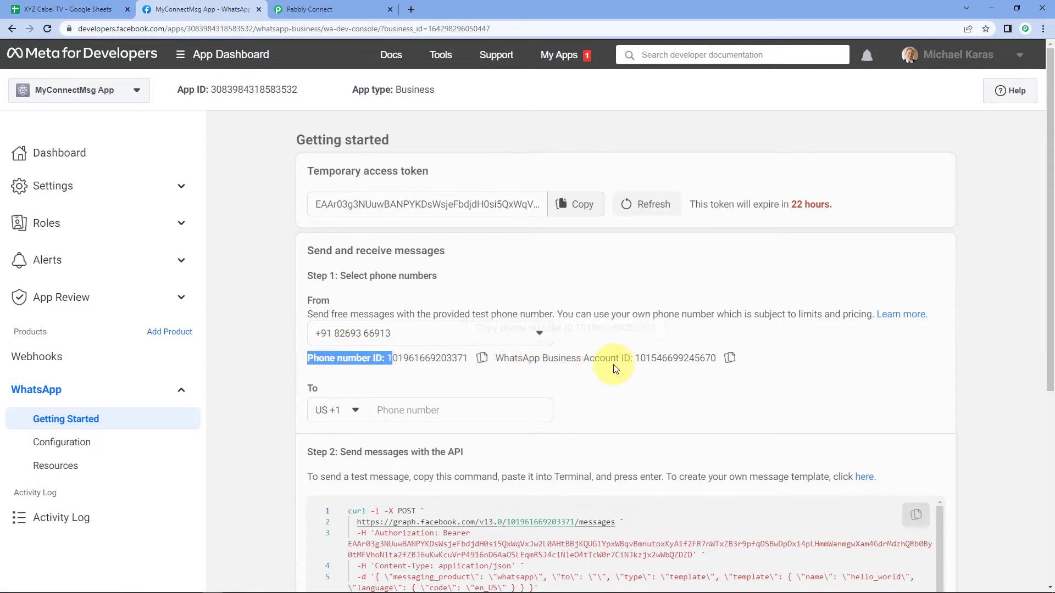
pyautogui.click(324, 10)
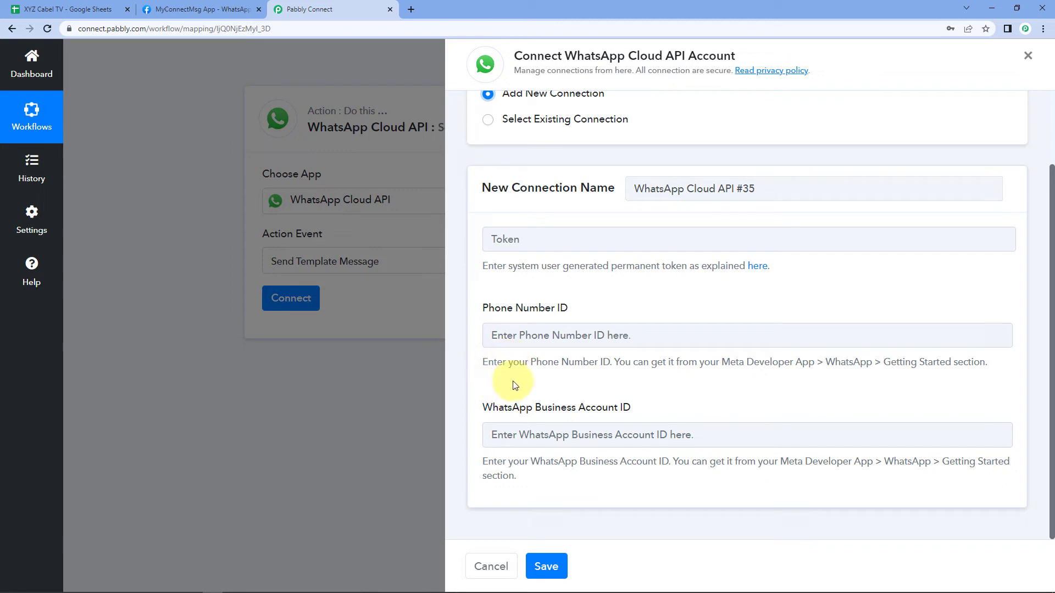
# - Copy the phone number ID from the Meta Getting Started page into the new connection's Phone Number ID
pyautogui.click(204, 9)
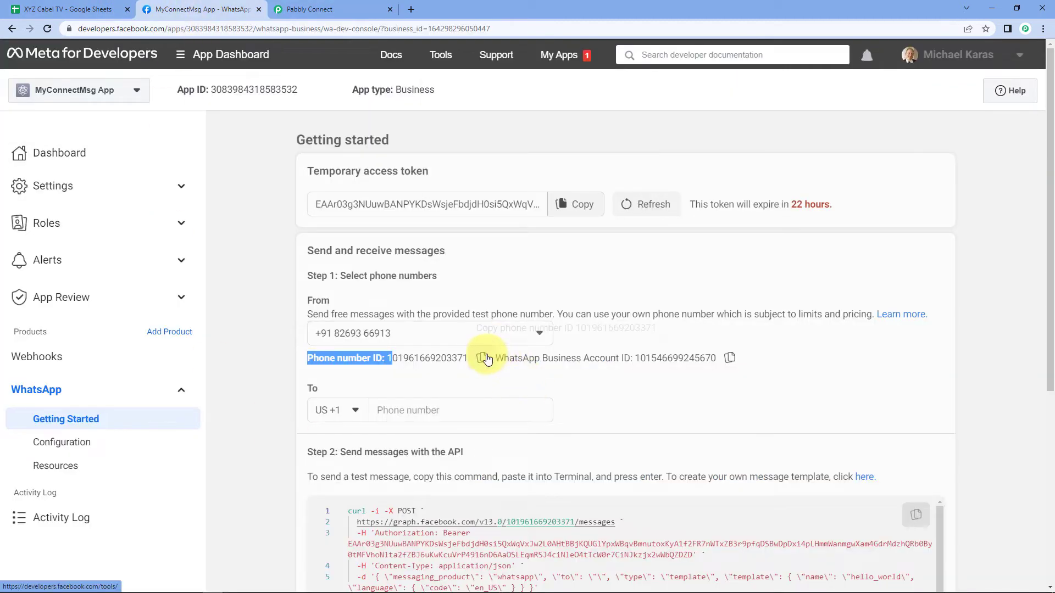
pyautogui.click(484, 358)
pyautogui.click(374, 9)
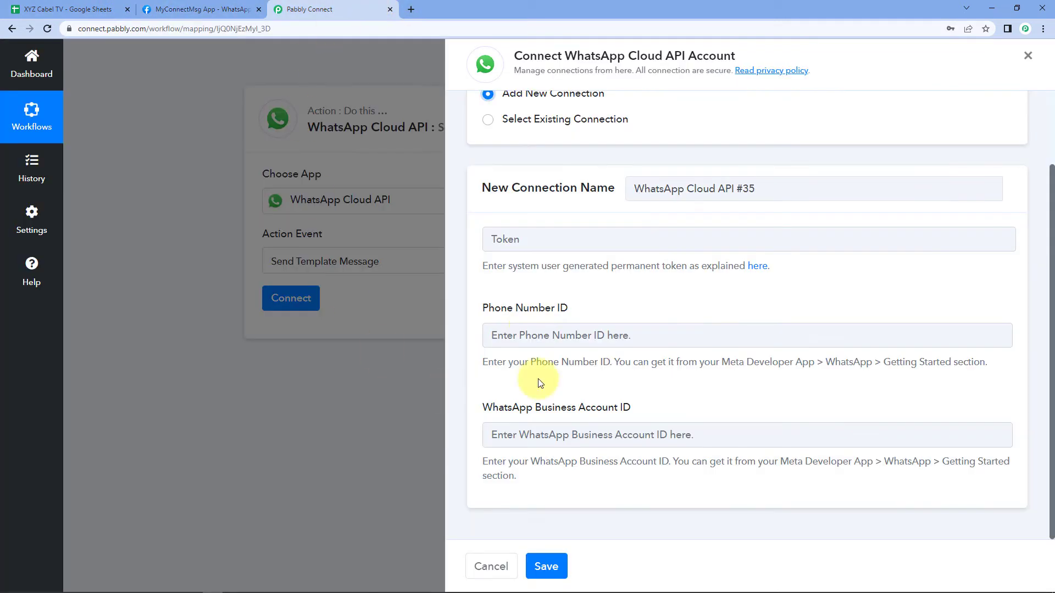
pyautogui.rightClick(526, 339)
pyautogui.click(545, 424)
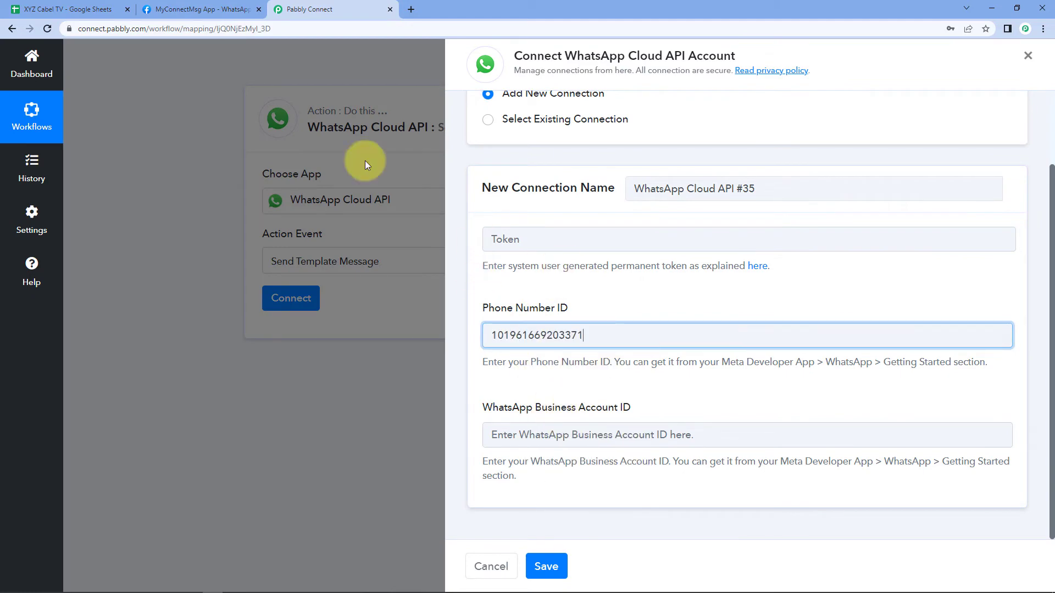
# - Copy the WhatsApp Business Account ID from the Meta page into the matching field of the new connection
pyautogui.click(233, 7)
pyautogui.click(730, 359)
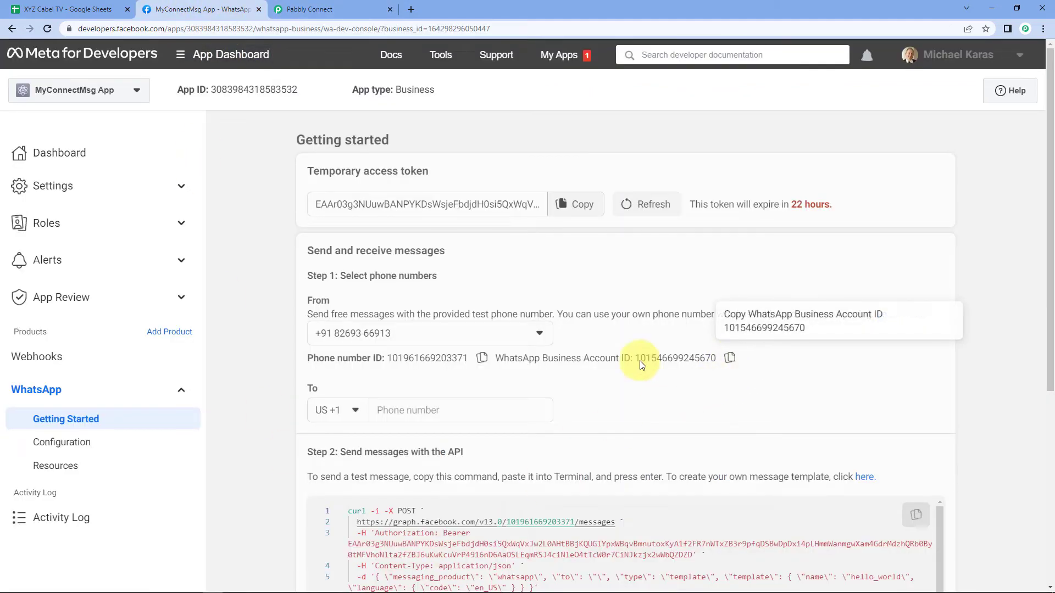
pyautogui.click(355, 4)
pyautogui.click(532, 435)
pyautogui.rightClick(531, 436)
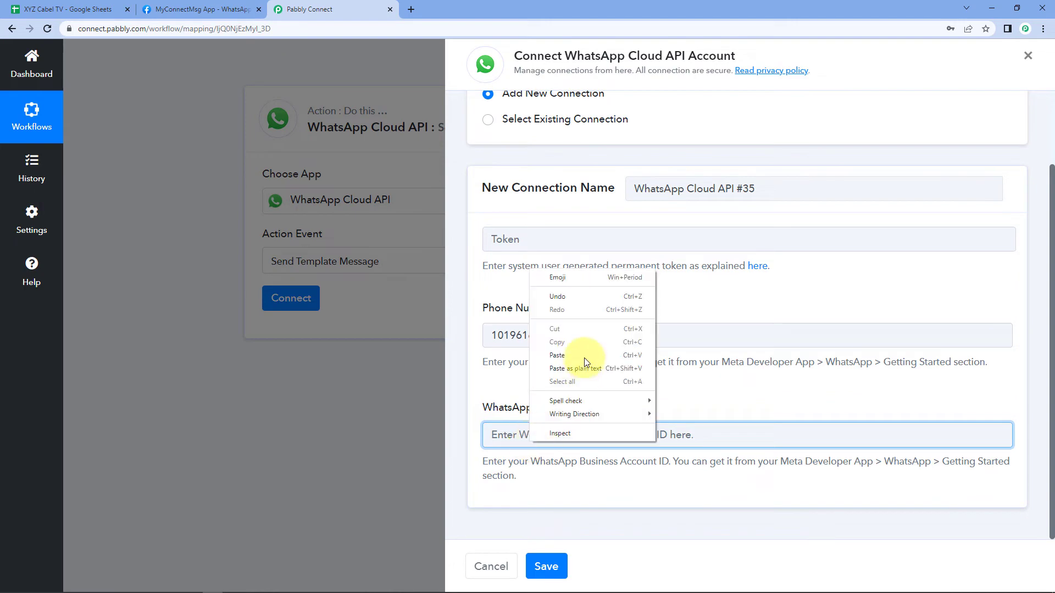
pyautogui.click(582, 356)
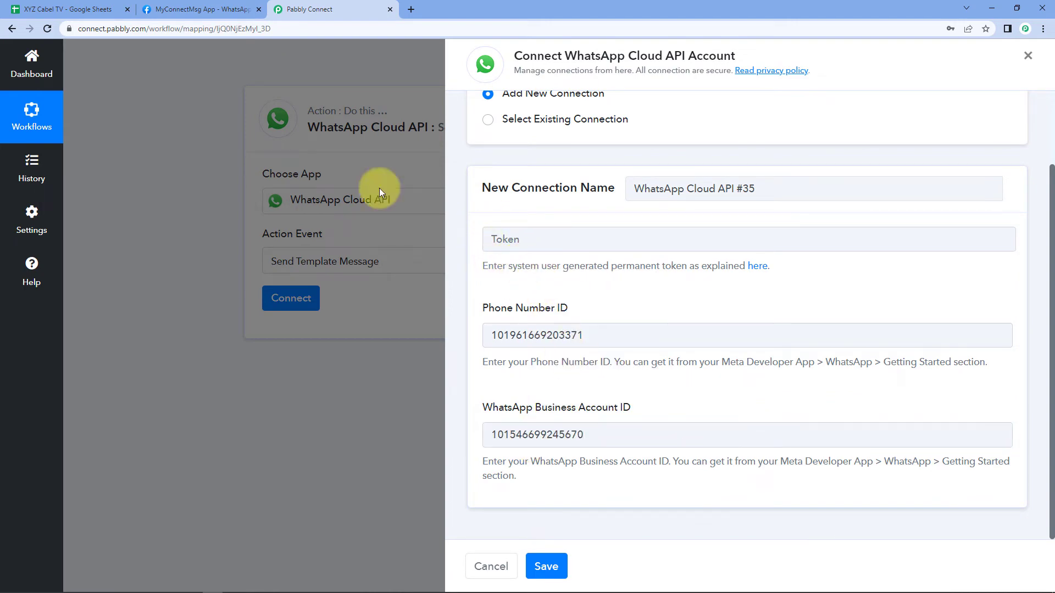
# - Check Meta's temporary access token section and review the Pabbly forum's WhatsApp Cloud API guide on generating a permanent token
pyautogui.click(198, 9)
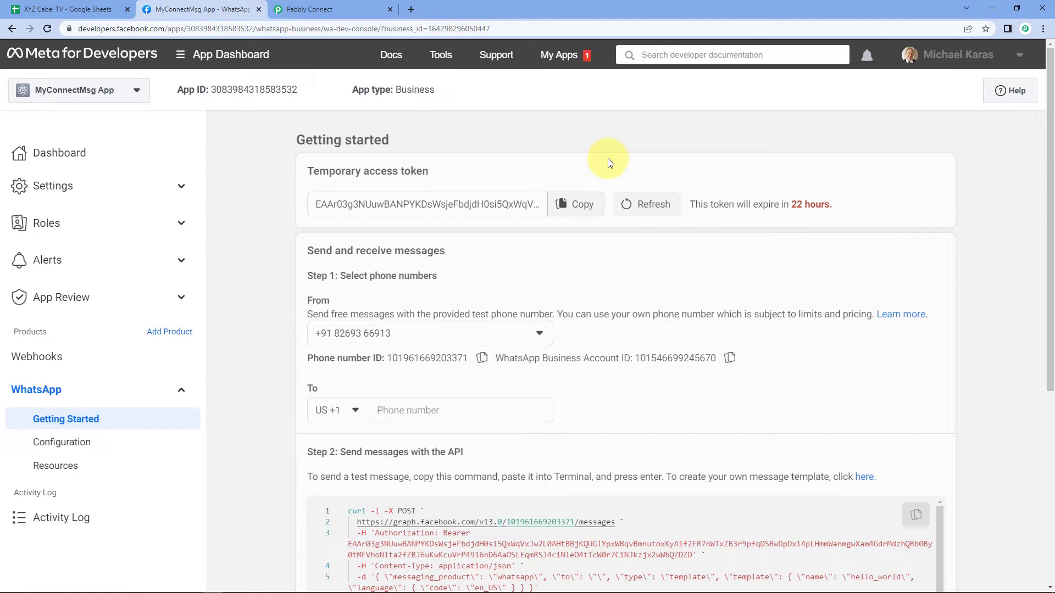
pyautogui.click(297, 10)
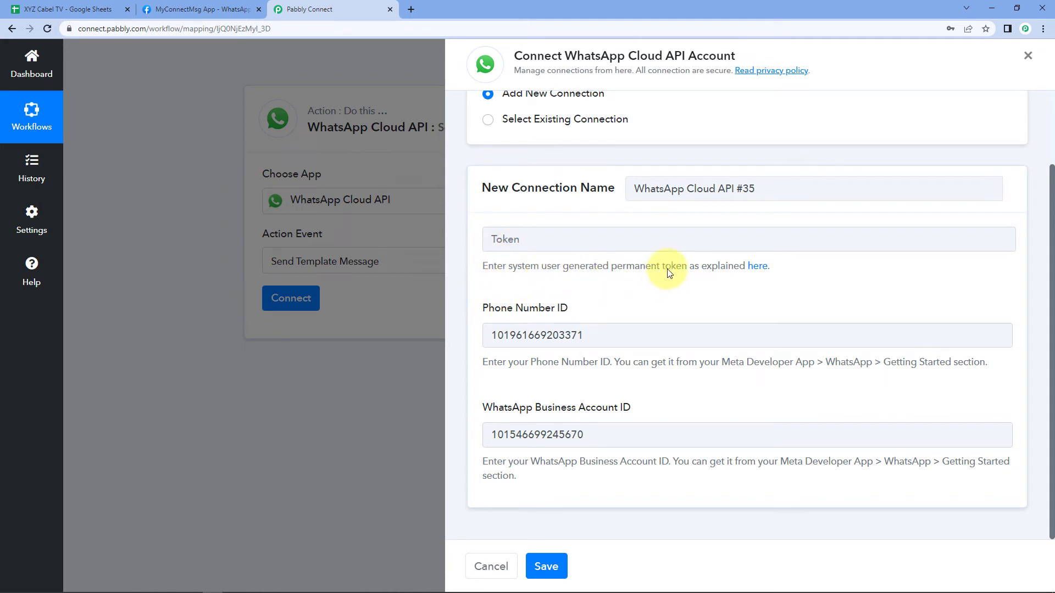
pyautogui.click(757, 268)
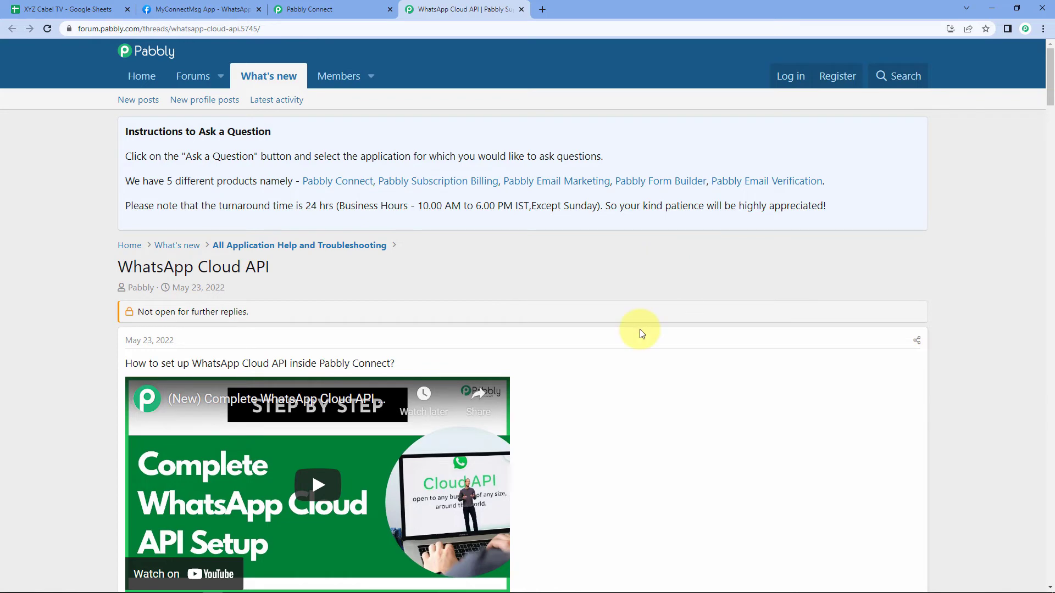
pyautogui.scroll(-4, 639, 329)
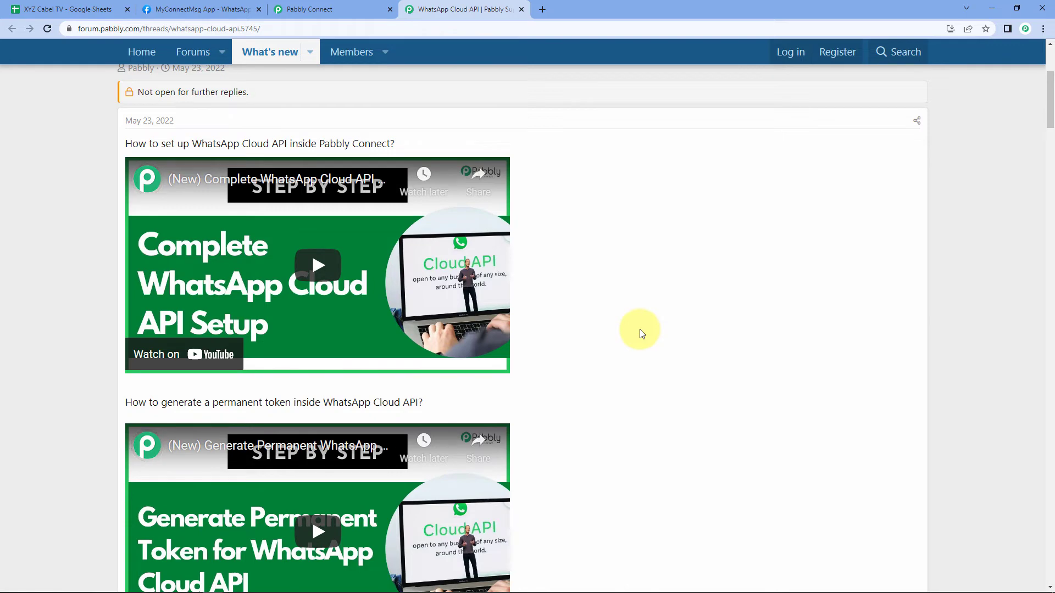
pyautogui.scroll(-3, 641, 333)
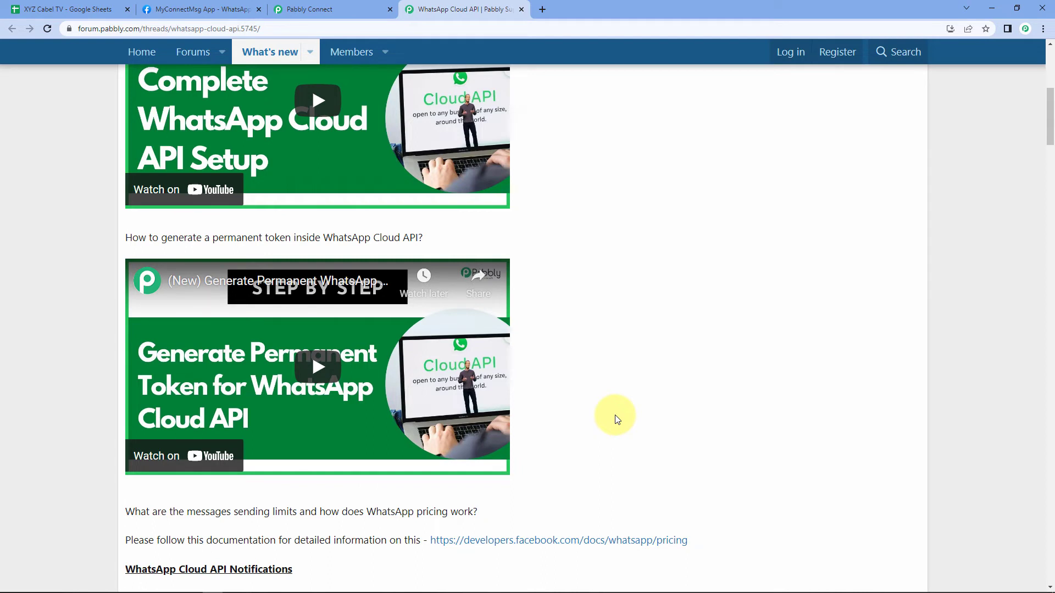
pyautogui.click(346, 9)
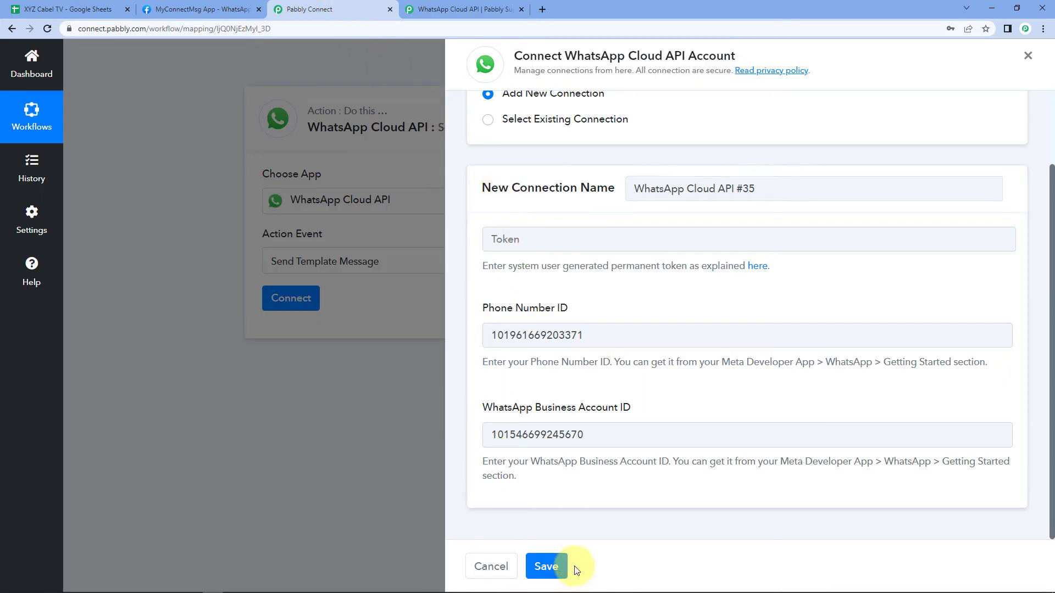
# - Switch to the existing connection WhatsApp Cloud API #34 and save it for the Send Template Message action
pyautogui.click(490, 125)
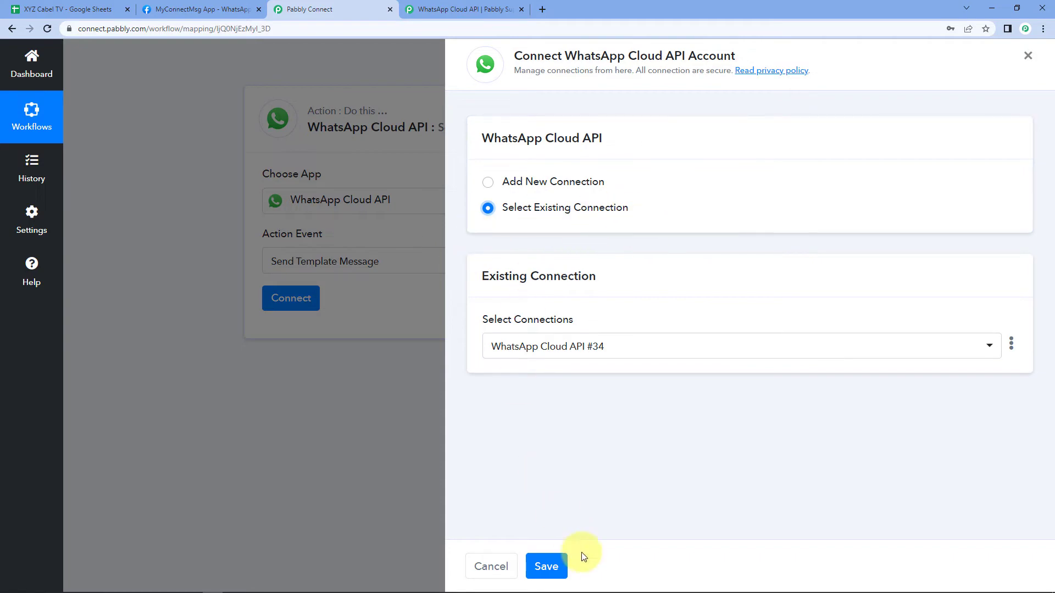
pyautogui.click(546, 567)
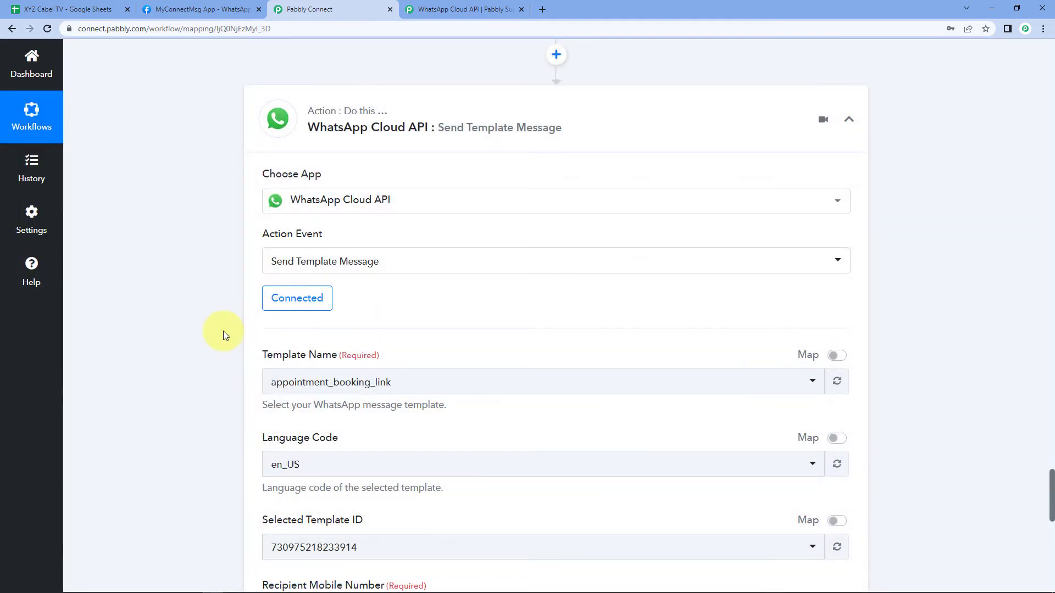
pyautogui.scroll(1, 223, 333)
pyautogui.scroll(-4, 223, 335)
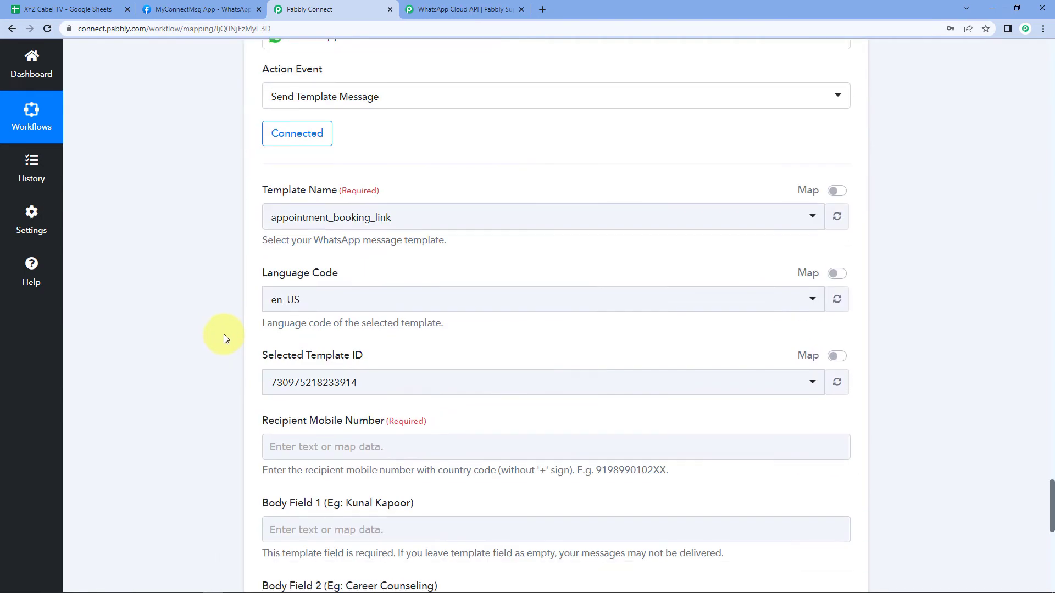
# - Open WhatsApp Manager's message templates from the Meta app's Getting Started page and look through the existing templates
pyautogui.scroll(-1, 380, 164)
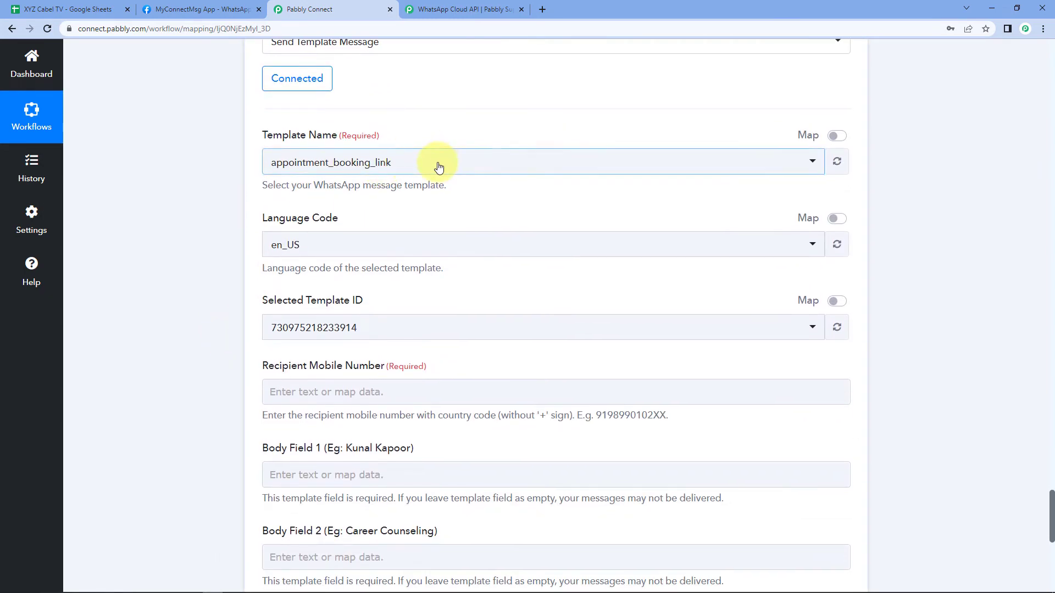
pyautogui.click(438, 164)
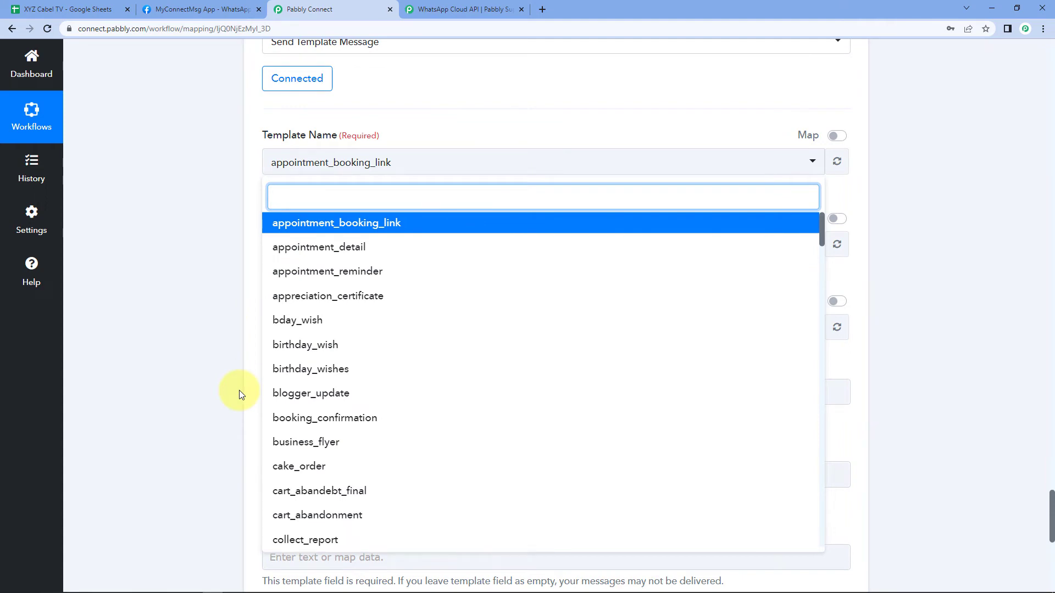
pyautogui.click(214, 11)
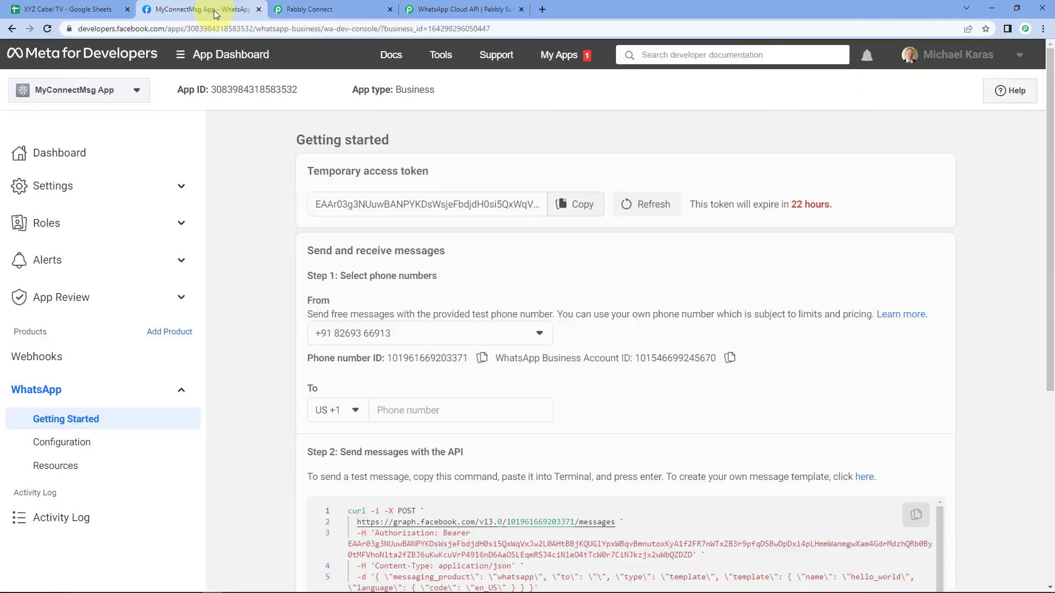
pyautogui.scroll(-5, 265, 218)
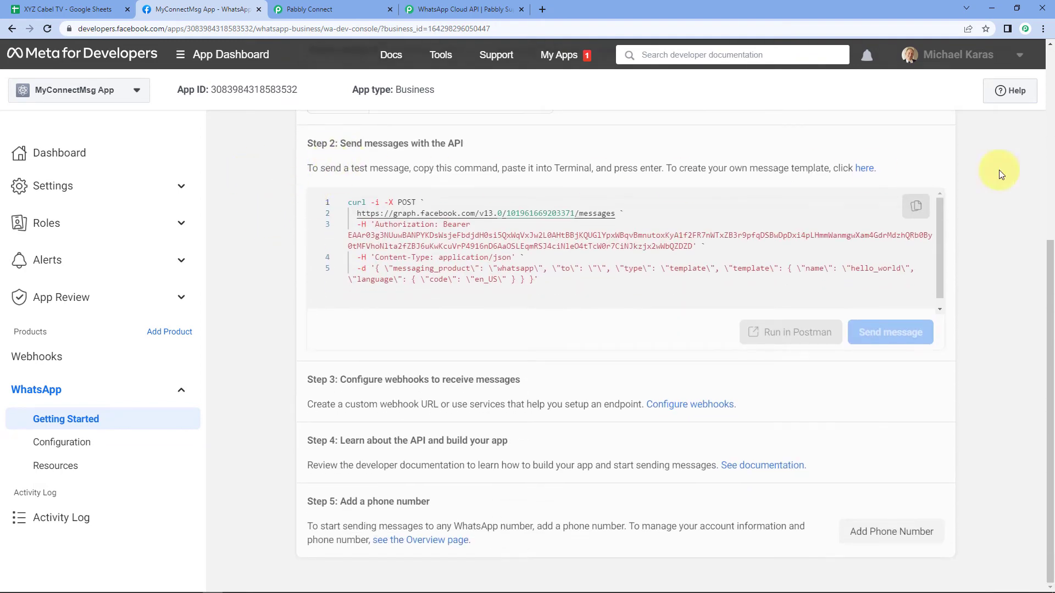
pyautogui.click(865, 170)
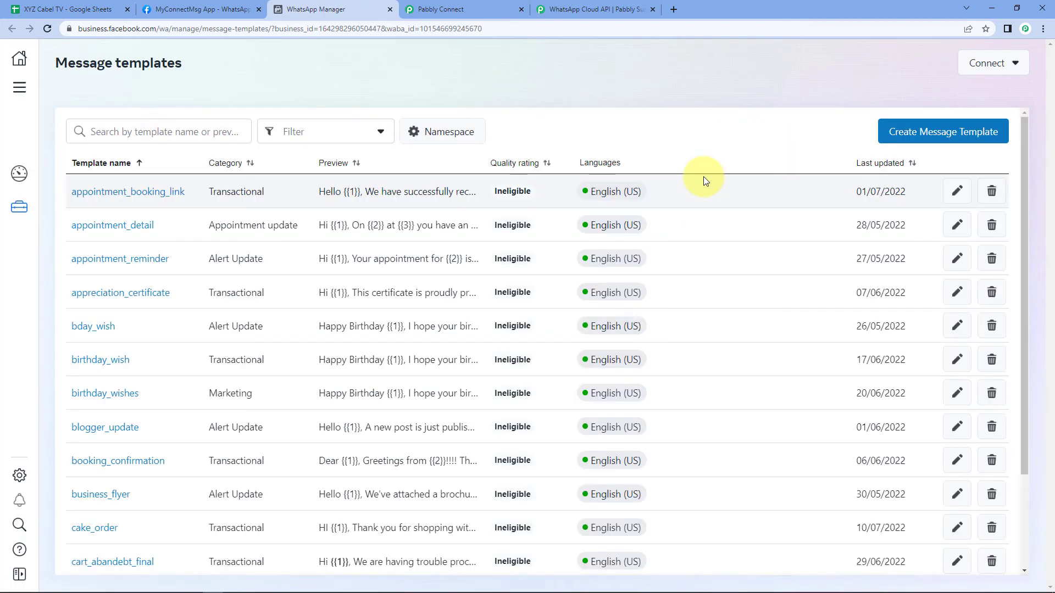
pyautogui.scroll(-3, 522, 134)
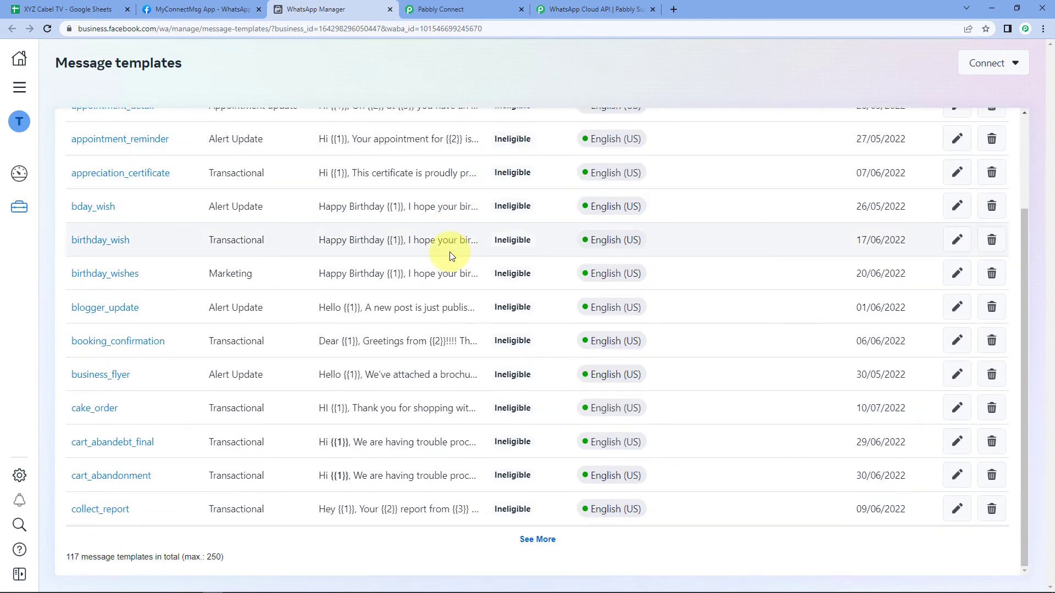
pyautogui.scroll(-6, 449, 252)
pyautogui.scroll(3, 484, 252)
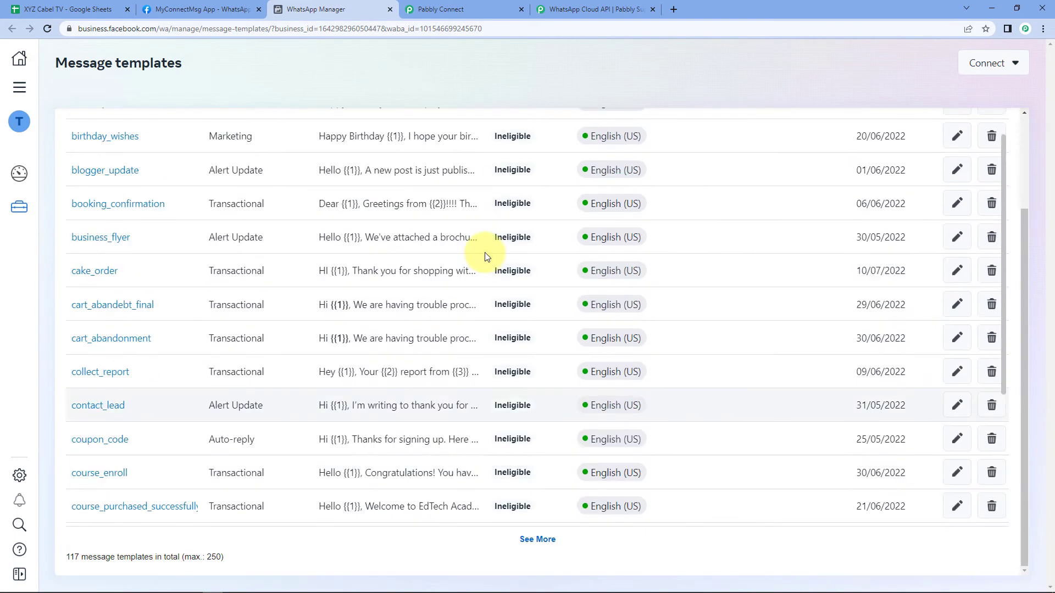
pyautogui.scroll(3, 485, 253)
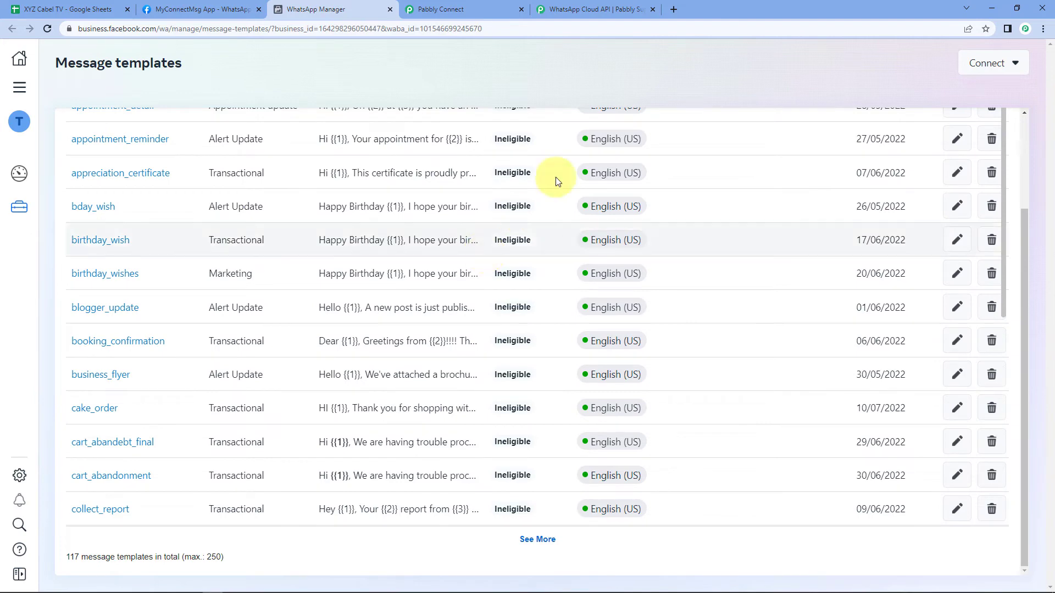
pyautogui.scroll(1, 1026, 204)
pyautogui.scroll(2, 1025, 200)
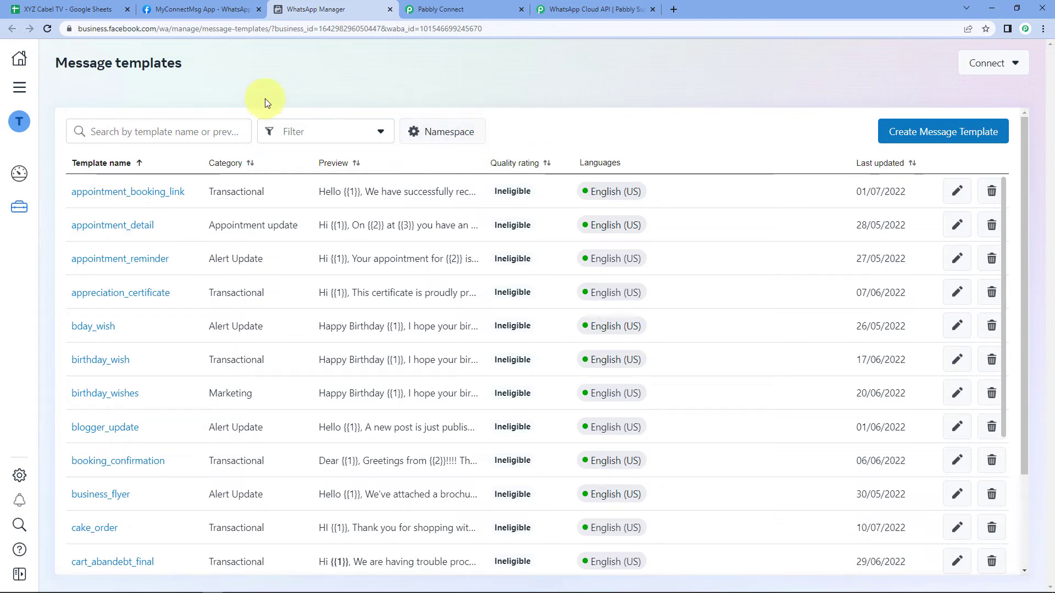
# - Search the message templates for "sub" and open the subscription_expire template
pyautogui.click(158, 134)
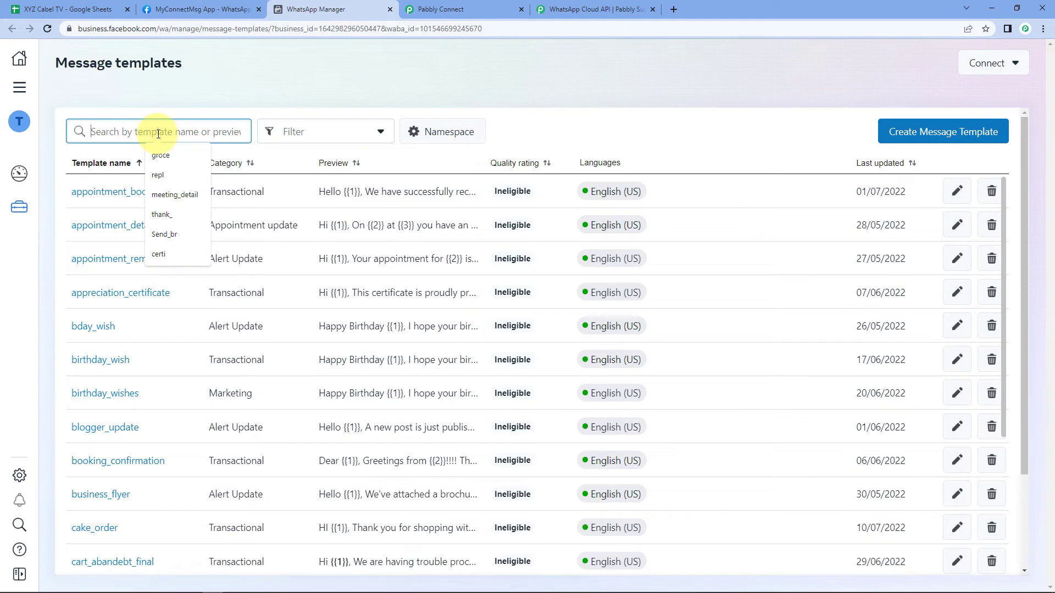
pyautogui.write('sub')
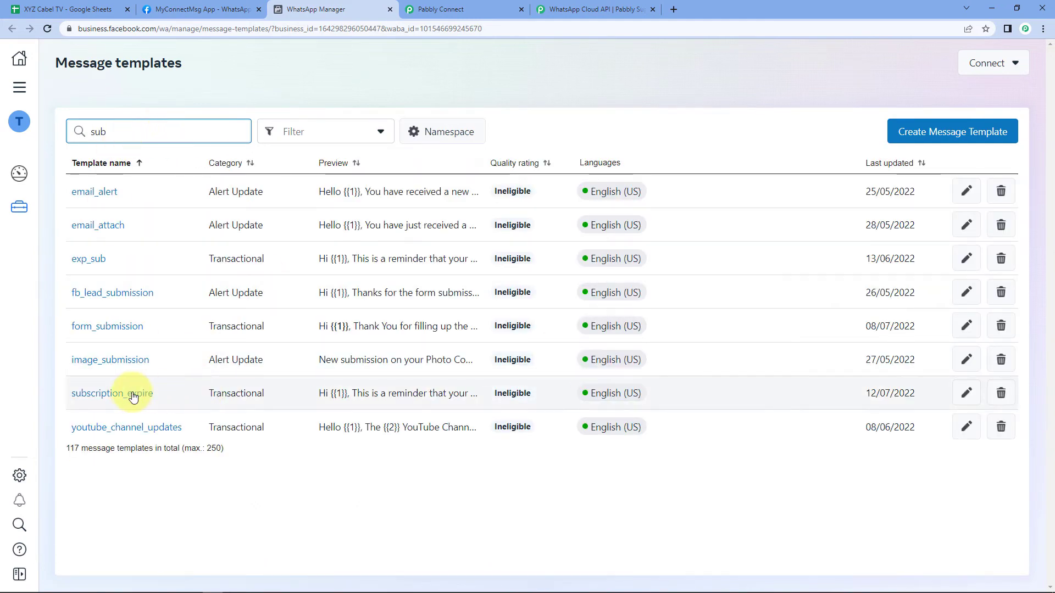
pyautogui.click(132, 394)
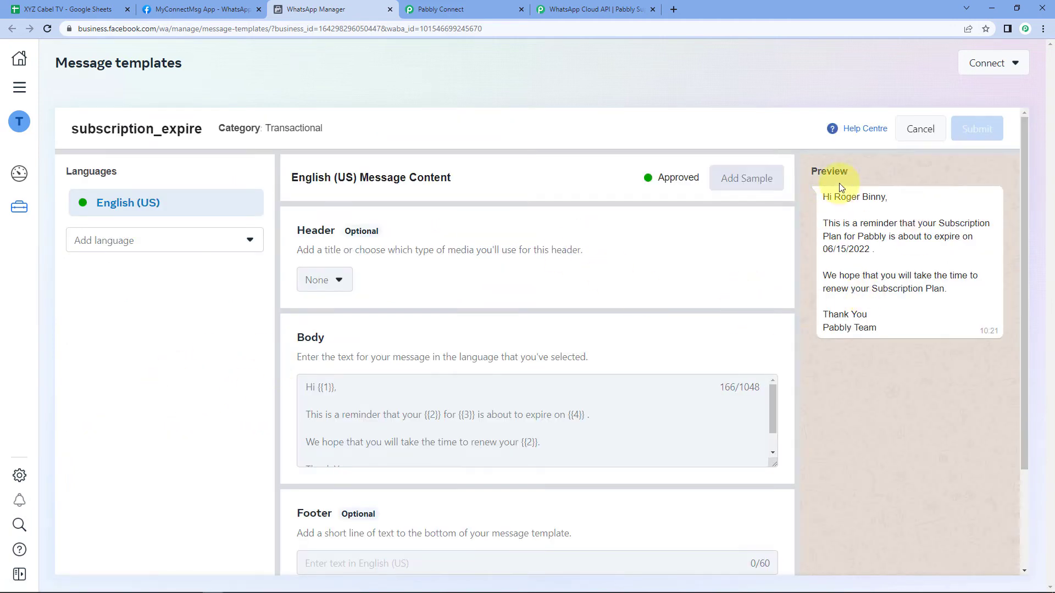
# - Read the subscription_expire message preview and compare its greeting name with the {{1}} variable in the body
pyautogui.moveTo(824, 194); pyautogui.dragTo(890, 329)
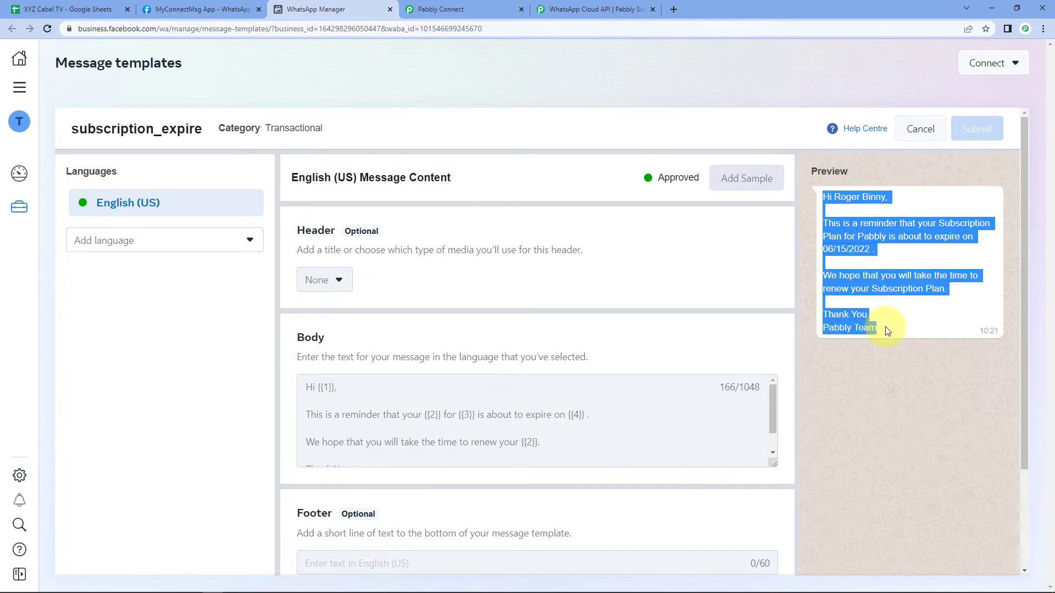
pyautogui.click(807, 258)
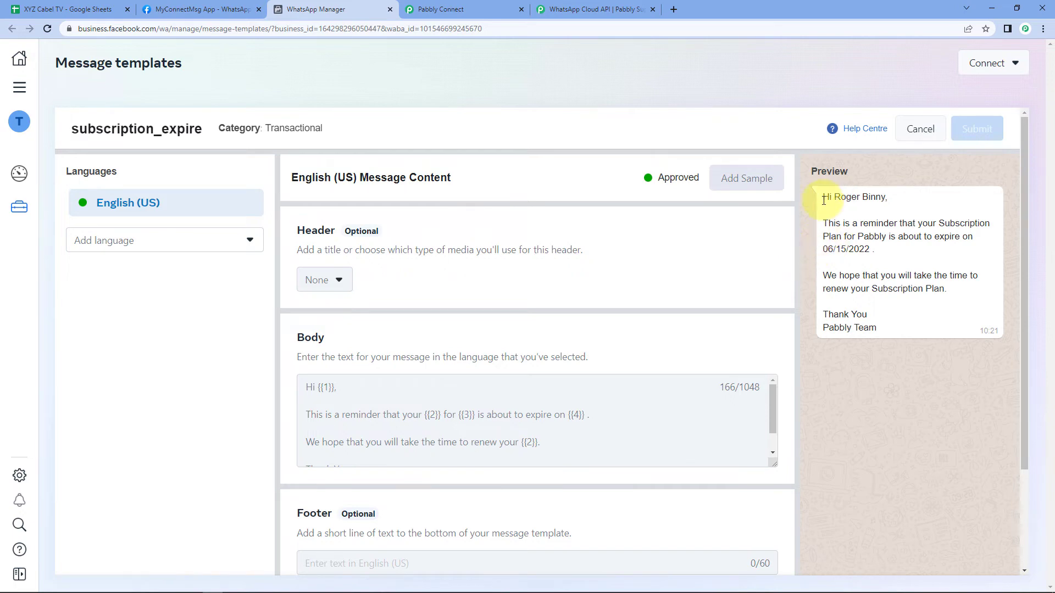
pyautogui.moveTo(834, 197); pyautogui.dragTo(885, 197)
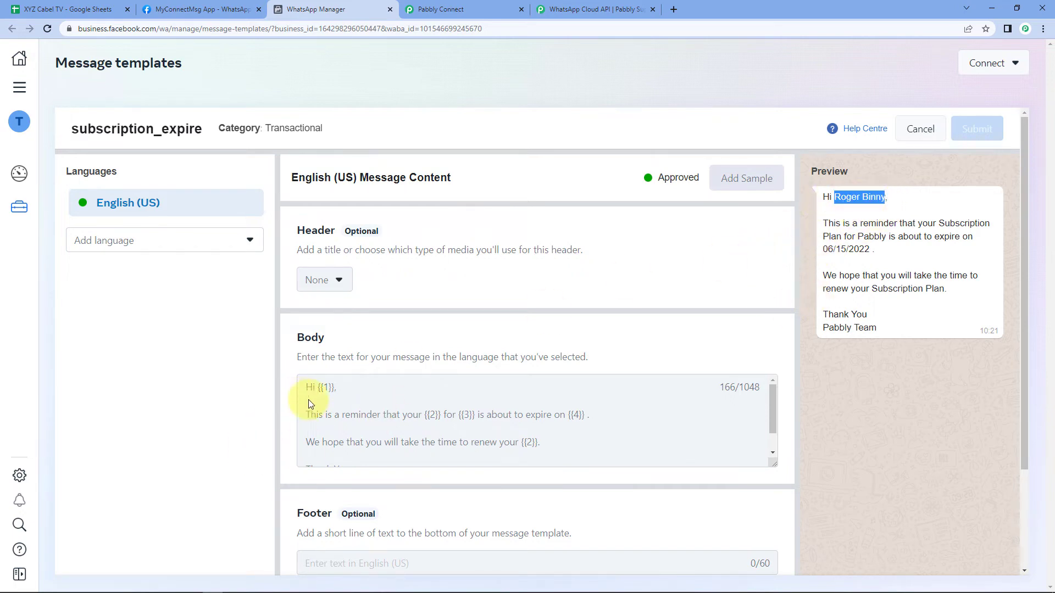
pyautogui.moveTo(317, 388); pyautogui.dragTo(326, 389)
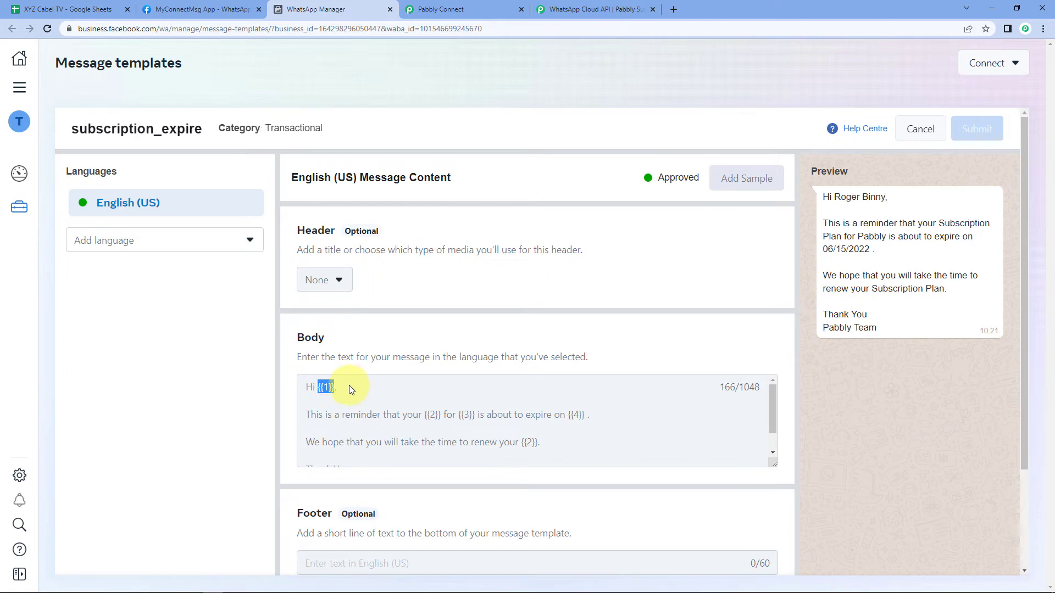
pyautogui.click(445, 347)
# - Examine variables {{2}} to {{5}} in the template body, including the repeated use of {{2}}
pyautogui.scroll(-2, 418, 348)
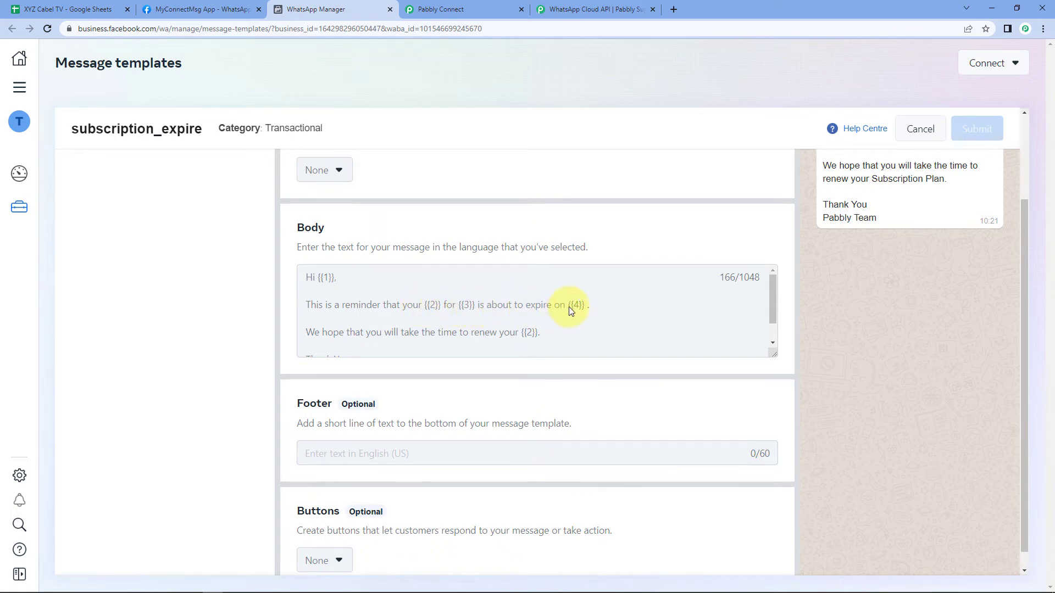
pyautogui.moveTo(570, 311); pyautogui.dragTo(585, 310)
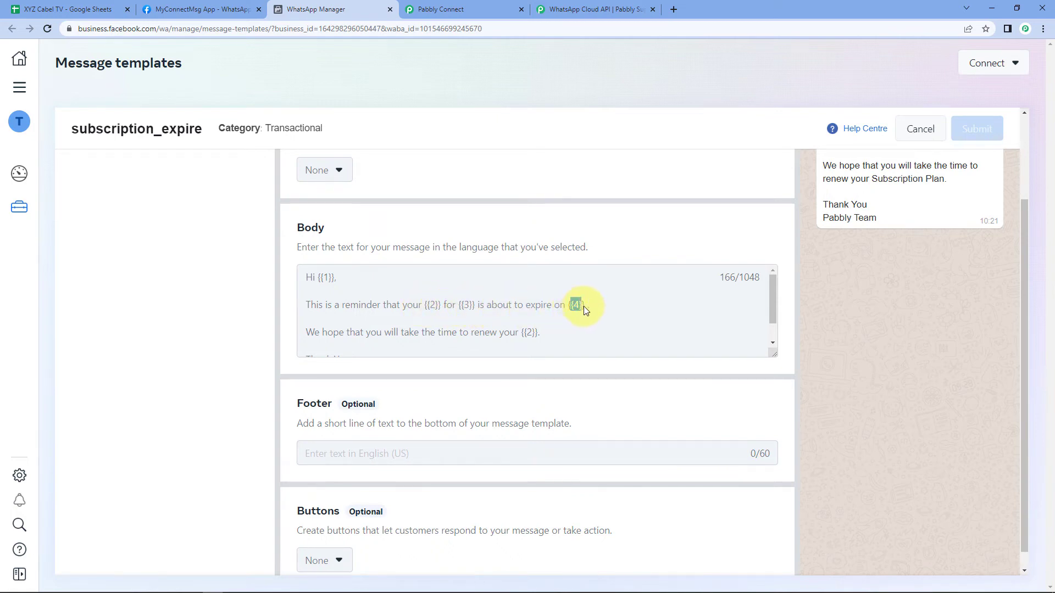
pyautogui.click(438, 305)
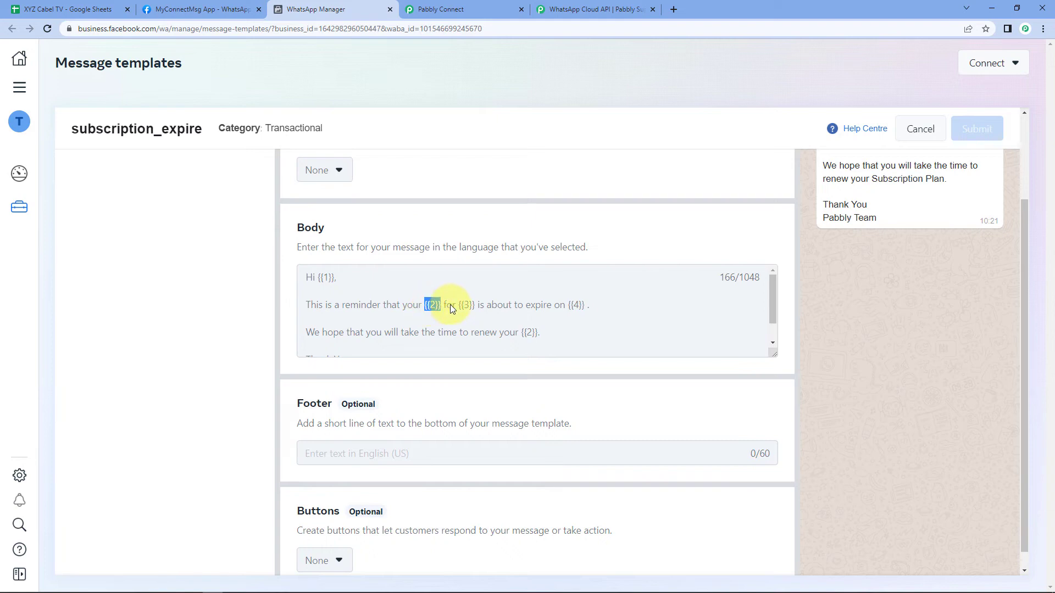
pyautogui.moveTo(460, 305); pyautogui.dragTo(469, 308)
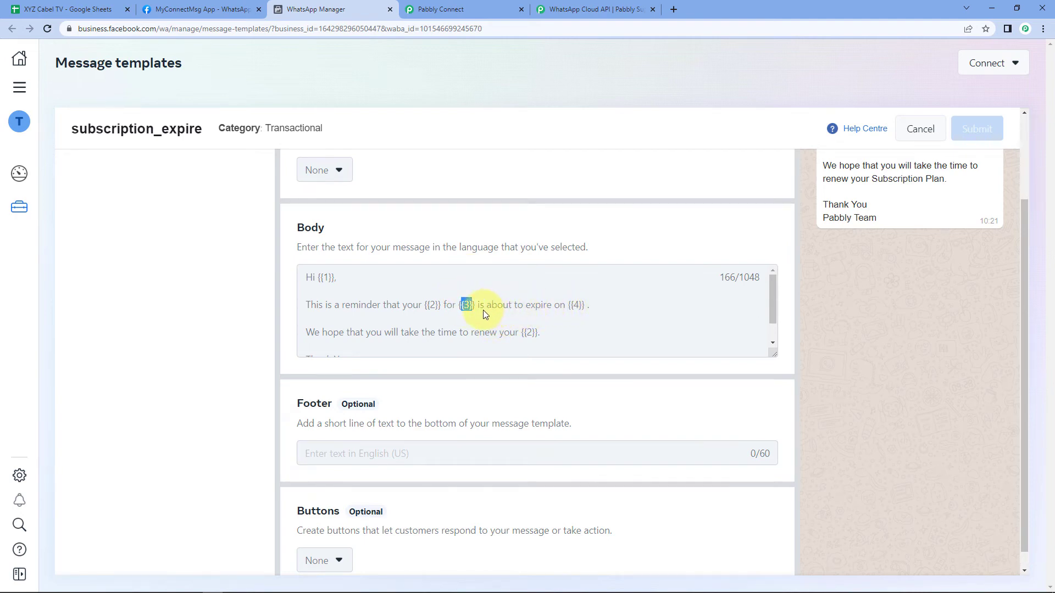
pyautogui.moveTo(571, 305); pyautogui.dragTo(582, 307)
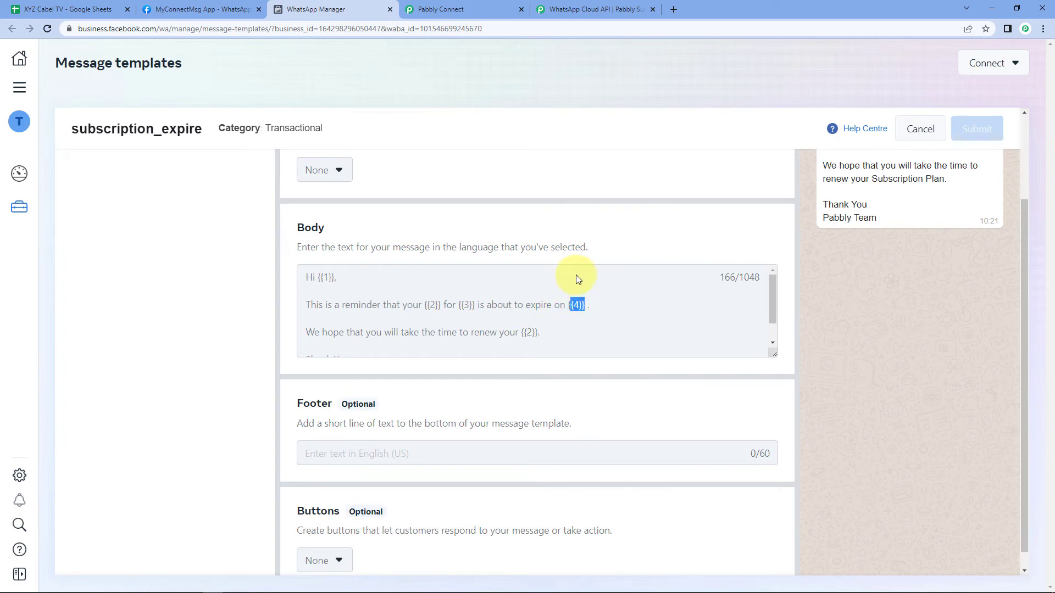
pyautogui.scroll(-1, 576, 274)
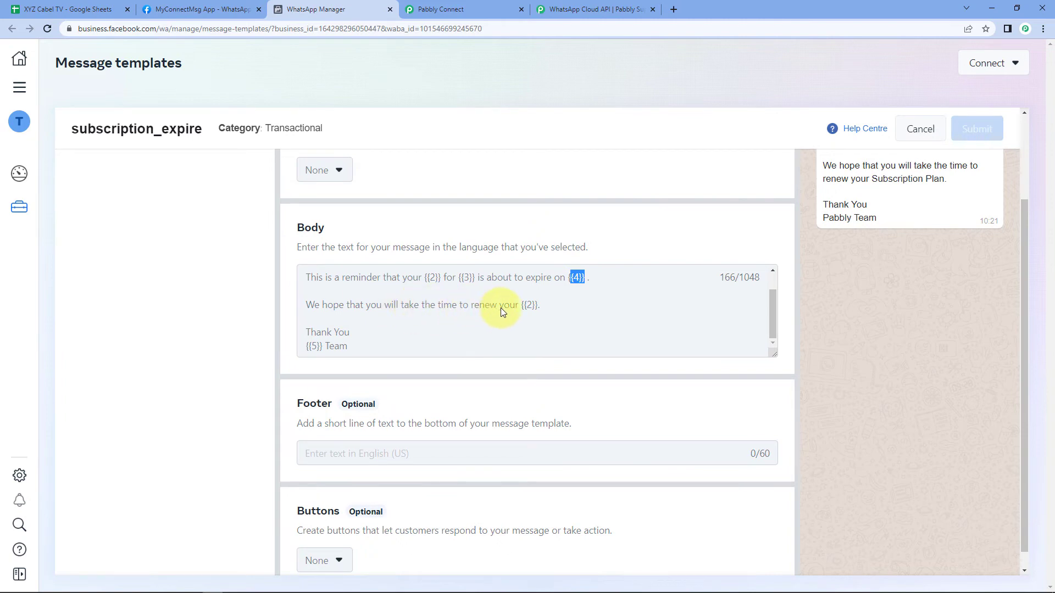
pyautogui.moveTo(524, 305); pyautogui.dragTo(535, 306)
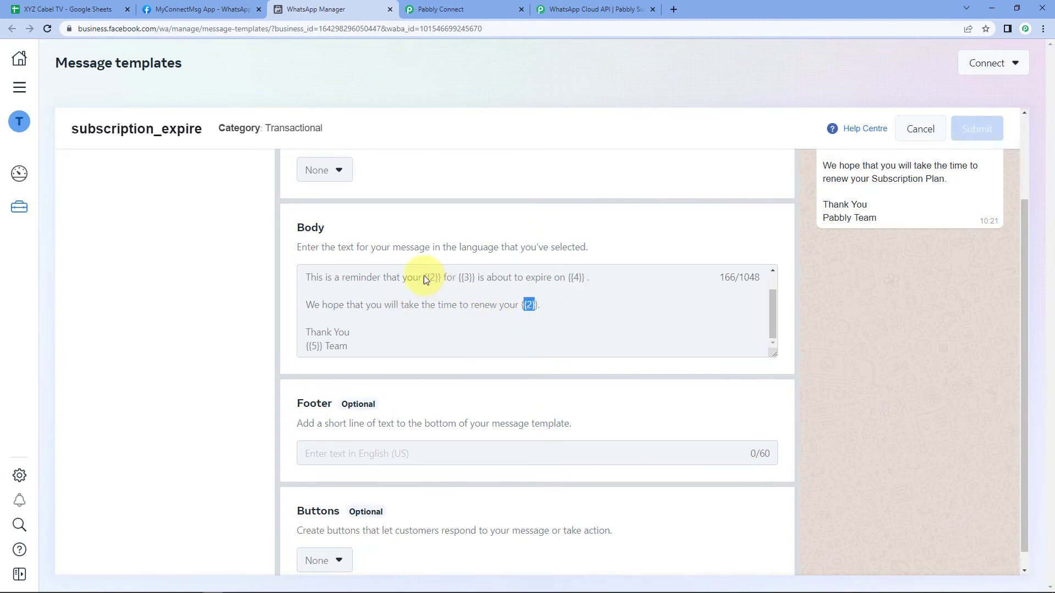
pyautogui.moveTo(425, 276); pyautogui.dragTo(436, 275)
pyautogui.click(433, 303)
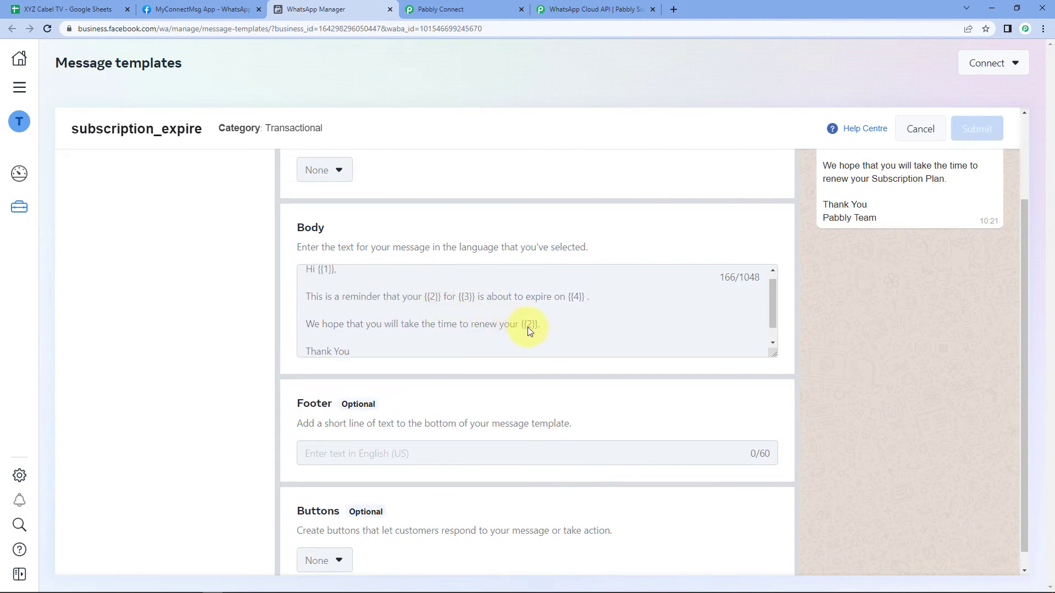
pyautogui.moveTo(524, 325); pyautogui.dragTo(533, 326)
pyautogui.scroll(-1, 375, 315)
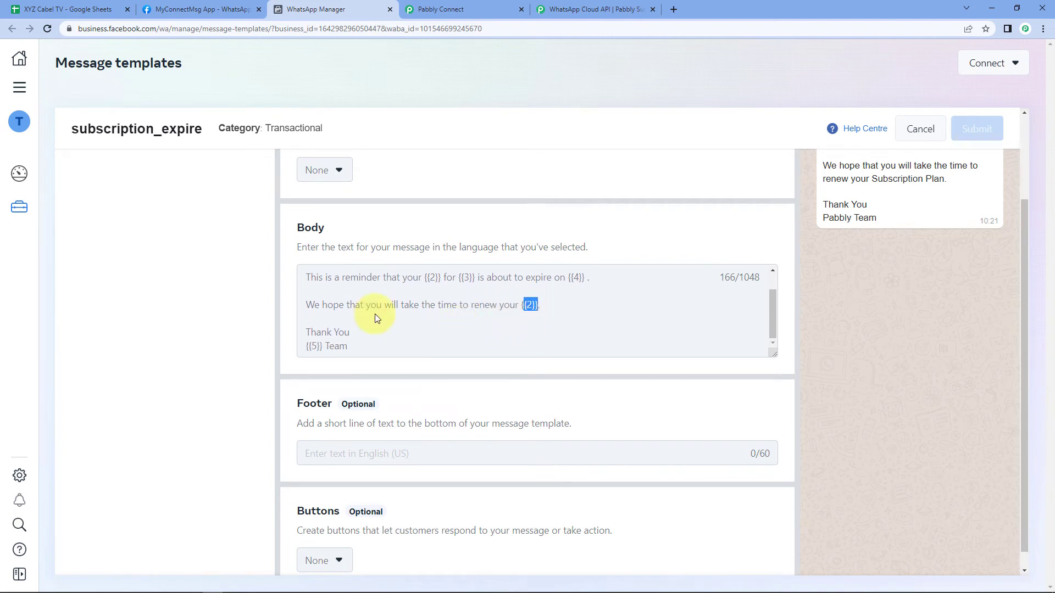
pyautogui.click(320, 344)
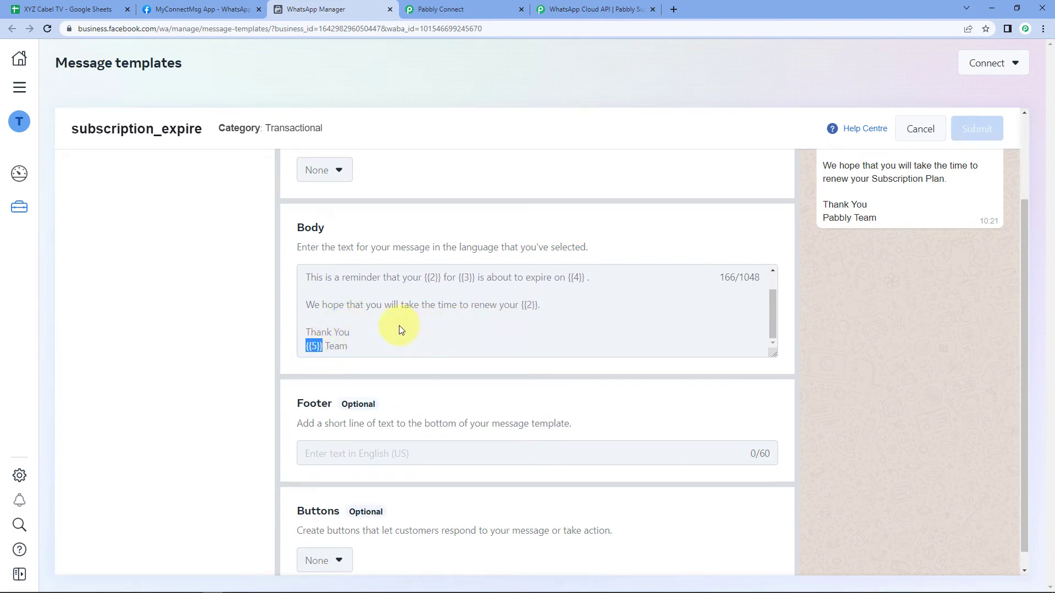
# - Check the subscriber columns in the XYZ Cabel TV sheet and return to the subscription_expire template in WhatsApp Manager
pyautogui.click(66, 10)
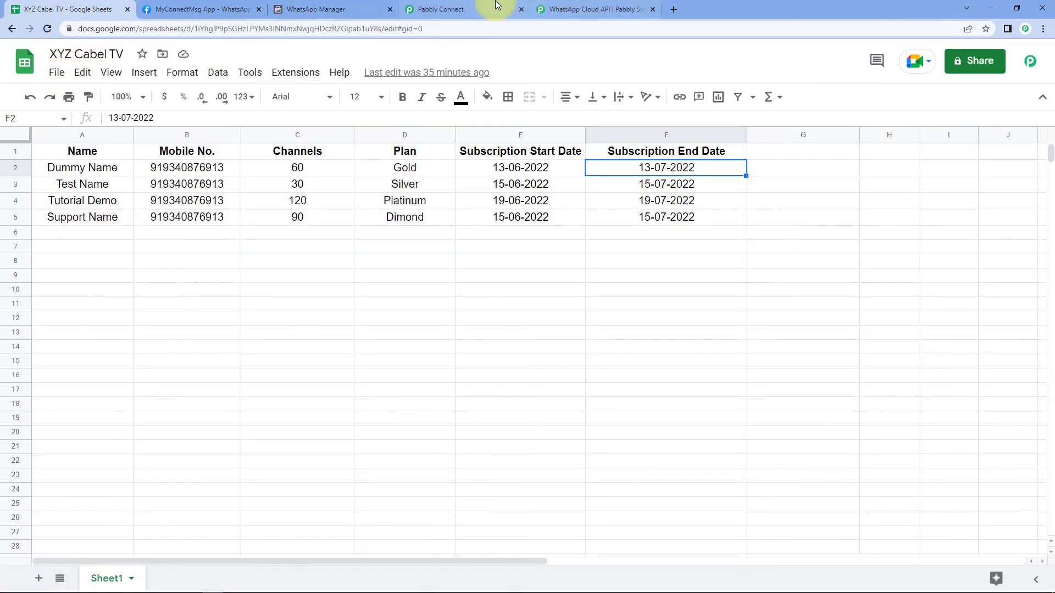
pyautogui.click(462, 9)
pyautogui.click(336, 9)
pyautogui.scroll(2, 247, 192)
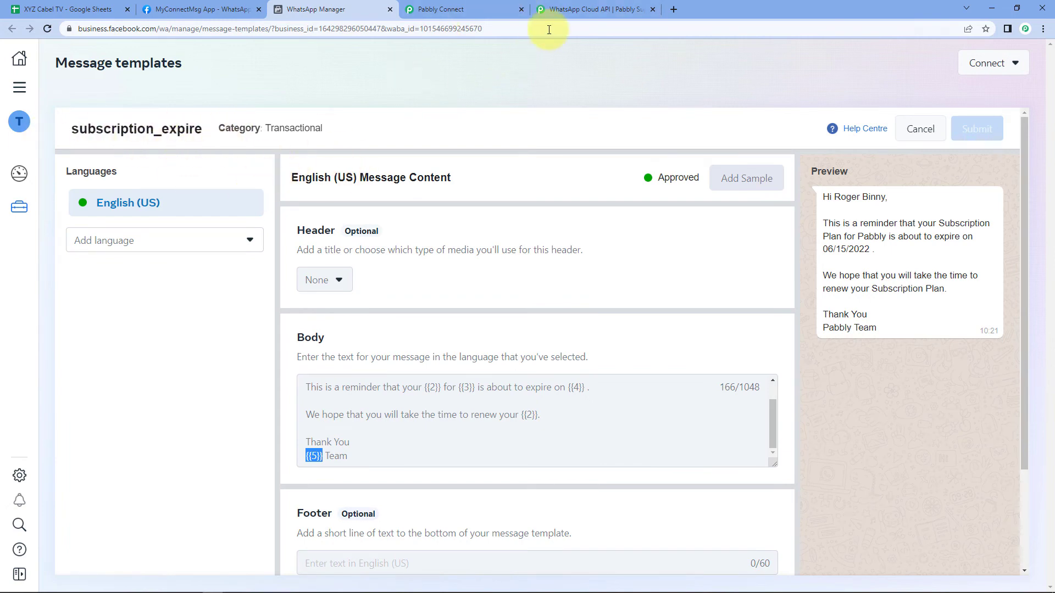
# - In Pabbly Connect, set the Send Template Message action's Template Name to subscription_expire
pyautogui.click(461, 7)
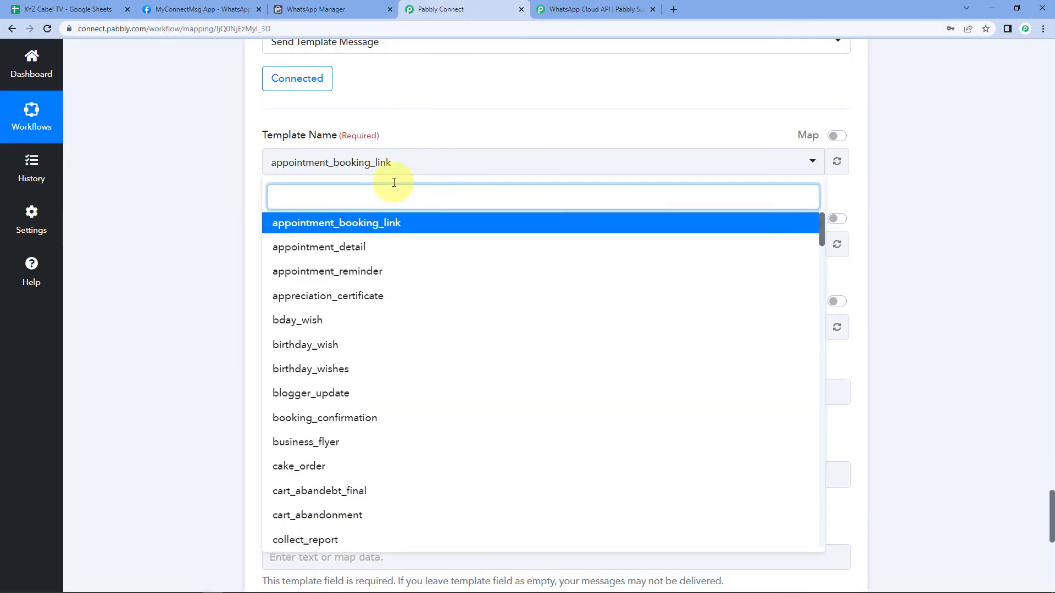
pyautogui.write('sub')
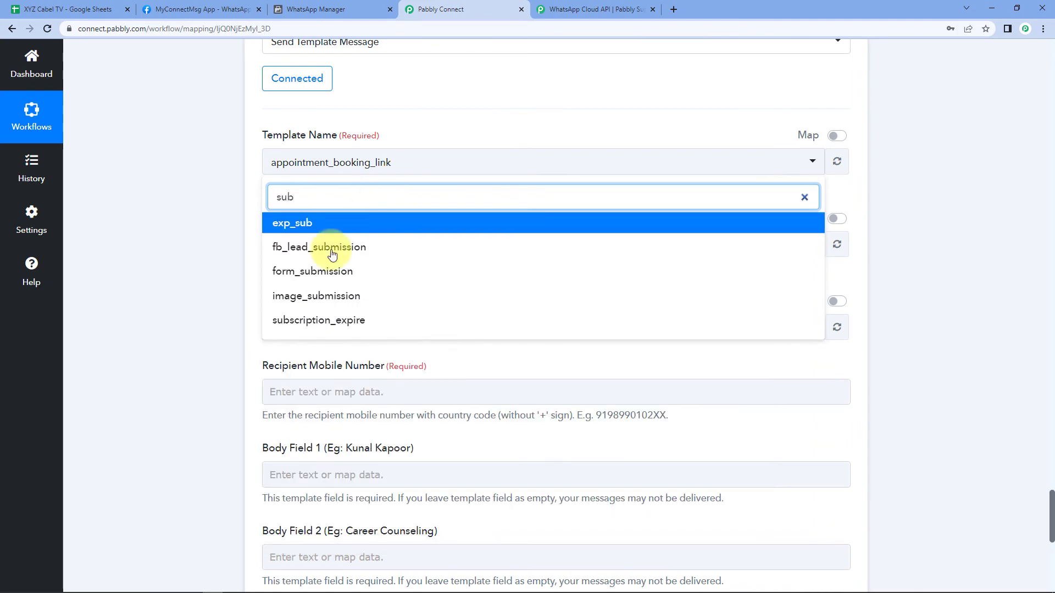
pyautogui.click(340, 323)
# - Reread the subscription_expire preview in WhatsApp Manager and return to the Pabbly Connect workflow
pyautogui.click(316, 9)
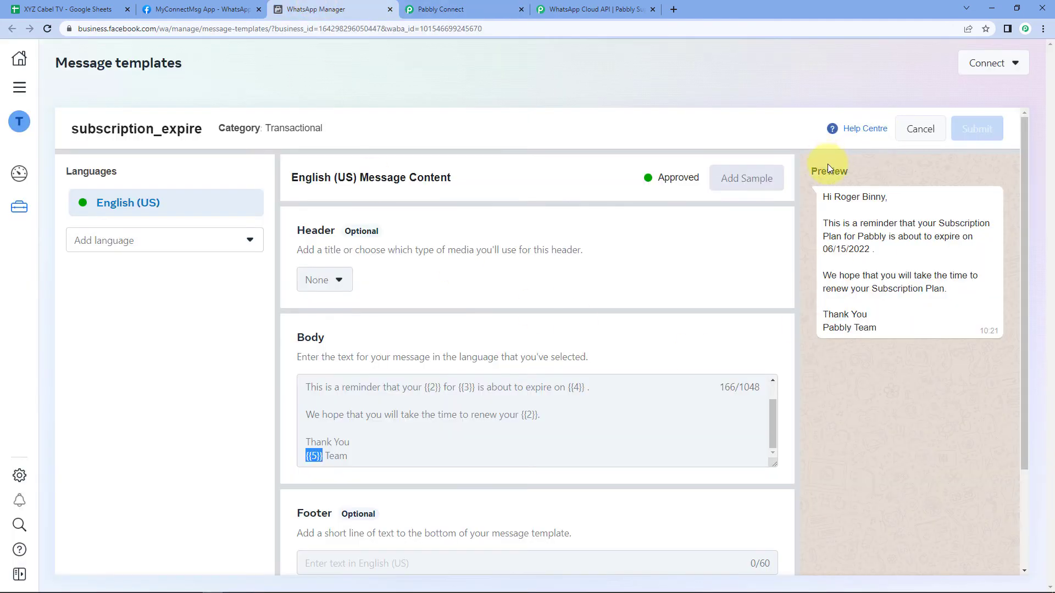
pyautogui.moveTo(823, 196); pyautogui.dragTo(896, 213)
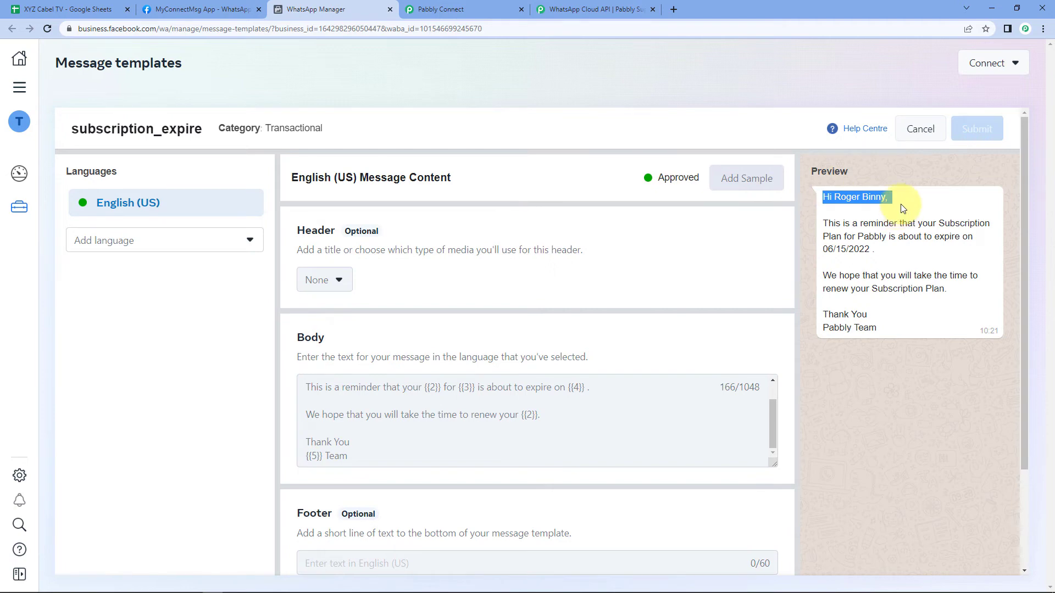
pyautogui.click(901, 208)
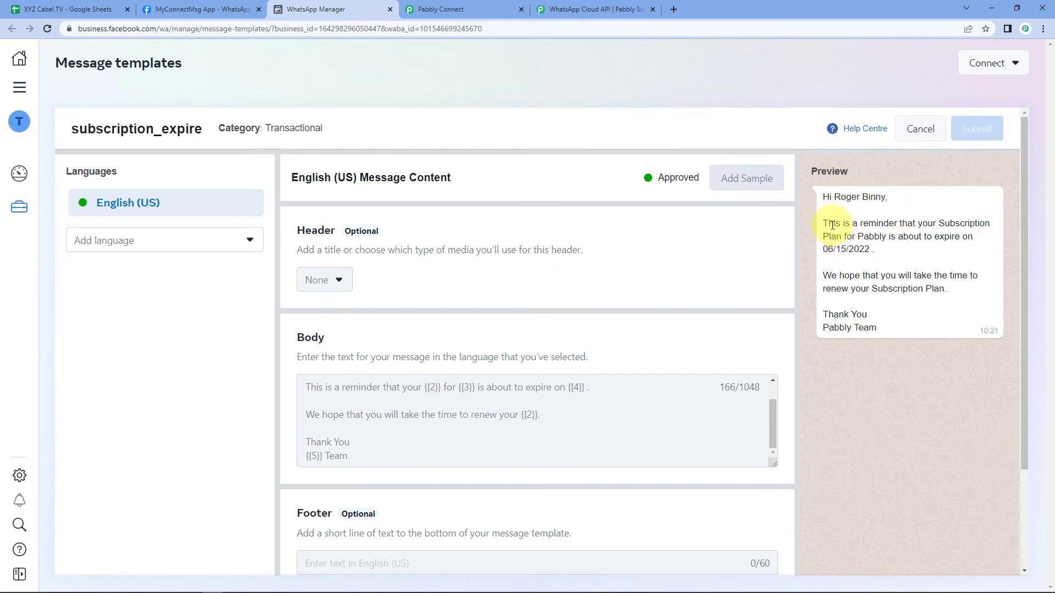
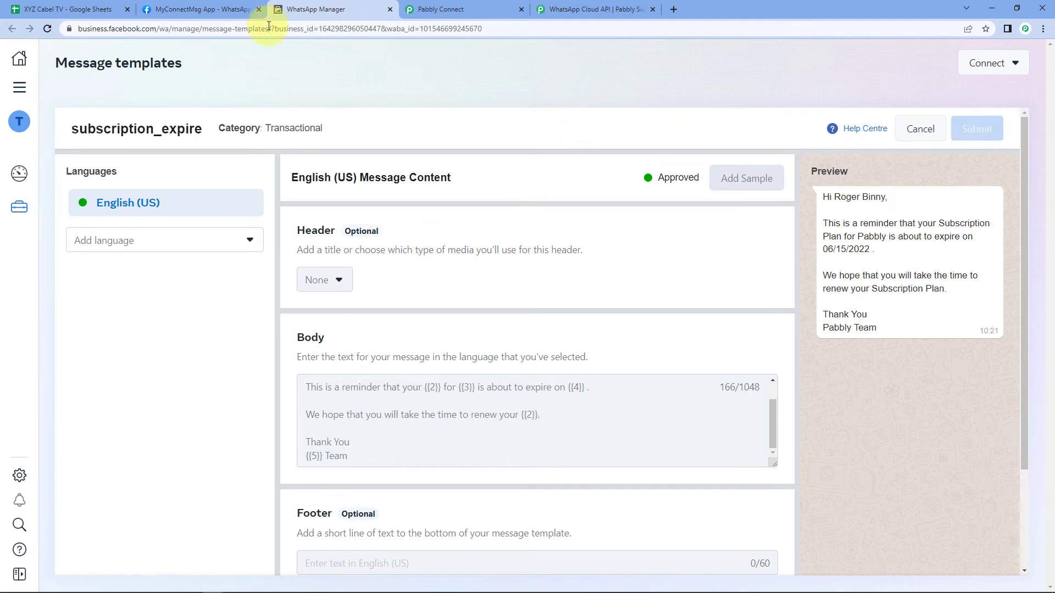
pyautogui.click(439, 10)
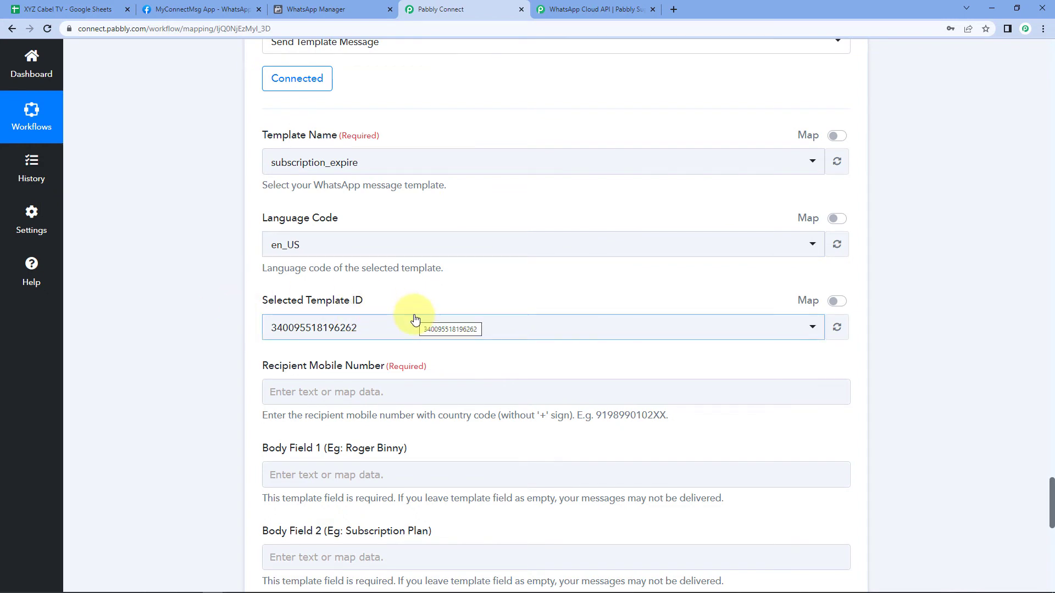
# - Check the Recipient Mobile Number field against the Mobile No. column in the XYZ Cabel TV sheet and return to Pabbly Connect
pyautogui.scroll(-1, 412, 273)
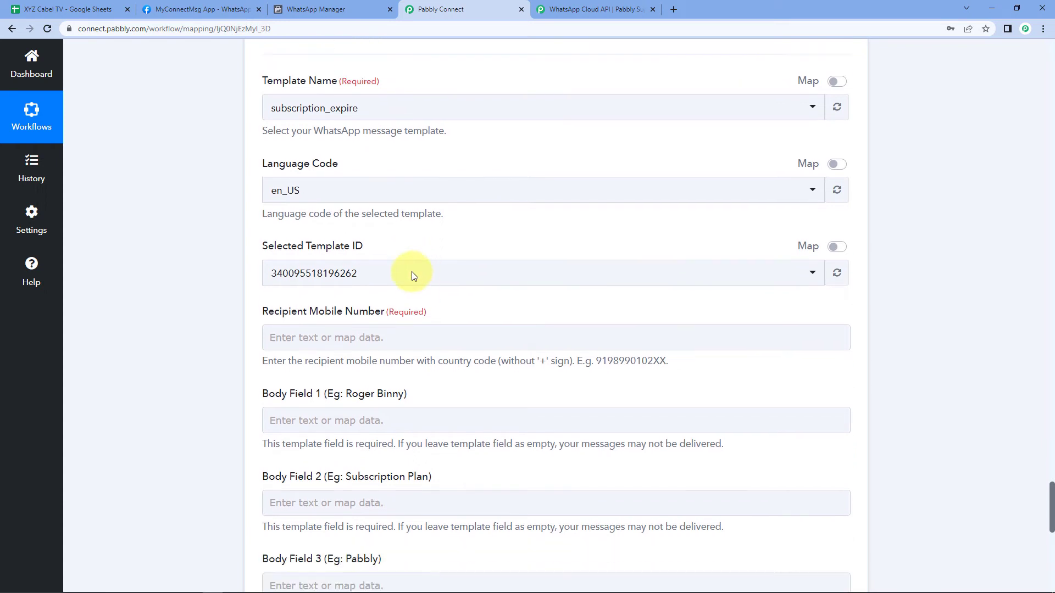
pyautogui.scroll(-2, 211, 223)
pyautogui.click(264, 216)
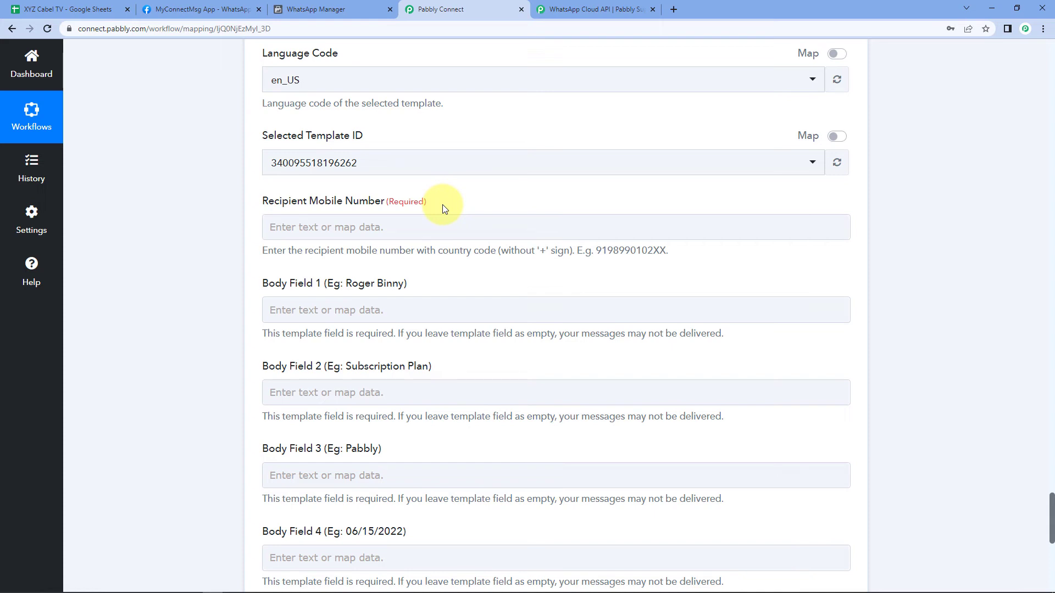
pyautogui.click(70, 5)
pyautogui.click(185, 168)
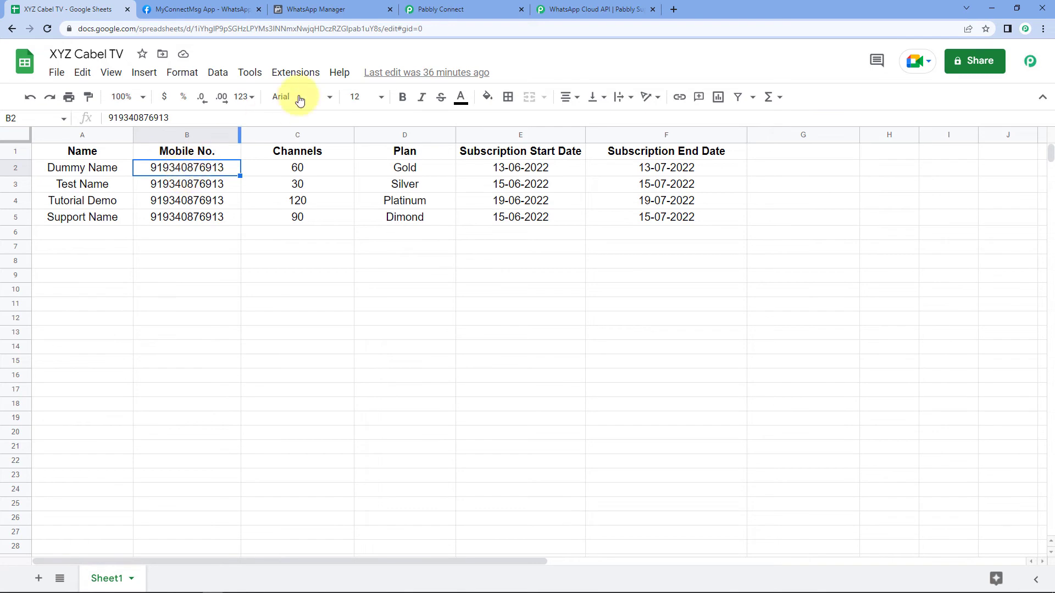
pyautogui.click(458, 7)
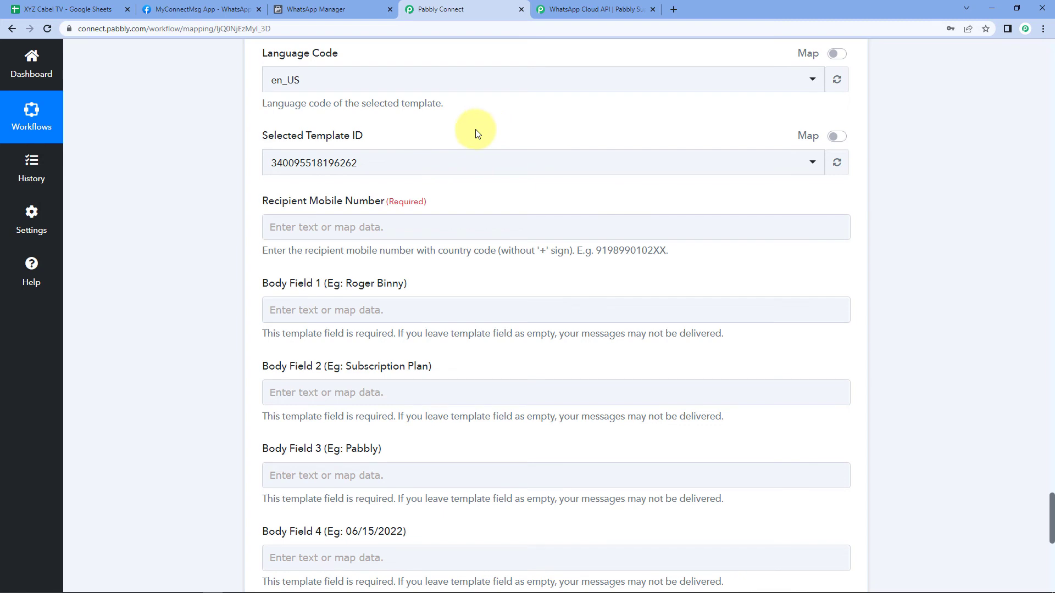
# - Examine the Mobile No. value in the Iterator step's response for its country code format
pyautogui.scroll(9, 584, 220)
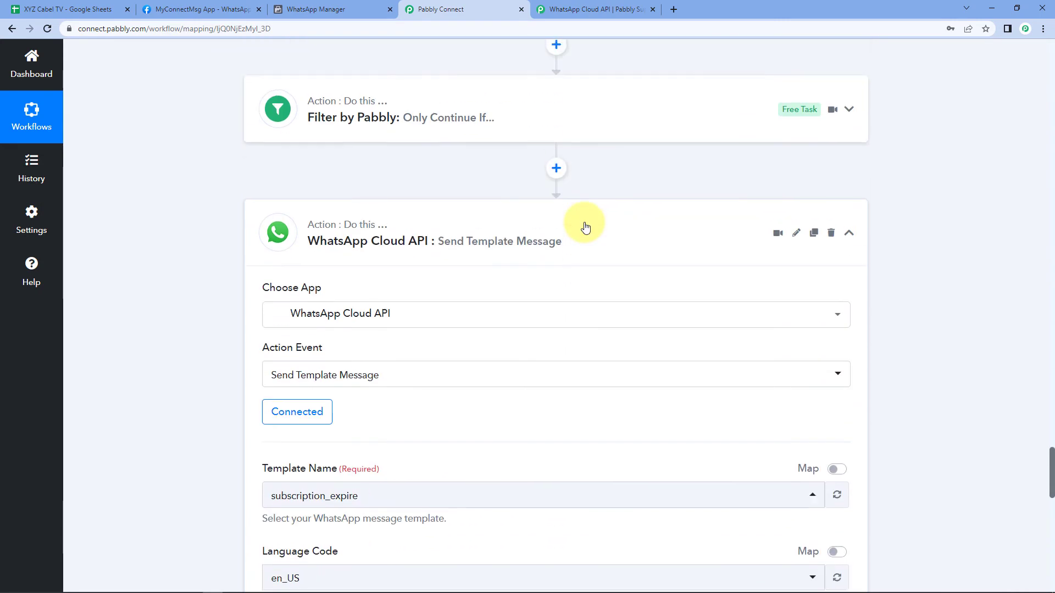
pyautogui.scroll(20, 585, 227)
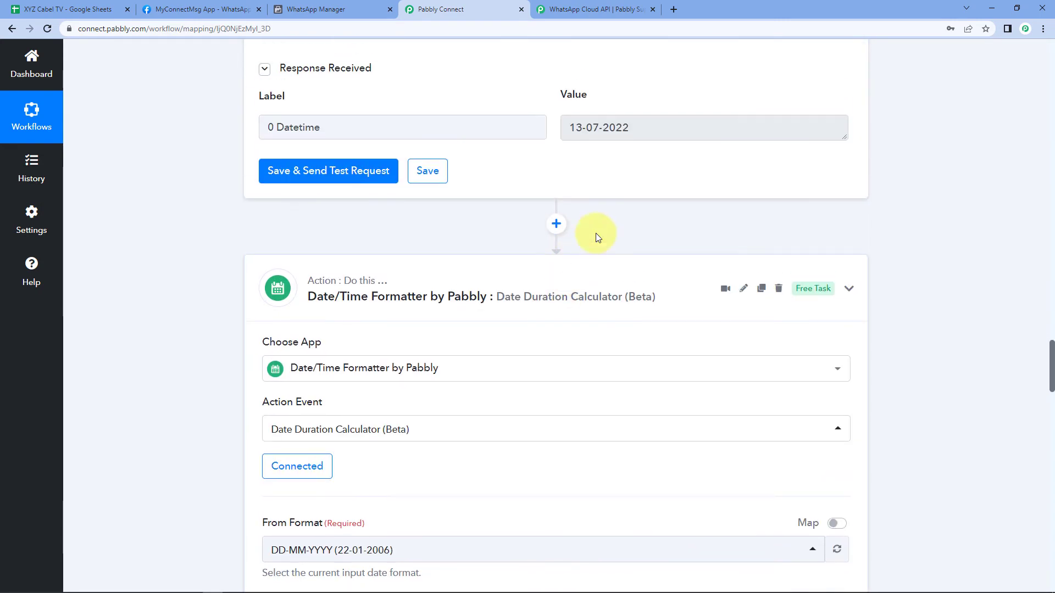
pyautogui.scroll(20, 598, 236)
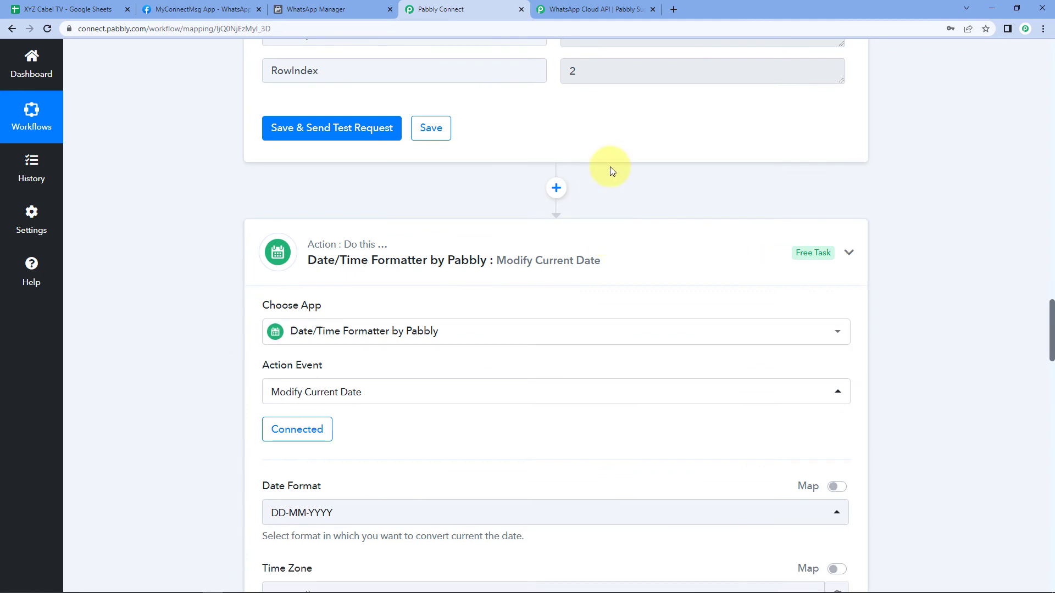
pyautogui.scroll(5, 604, 186)
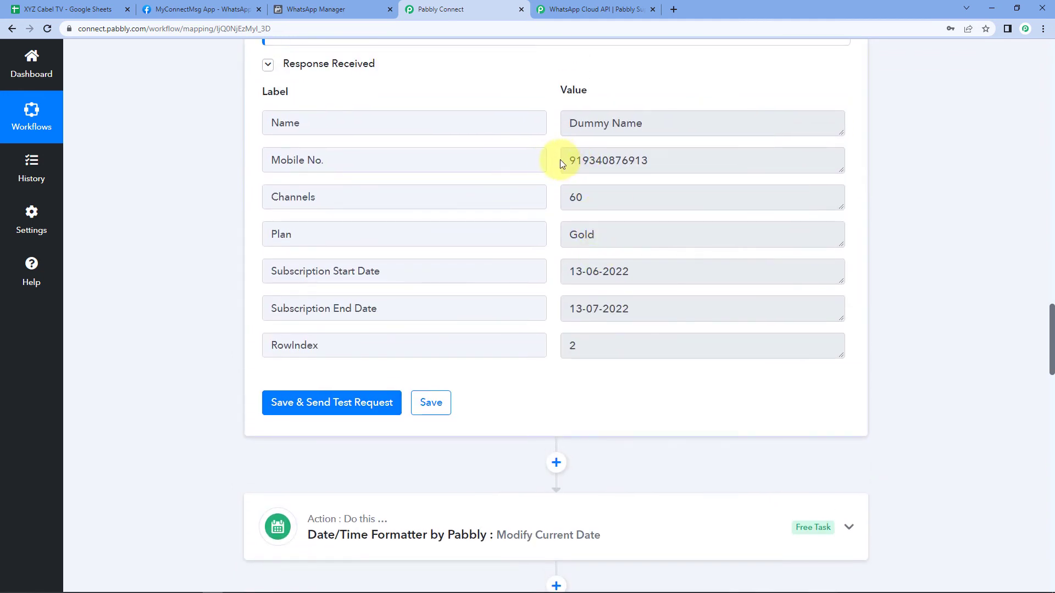
pyautogui.moveTo(566, 159); pyautogui.dragTo(678, 169)
pyautogui.click(678, 169)
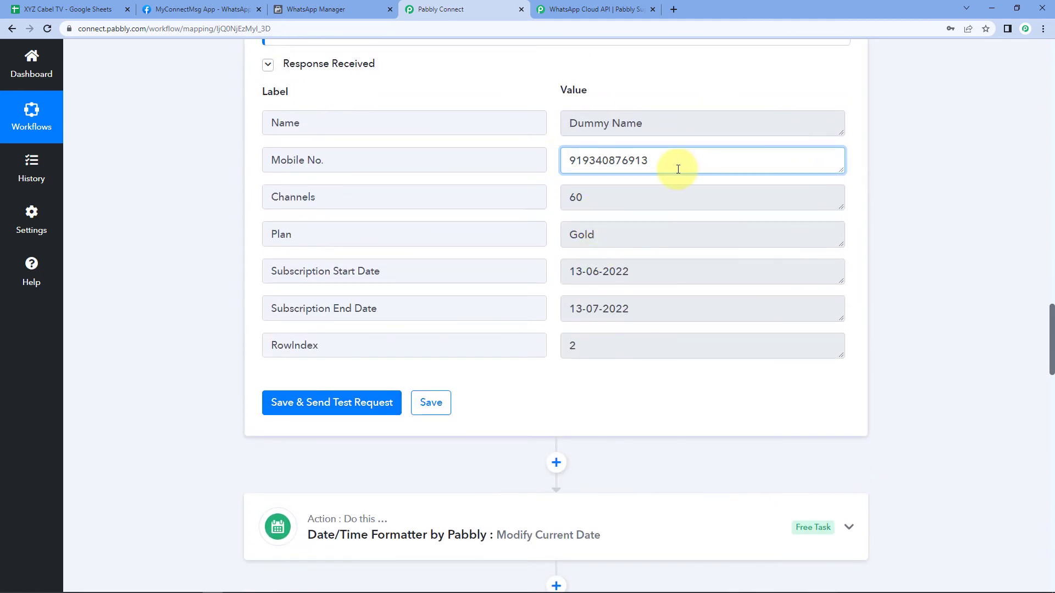
pyautogui.doubleClick(582, 165)
pyautogui.click(910, 202)
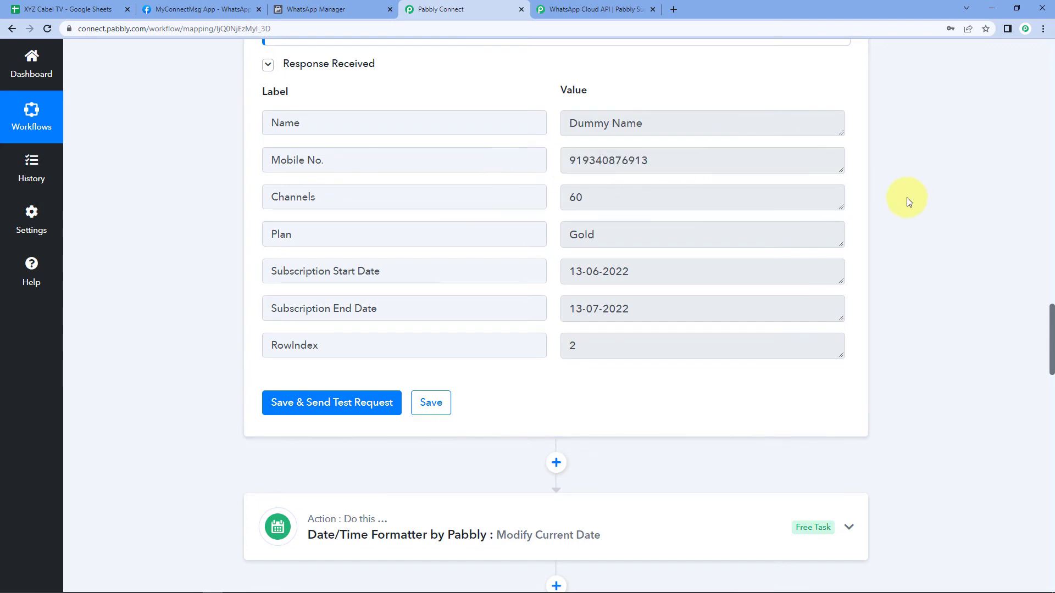
# - Map the Send Template Message action's Recipient Mobile Number to Mobile No. from the Iterator by Pabbly step
pyautogui.scroll(-18, 895, 247)
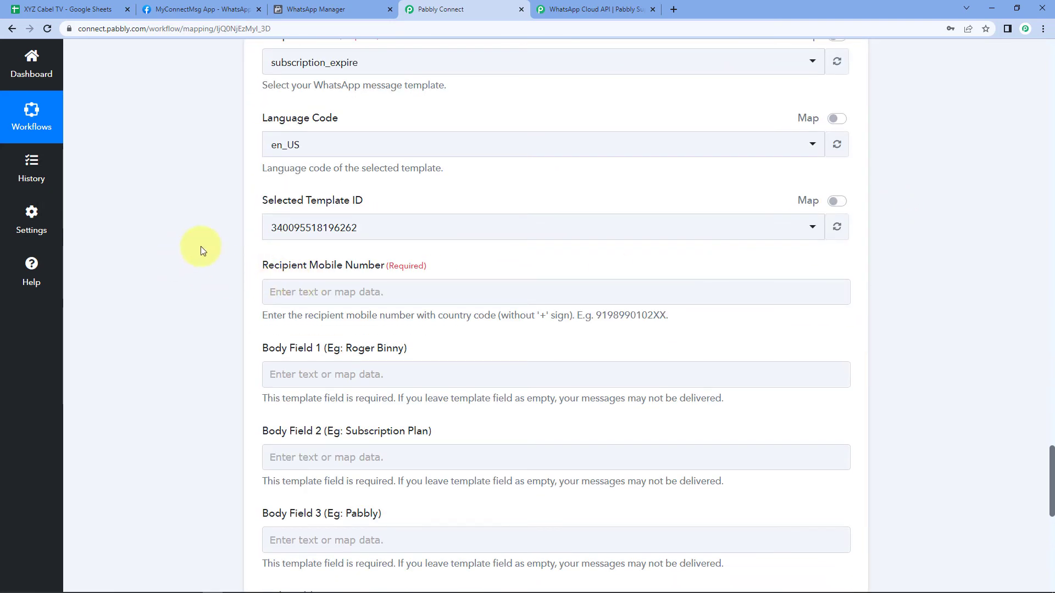
pyautogui.scroll(-1, 210, 247)
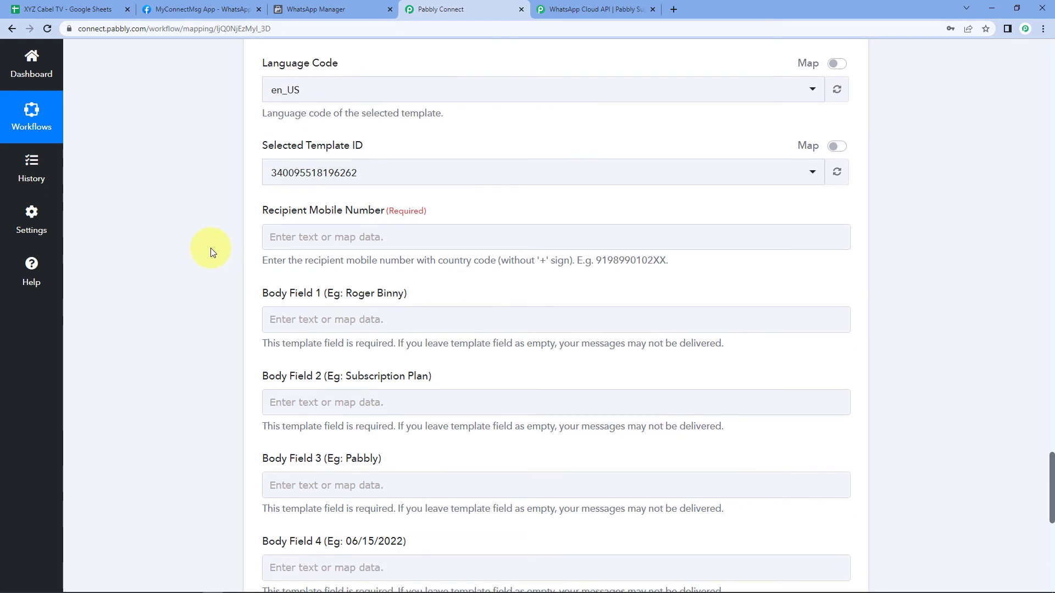
pyautogui.click(292, 238)
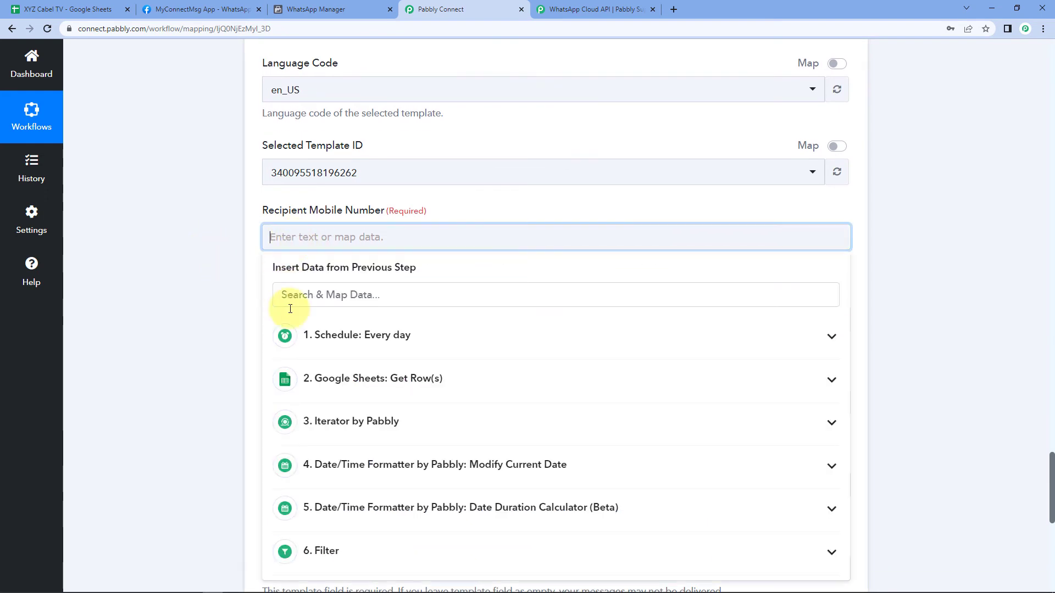
pyautogui.scroll(-1, 193, 315)
pyautogui.scroll(-1, 193, 315)
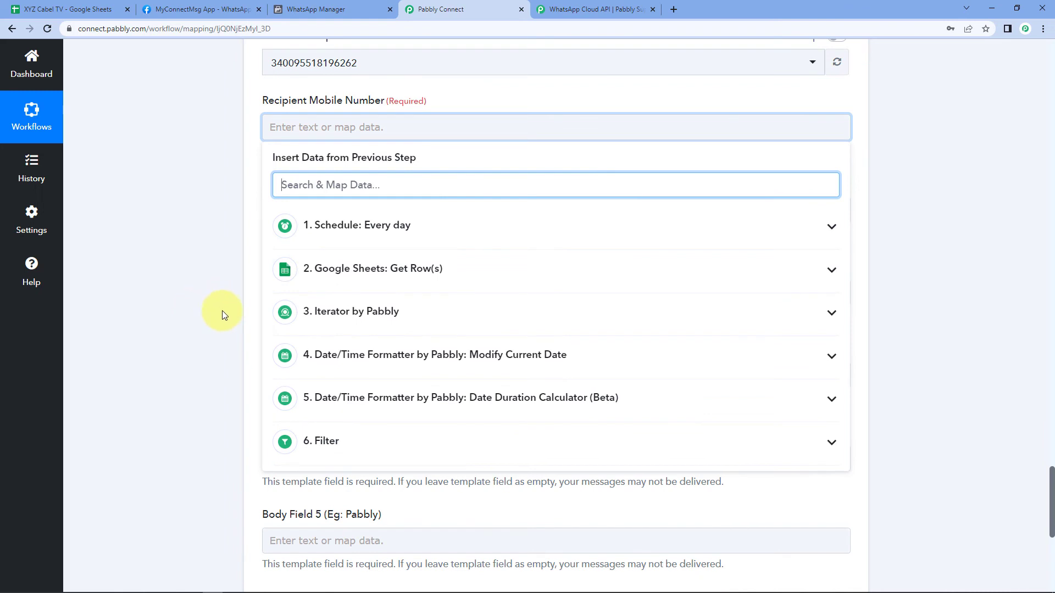
pyautogui.click(417, 306)
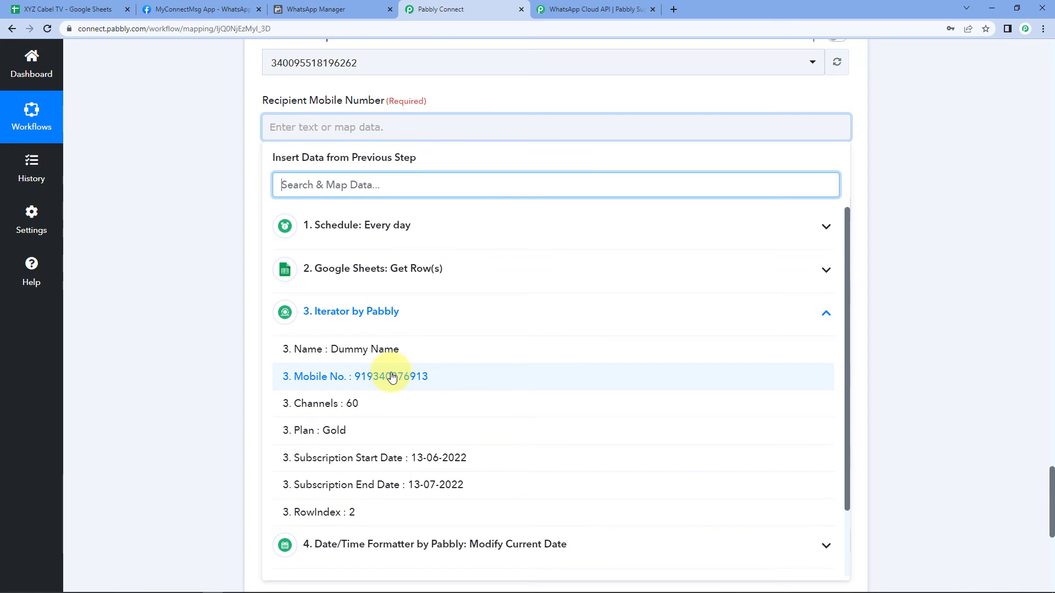
pyautogui.click(336, 379)
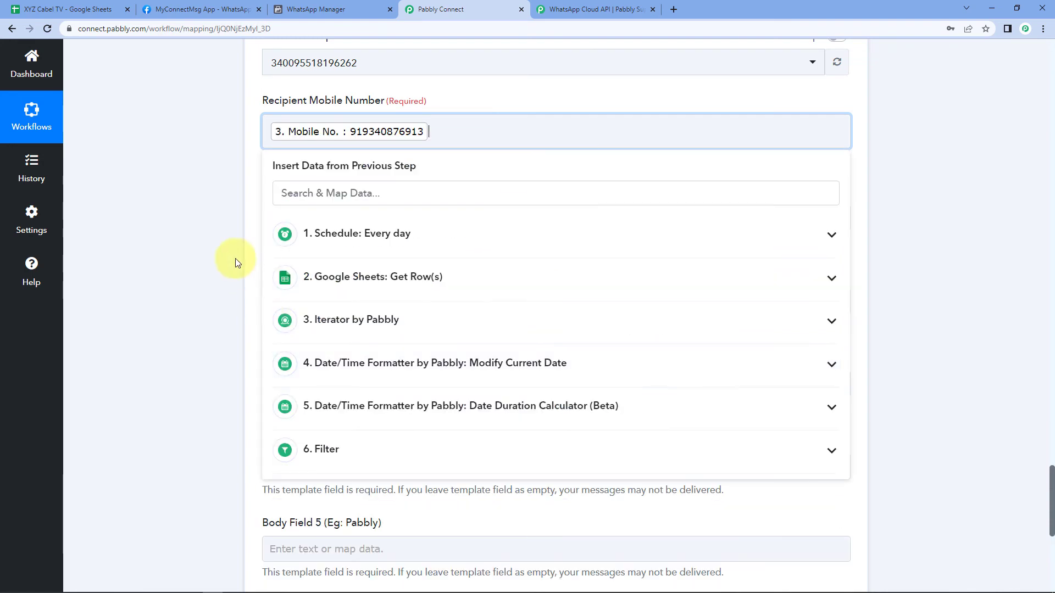
pyautogui.click(236, 258)
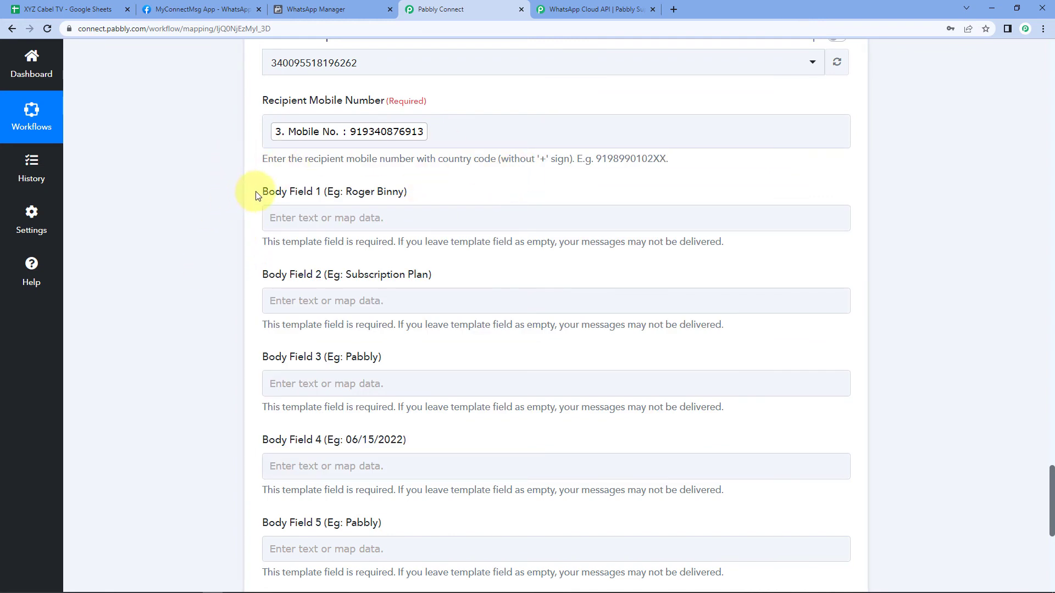
# - Compare the five body fields with the subscription_expire template in WhatsApp Manager, locating variable {{1}}, and return to Pabbly Connect
pyautogui.scroll(-3, 317, 279)
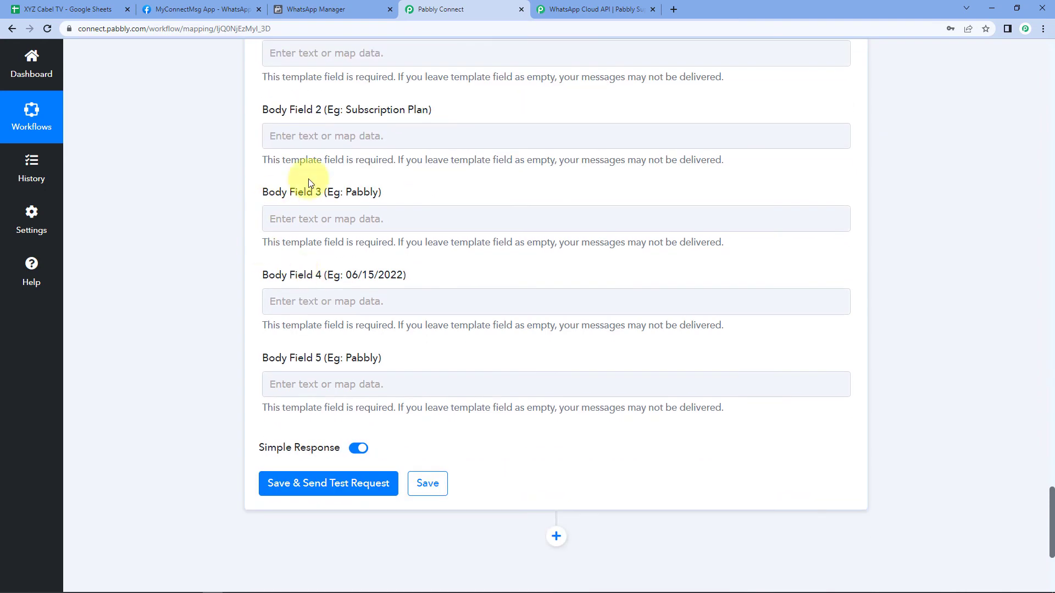
pyautogui.scroll(2, 272, 306)
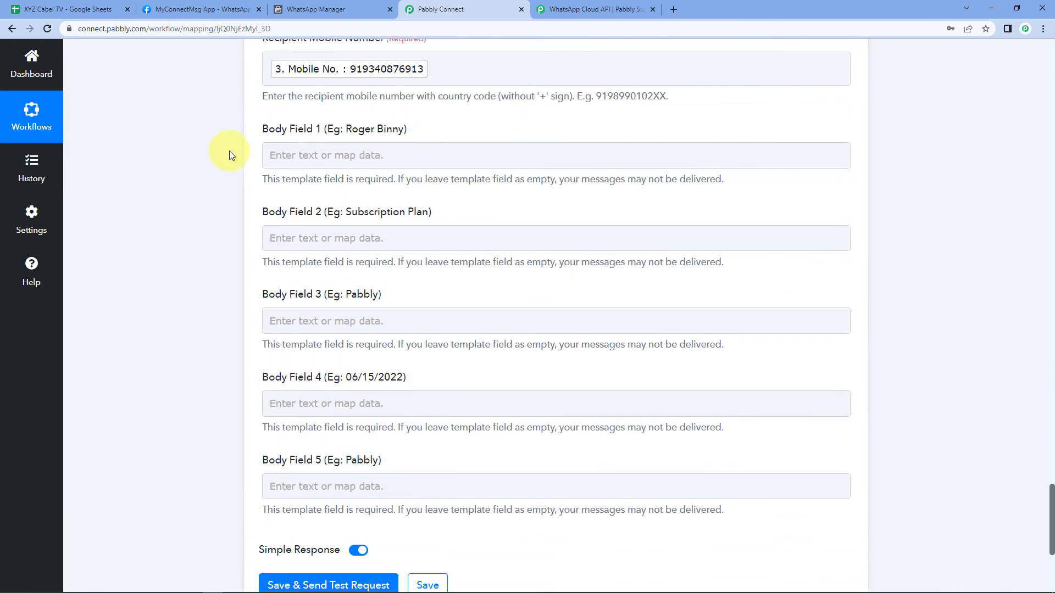
pyautogui.click(316, 9)
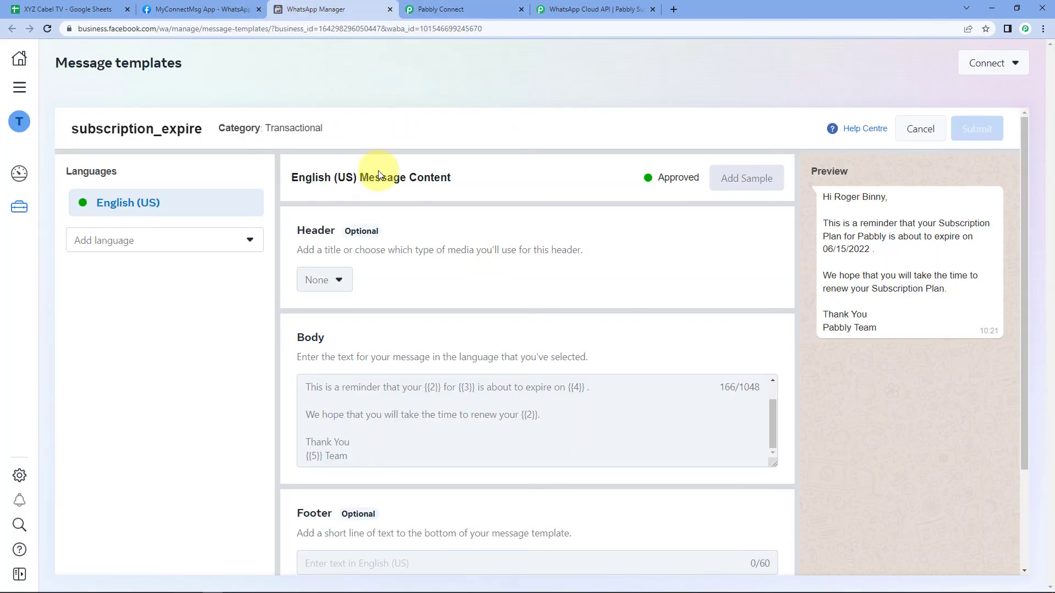
pyautogui.click(500, 3)
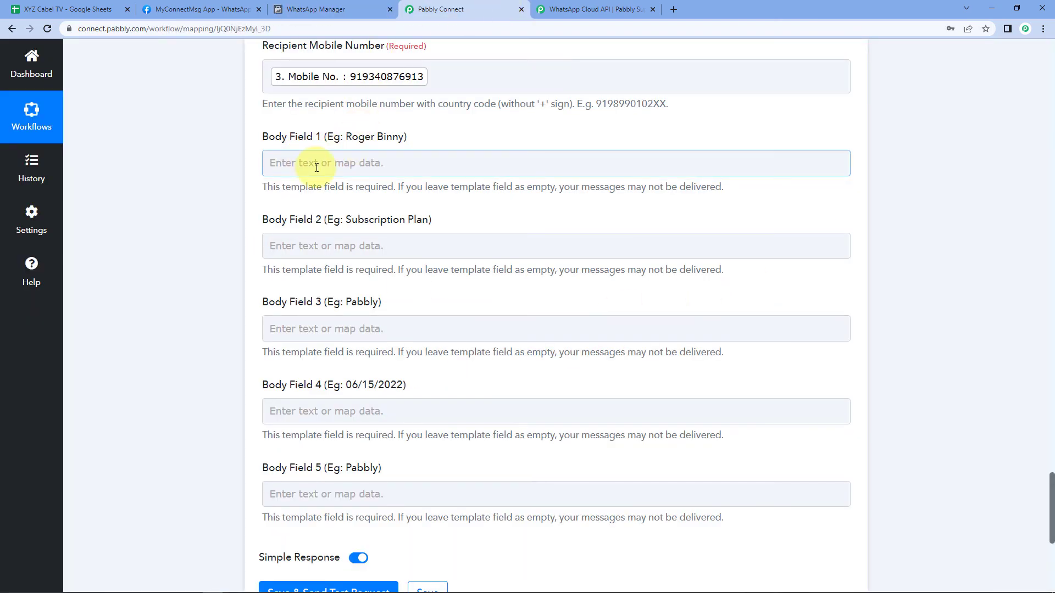
pyautogui.click(316, 9)
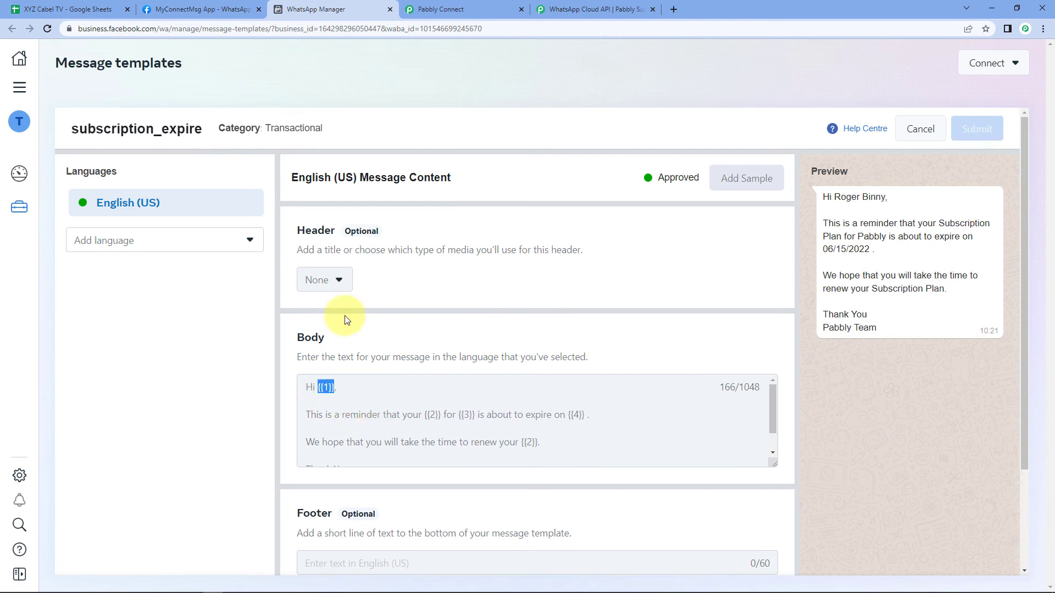
pyautogui.click(463, 9)
# - Map Body Field 1 to Name from the Iterator by Pabbly step
pyautogui.click(298, 161)
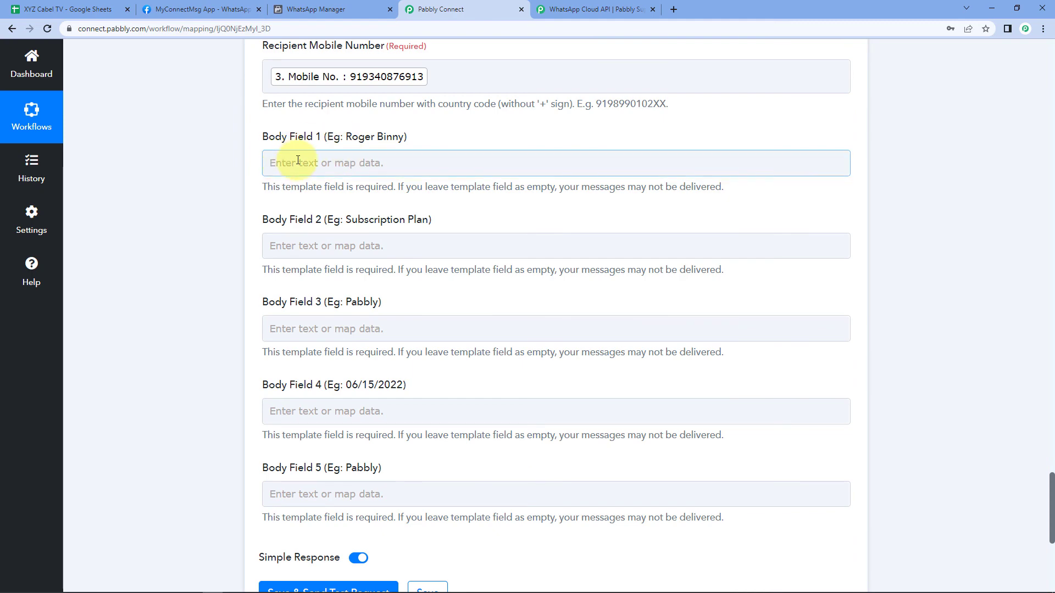
pyautogui.click(294, 160)
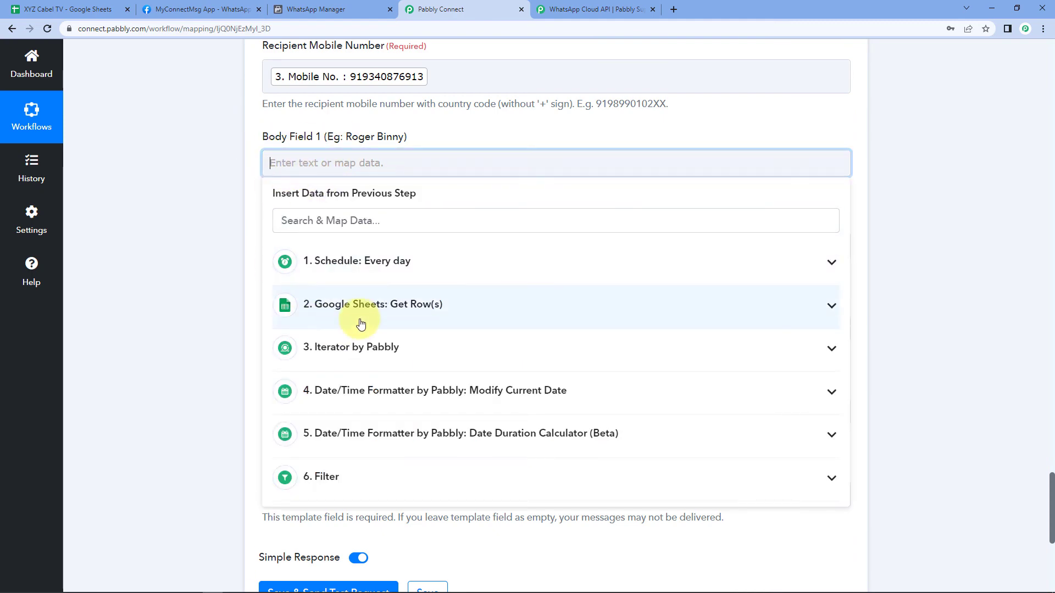
pyautogui.click(356, 357)
pyautogui.click(285, 389)
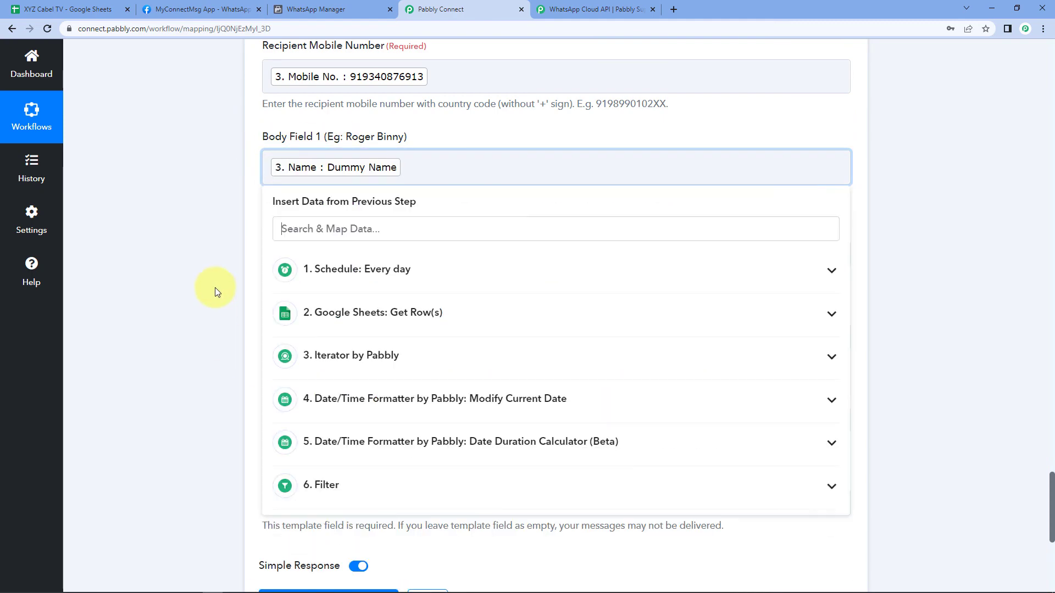
pyautogui.click(223, 258)
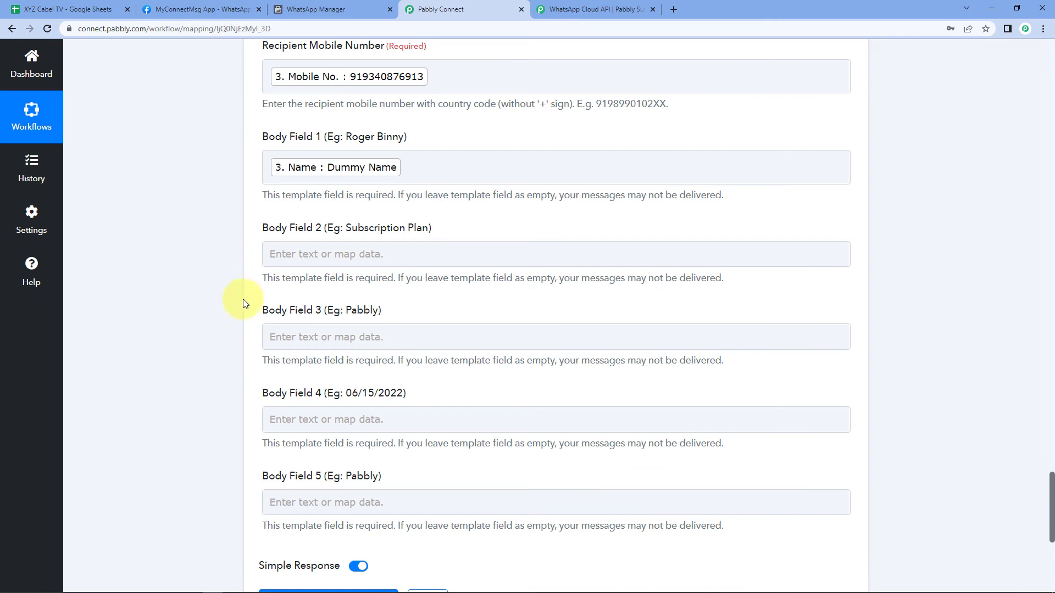
# - Check variable {{2}} in the WhatsApp template, and fill Body Field 2 with the sample text Subscription Plan
pyautogui.click(346, 7)
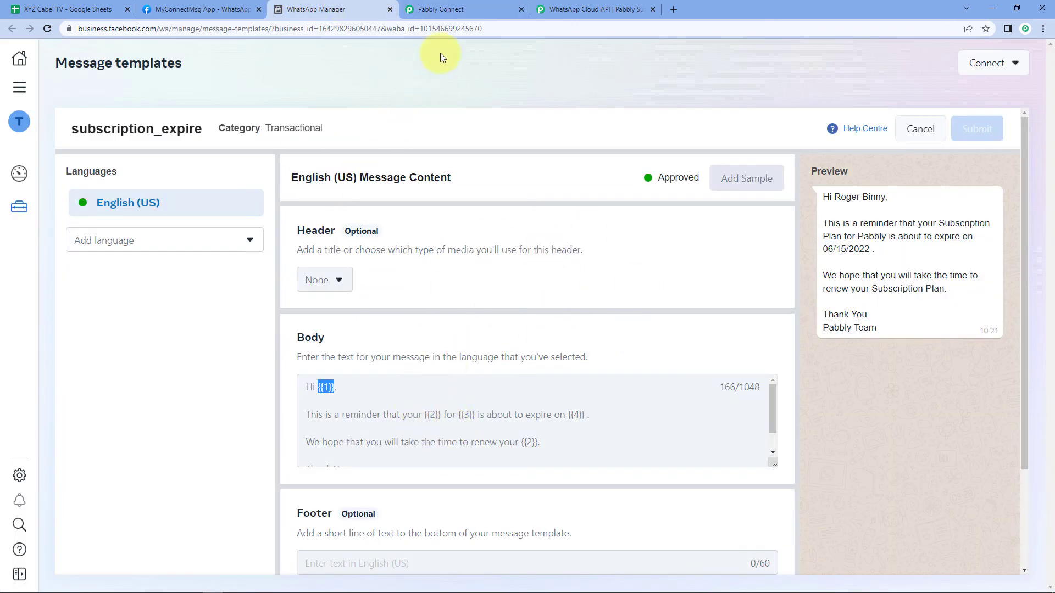
pyautogui.click(445, 9)
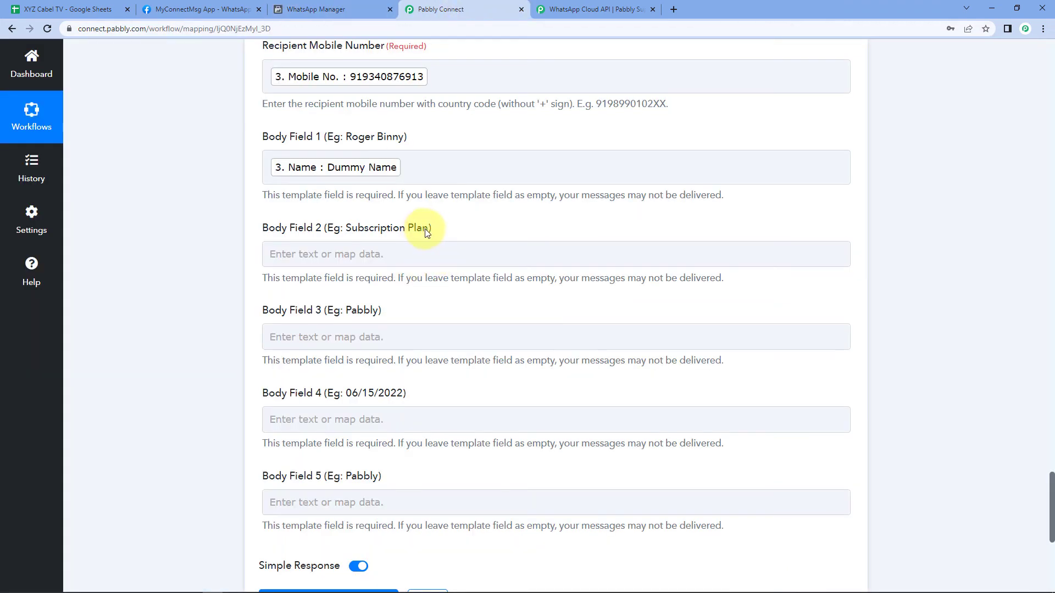
pyautogui.moveTo(427, 233); pyautogui.dragTo(343, 237)
pyautogui.hotkey('ctrl', 'c')
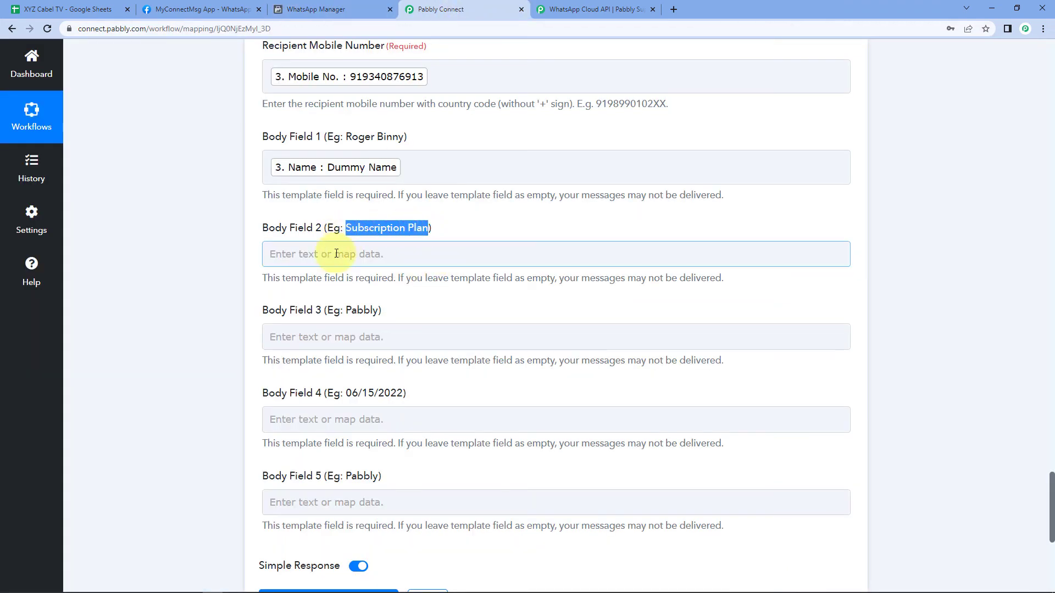
pyautogui.click(306, 262)
pyautogui.hotkey('ctrl', 'v')
pyautogui.scroll(-2, 195, 268)
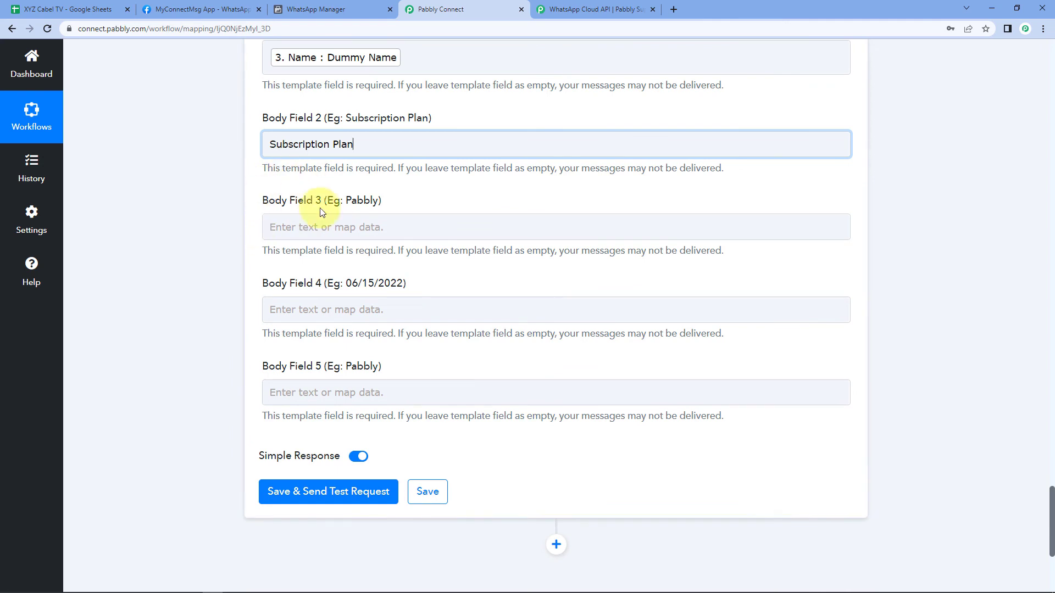
# - Check variable {{3}} in the WhatsApp template and set Body Field 3 to Cabel TV
pyautogui.click(316, 9)
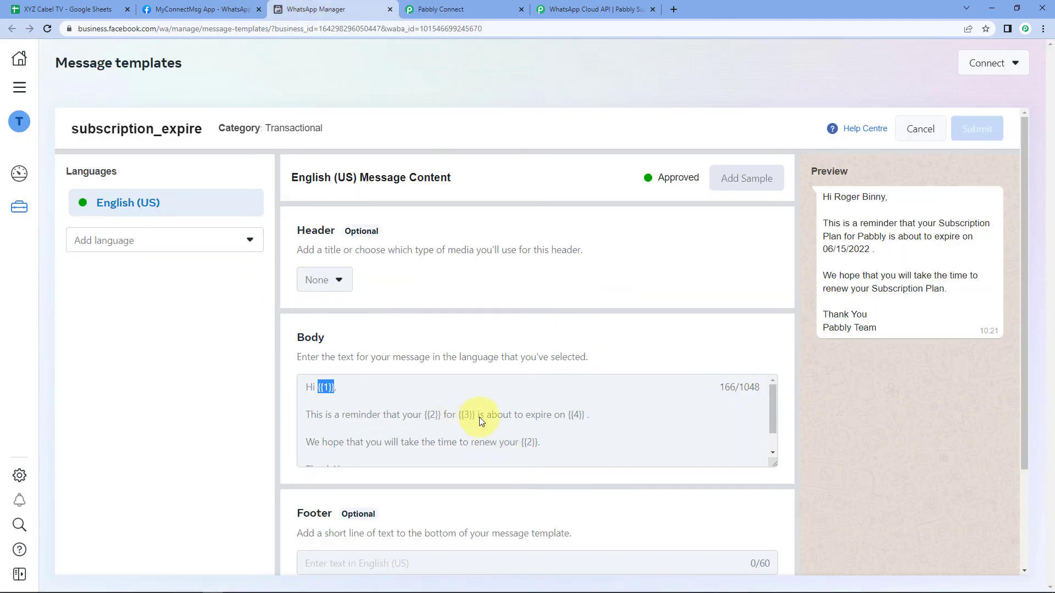
pyautogui.click(439, 6)
pyautogui.click(345, 226)
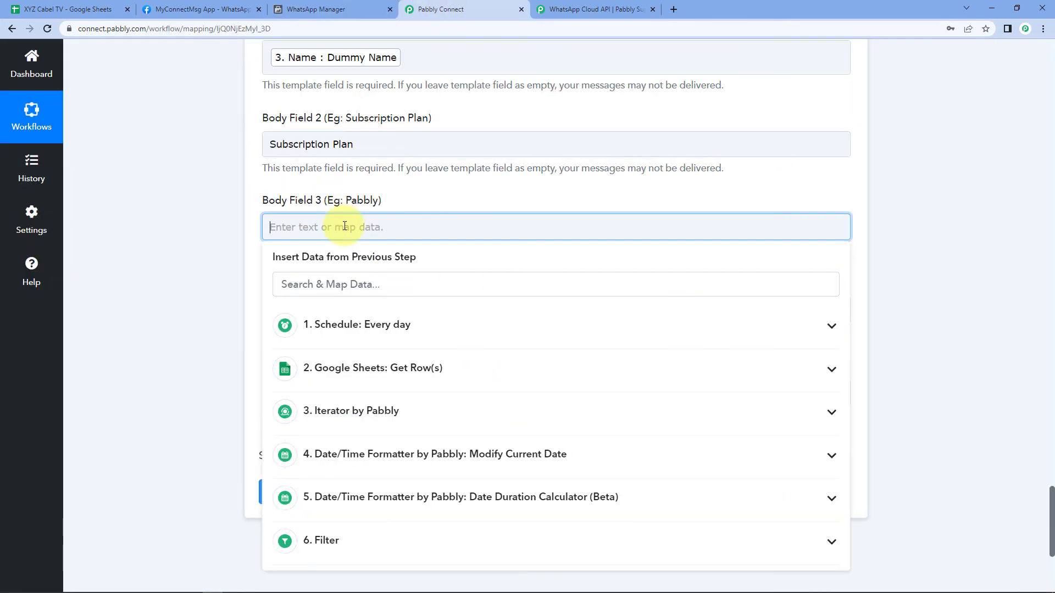
pyautogui.write('Cabel TV')
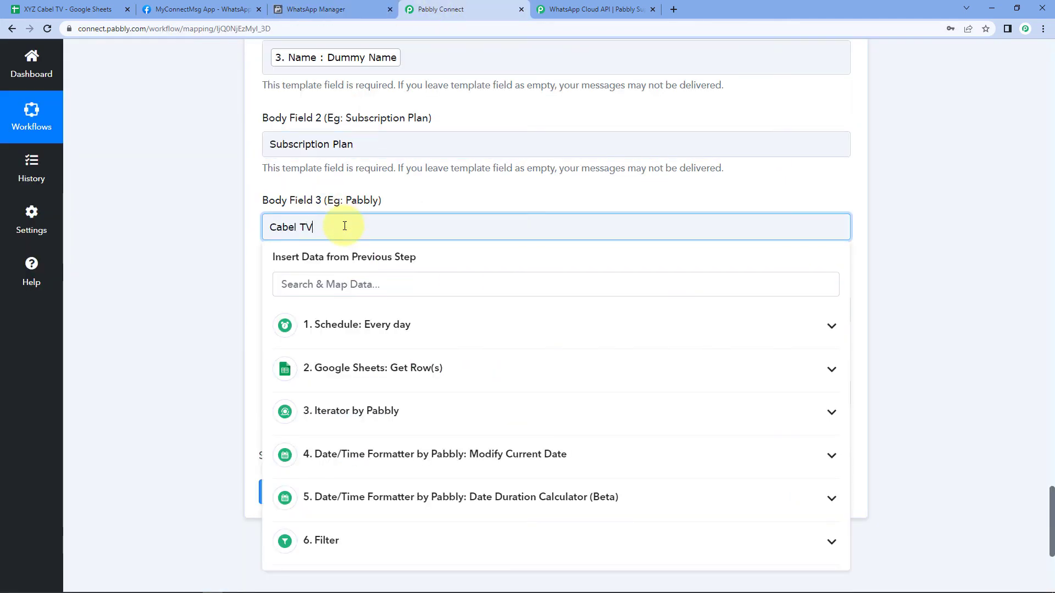
pyautogui.click(254, 231)
pyautogui.scroll(-1, 235, 245)
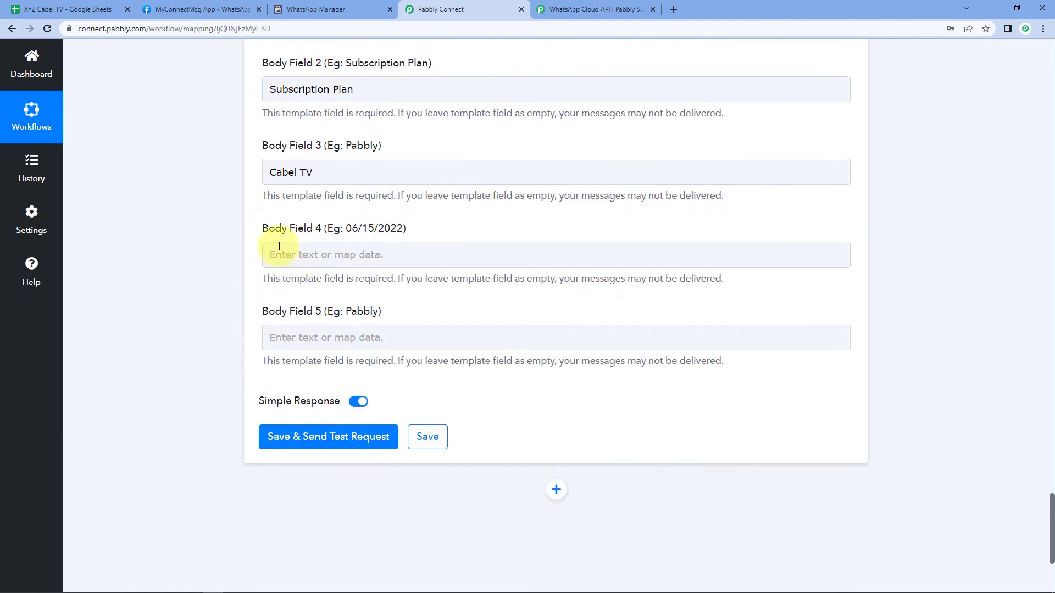
# - Check variable {{4}} in the WhatsApp template and map Body Field 4 to Subscription End Date from the Iterator by Pabbly step
pyautogui.click(316, 9)
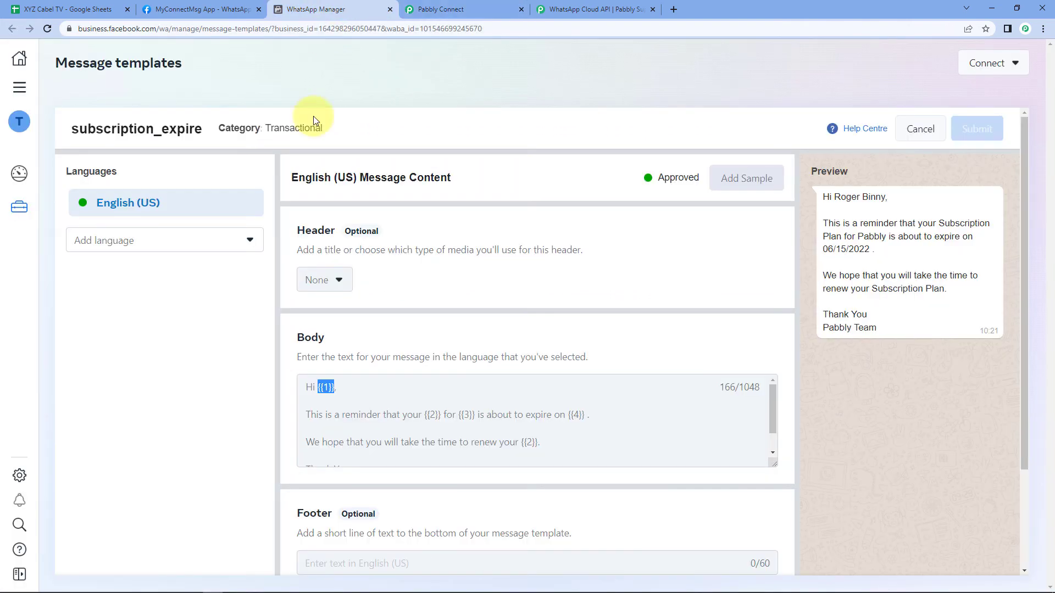
pyautogui.doubleClick(576, 414)
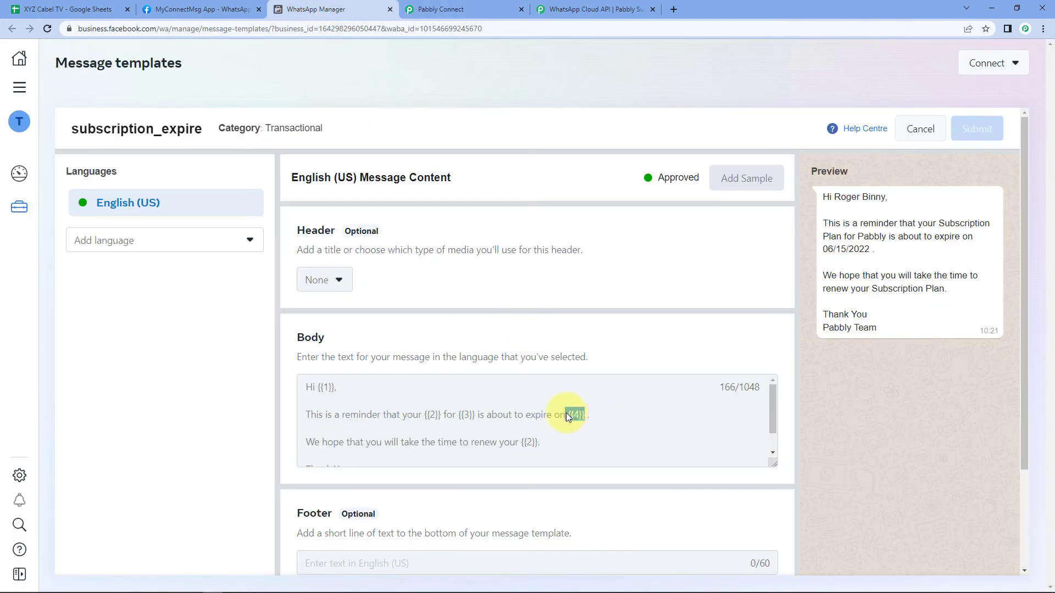
pyautogui.click(498, 8)
pyautogui.click(306, 252)
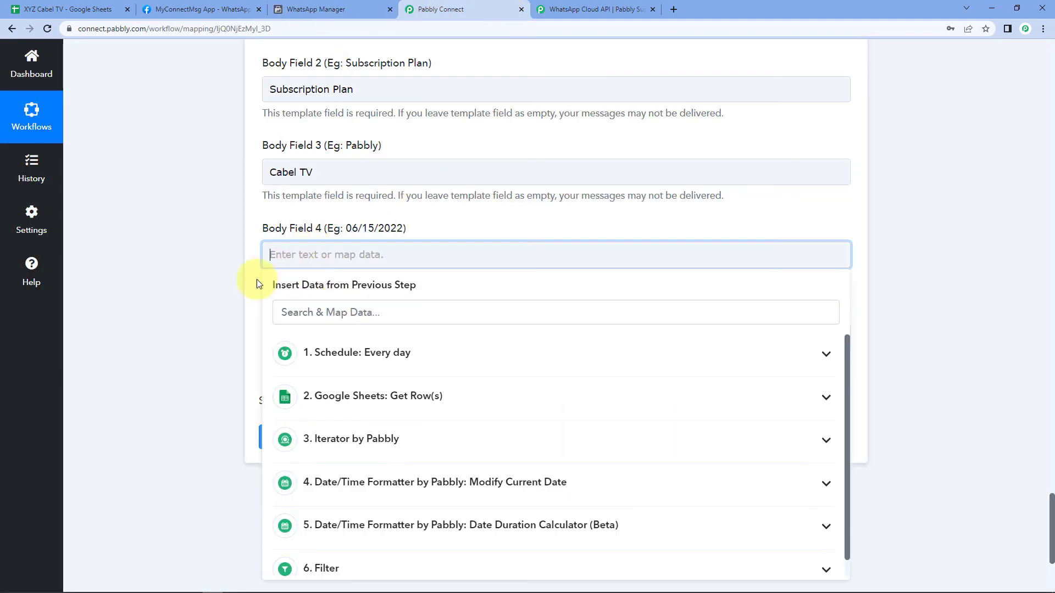
pyautogui.scroll(-4, 220, 279)
pyautogui.click(381, 231)
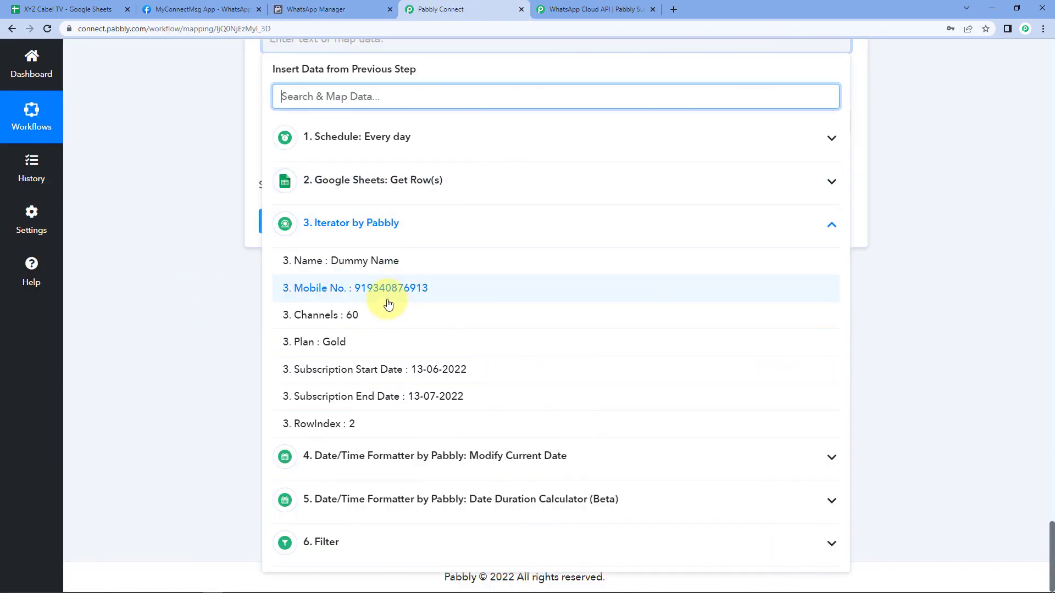
pyautogui.click(399, 401)
pyautogui.click(199, 166)
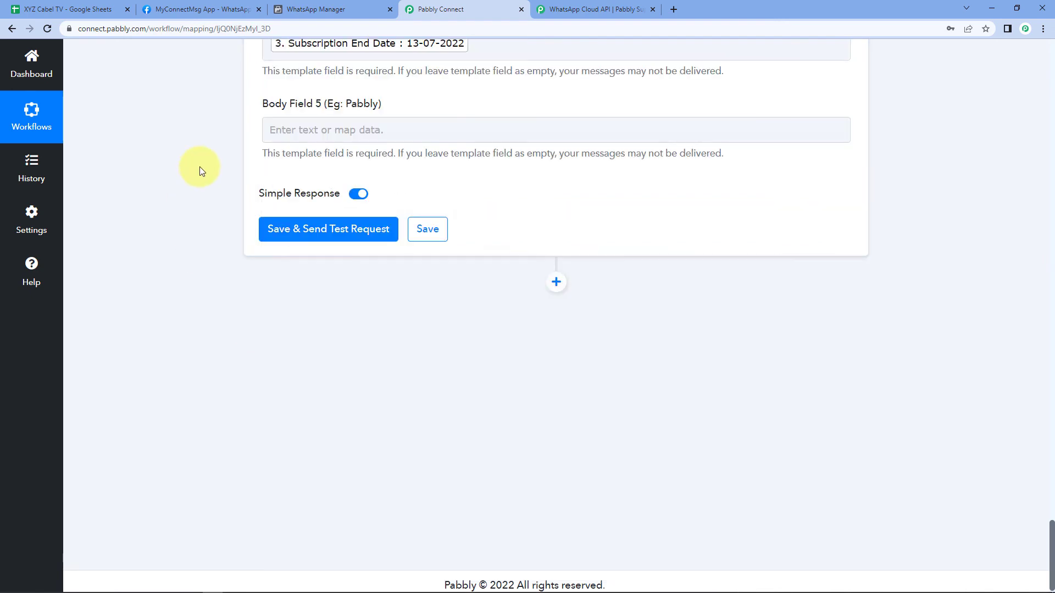
# - Check variable {{5}} in the WhatsApp template and set Body Field 5 to XYZ Cabel TV
pyautogui.click(310, 9)
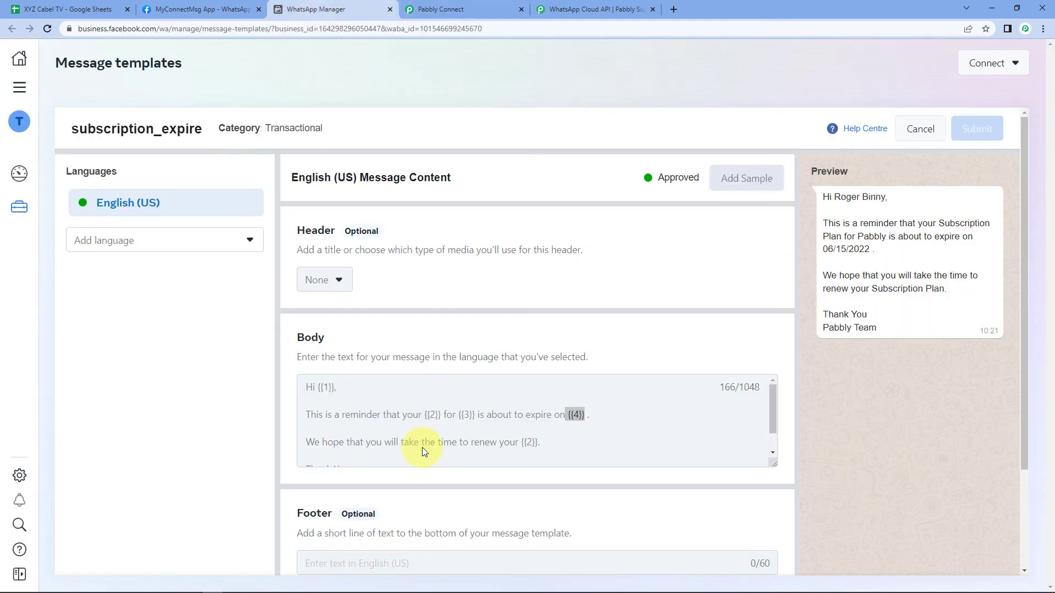
pyautogui.scroll(-1, 419, 425)
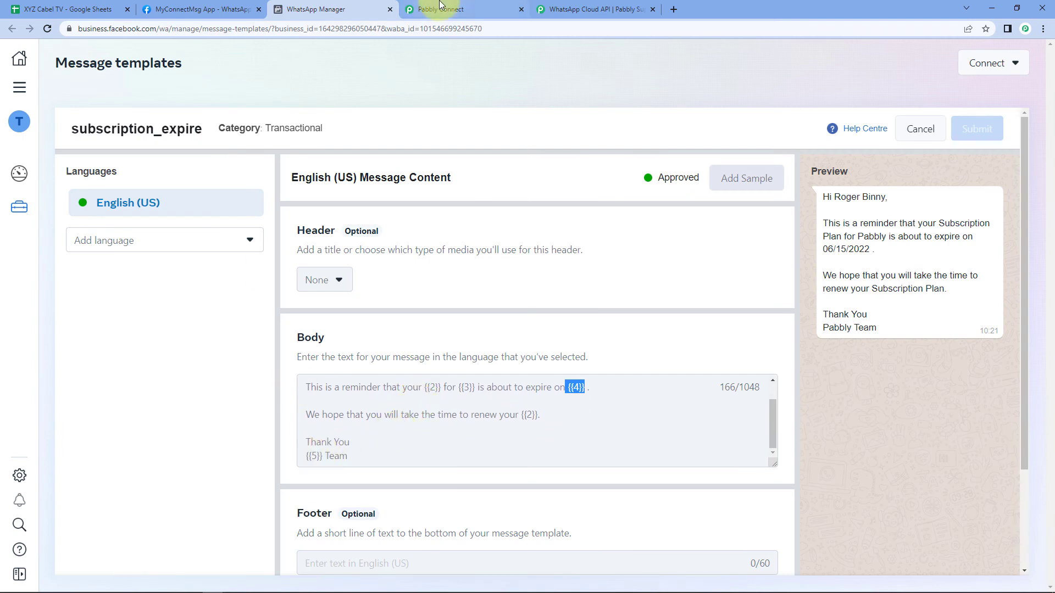
pyautogui.click(461, 9)
pyautogui.click(327, 139)
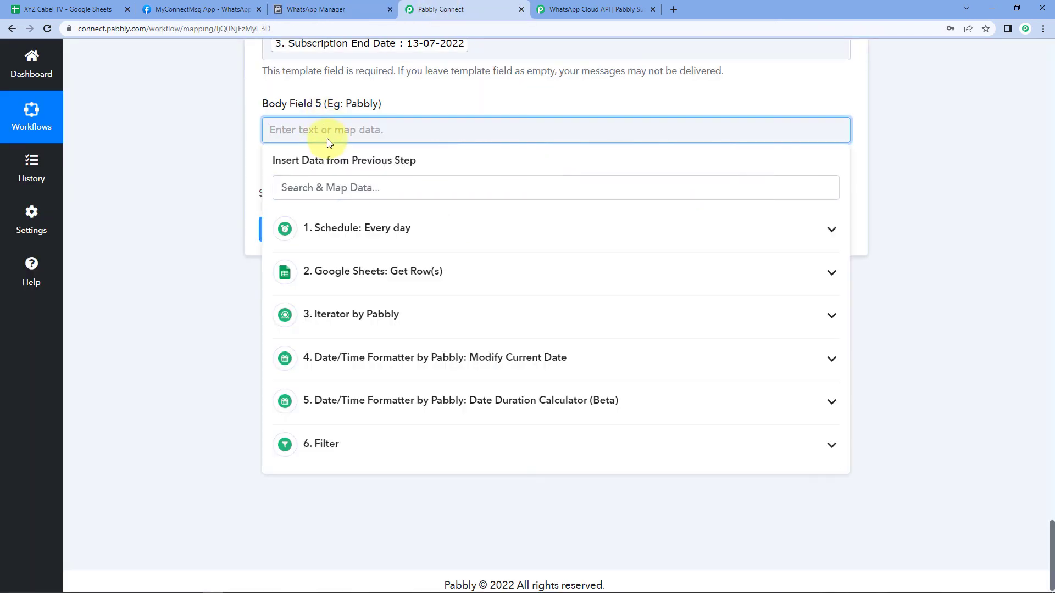
pyautogui.write('XYZ Cabel TV')
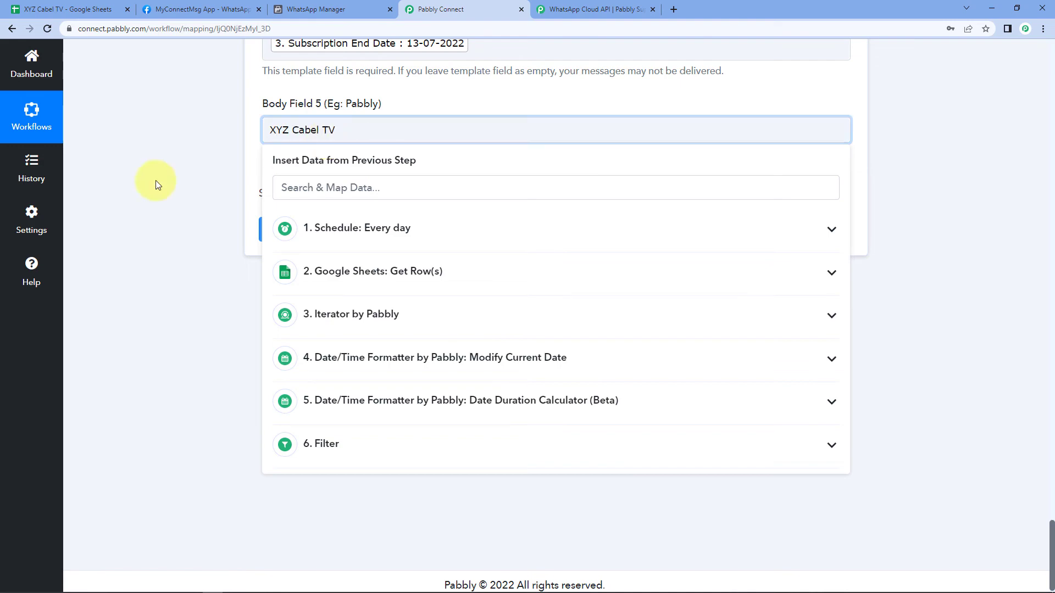
pyautogui.click(196, 172)
# - Review the mapped body fields of the WhatsApp step, save them and send a test request
pyautogui.scroll(5, 197, 173)
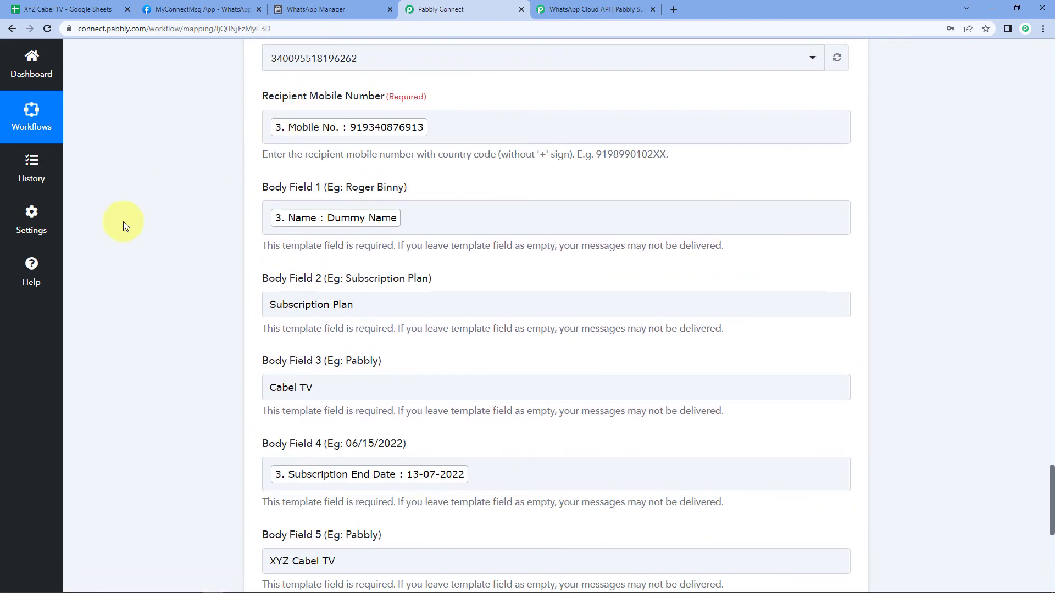
pyautogui.scroll(-5, 233, 237)
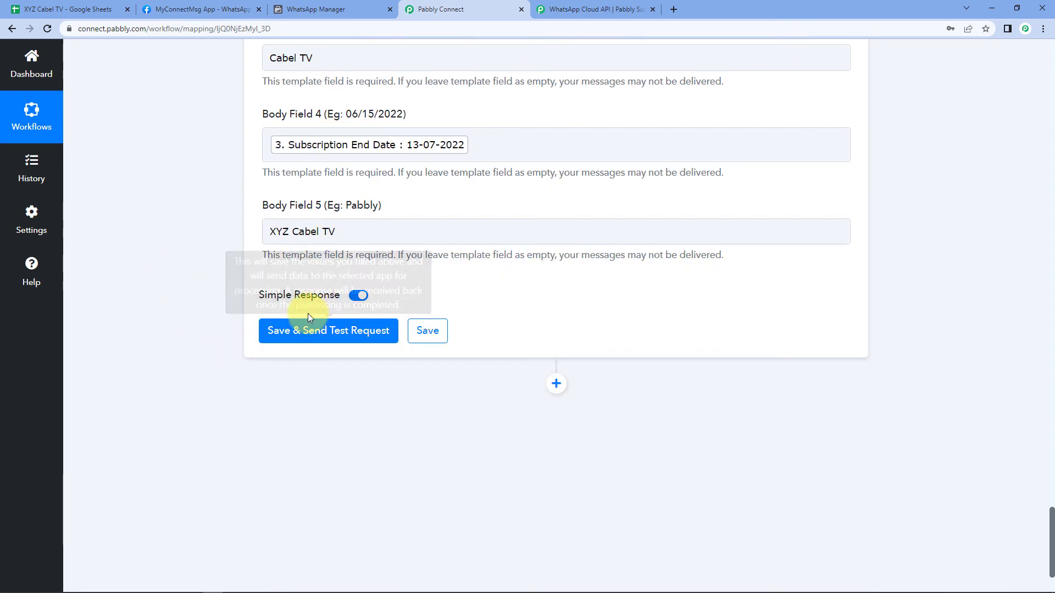
pyautogui.click(307, 336)
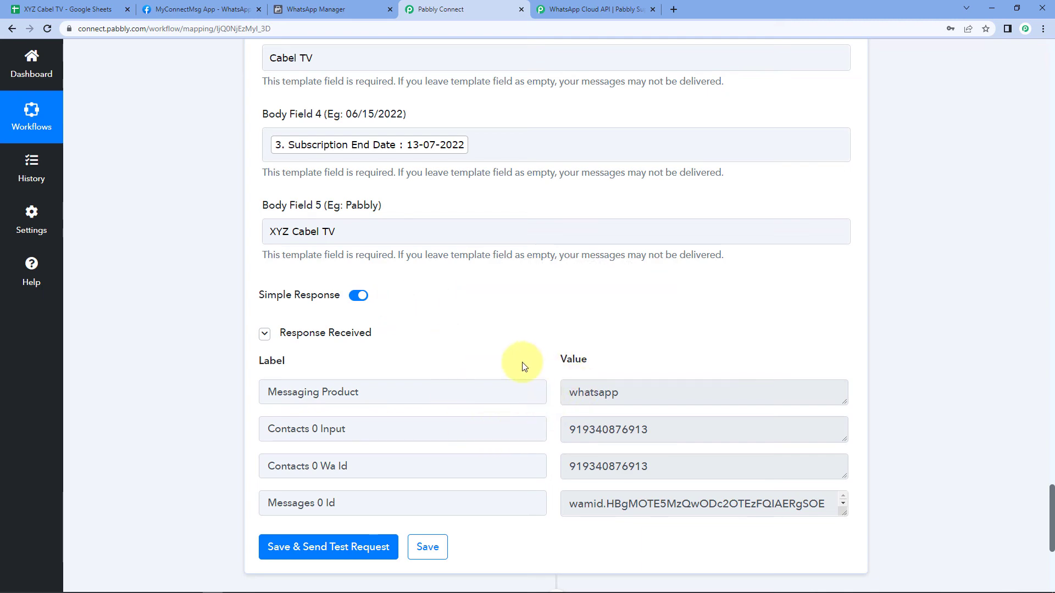
# - Review the mapped fields against the subscriber spreadsheet and examine the recipient's contact number in the received response
pyautogui.scroll(4, 517, 355)
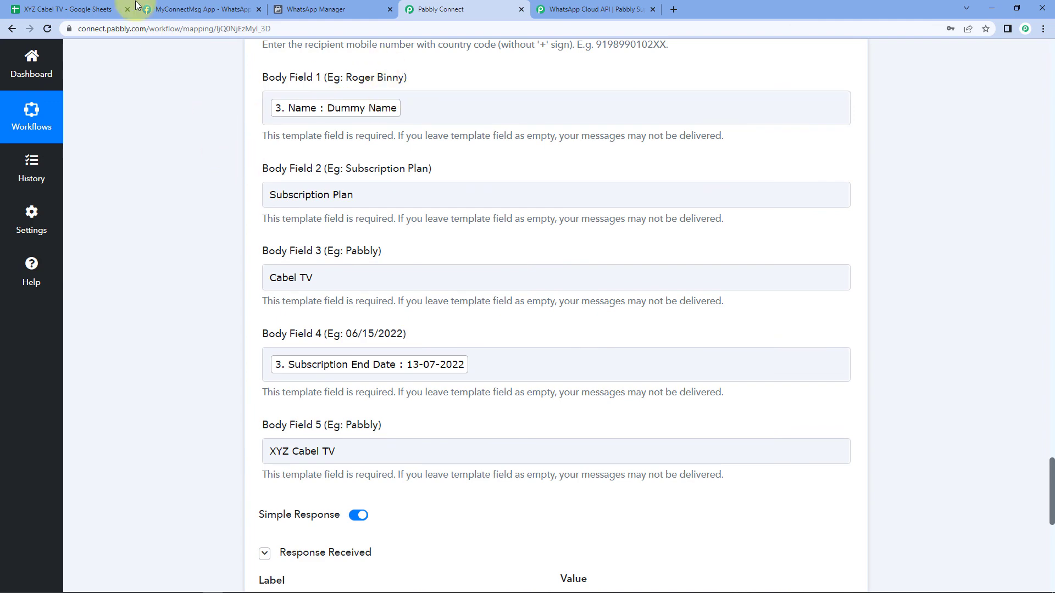
pyautogui.click(99, 9)
pyautogui.click(465, 7)
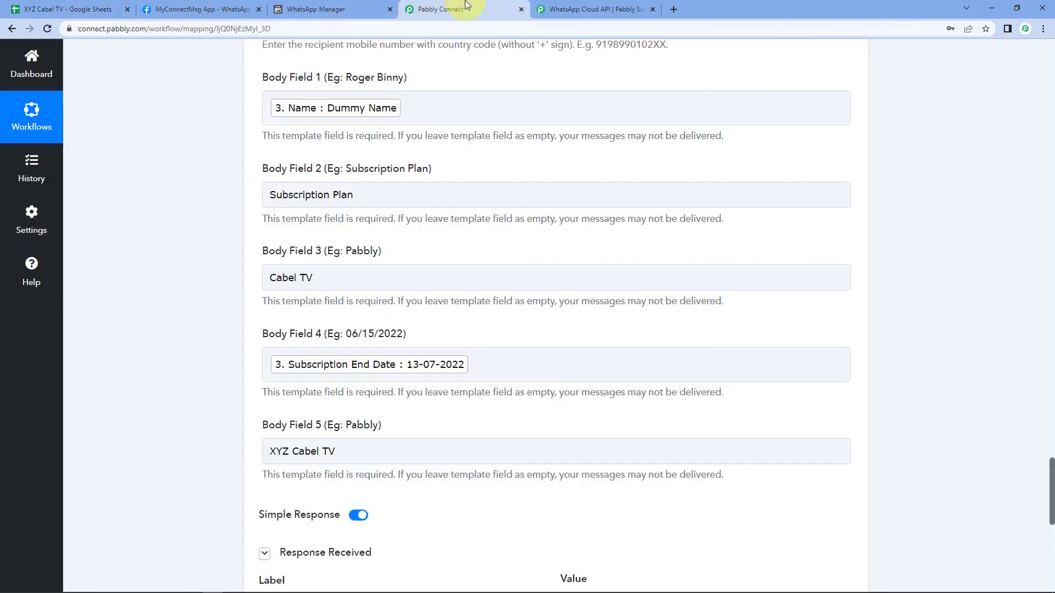
pyautogui.scroll(-6, 506, 285)
pyautogui.doubleClick(676, 320)
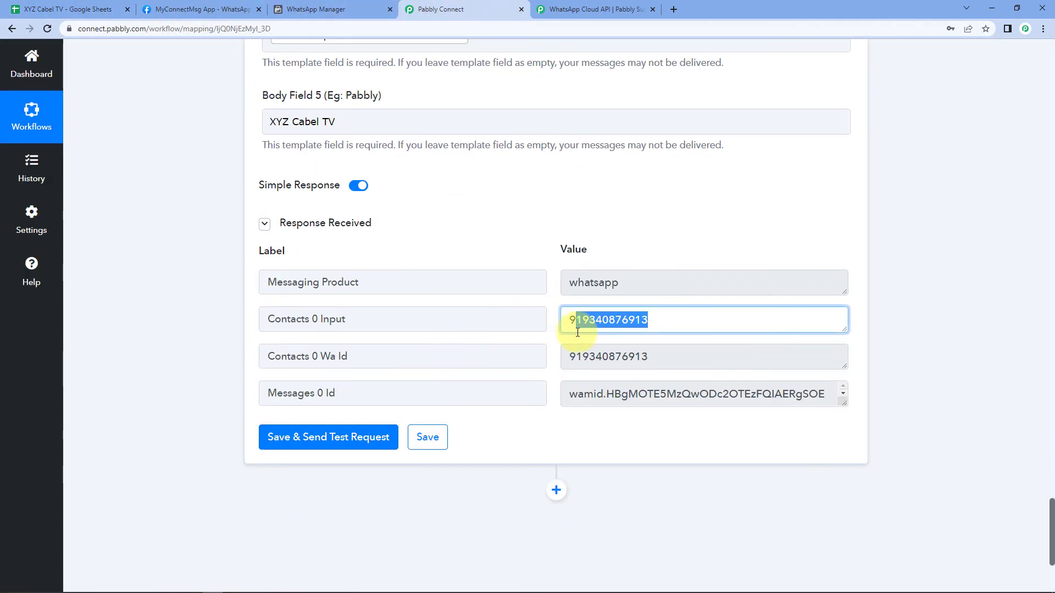
pyautogui.click(544, 285)
pyautogui.click(556, 298)
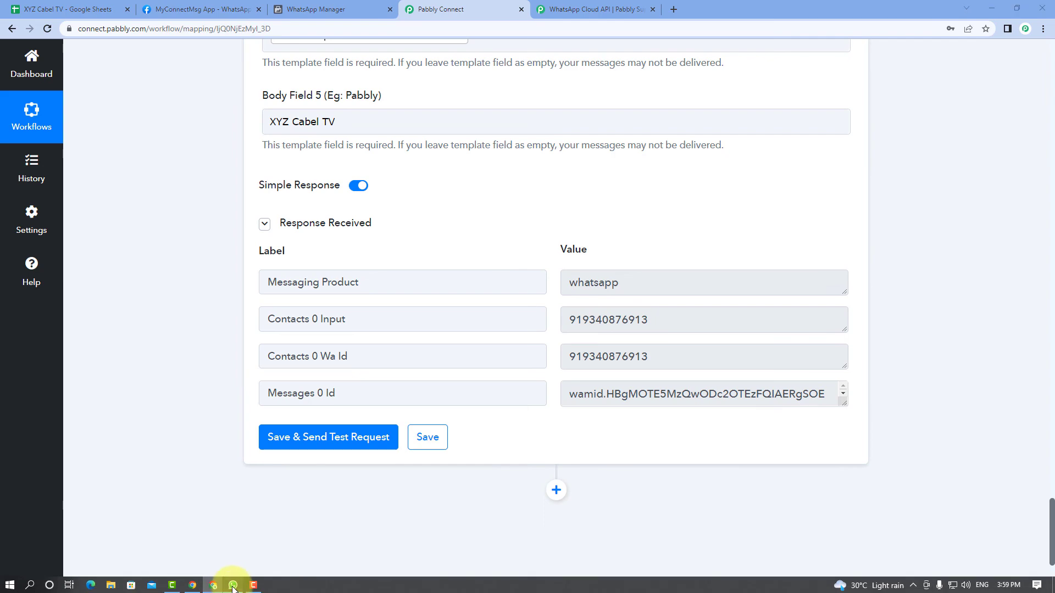
# - Switch to WhatsApp Desktop, check the name, expiry date and team name in the received reminder, and return to Pabbly Connect
pyautogui.click(233, 585)
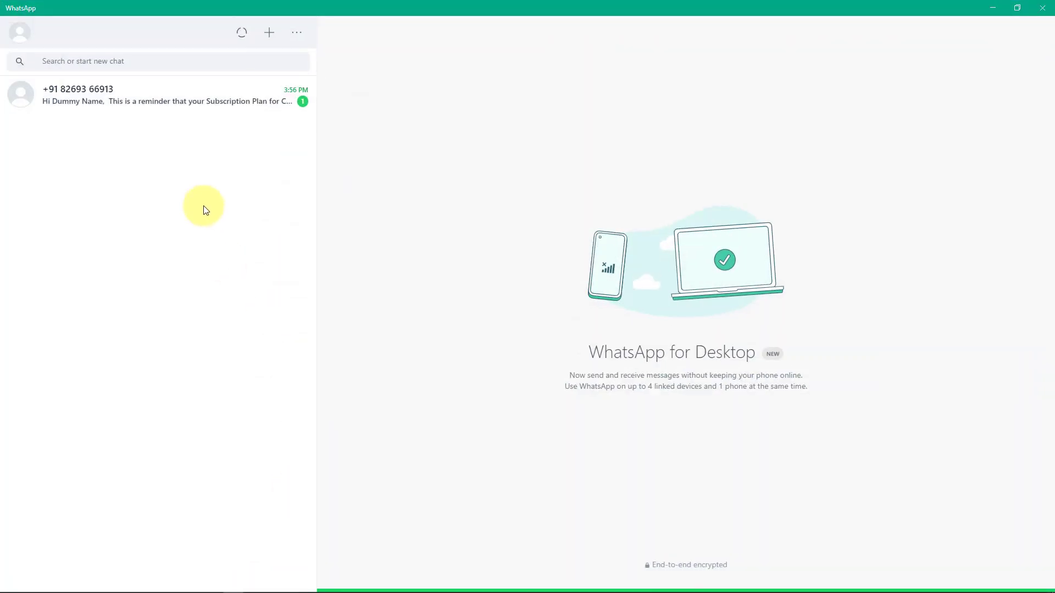
pyautogui.click(176, 102)
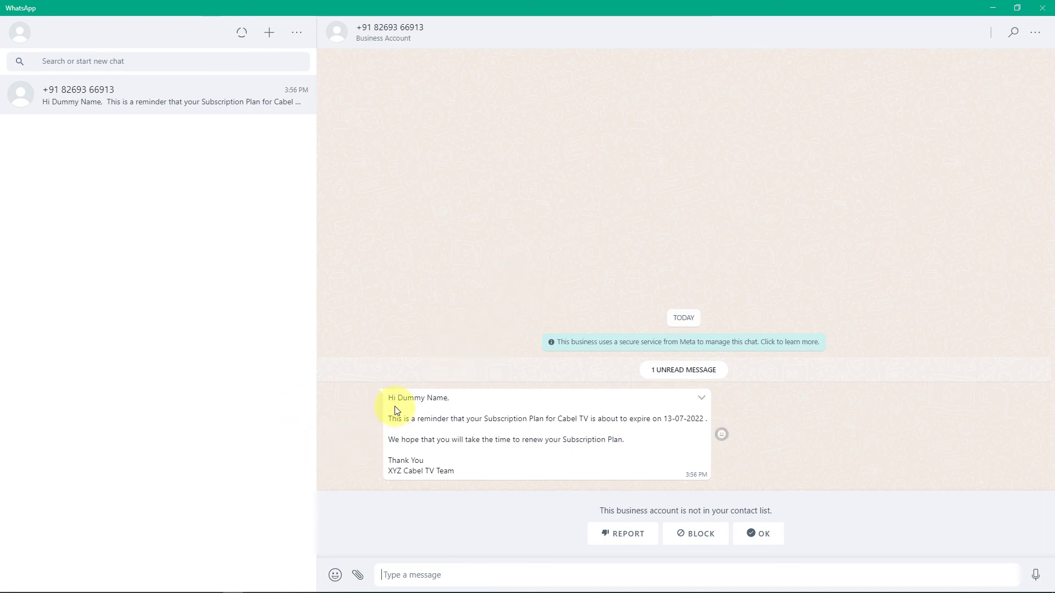
pyautogui.moveTo(398, 399); pyautogui.dragTo(445, 400)
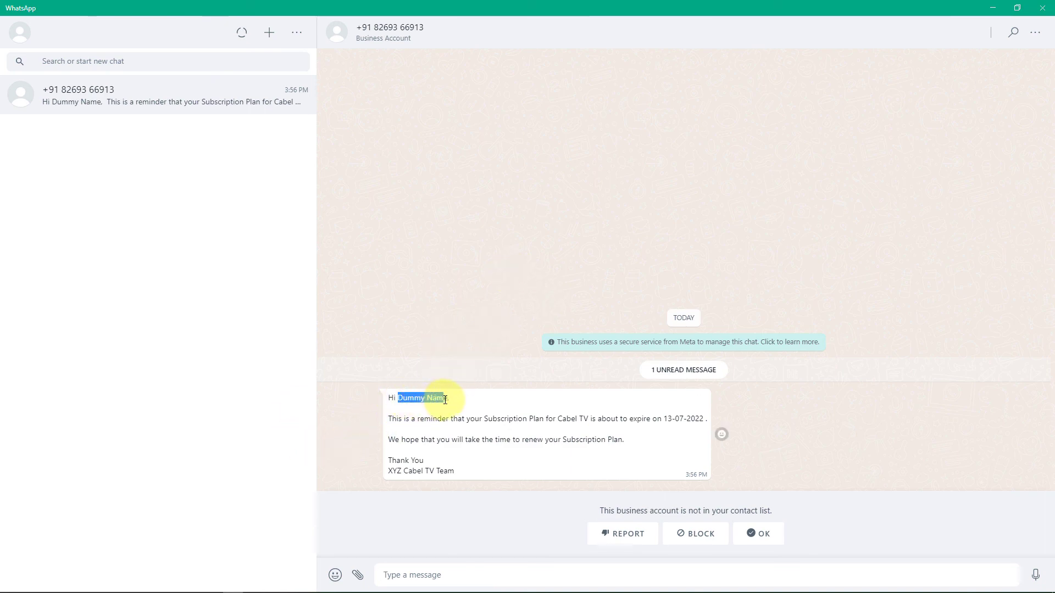
pyautogui.click(412, 417)
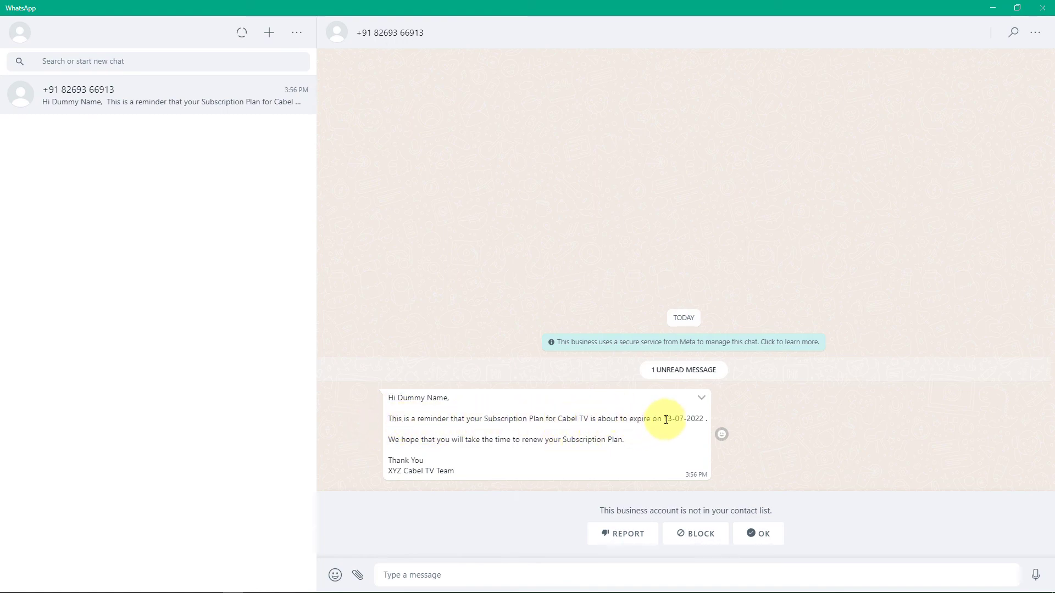
pyautogui.moveTo(666, 420); pyautogui.dragTo(706, 420)
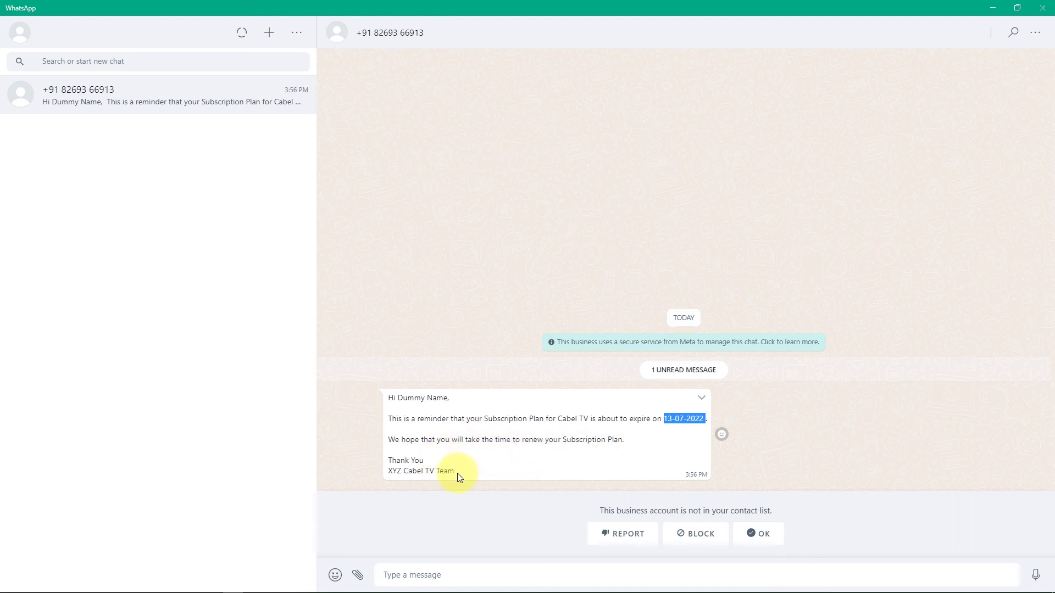
pyautogui.moveTo(459, 473); pyautogui.dragTo(403, 472)
pyautogui.click(395, 443)
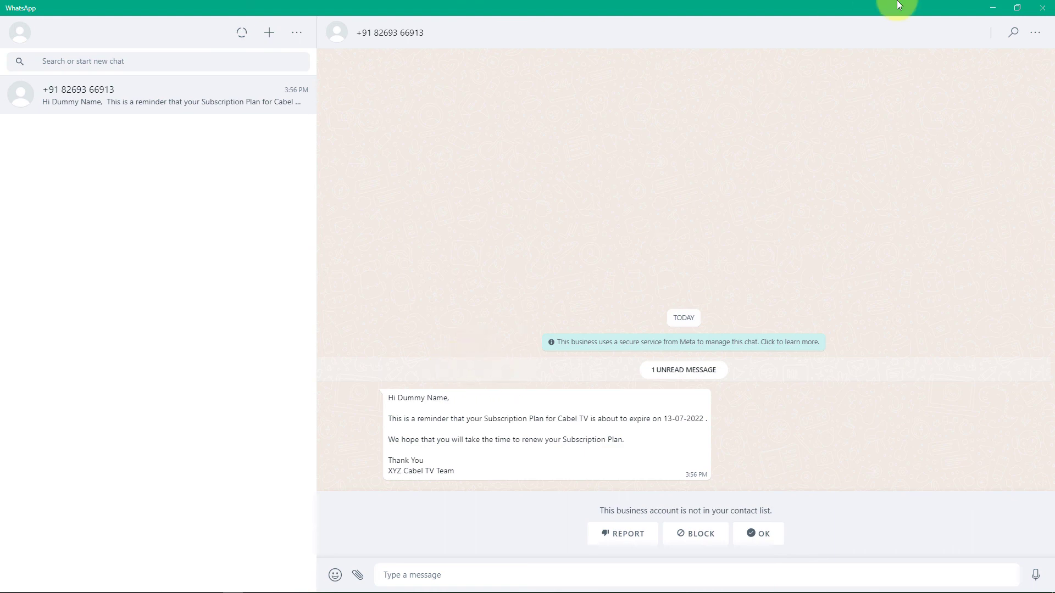
pyautogui.click(991, 8)
# - Review the run frequency and time in the Schedule trigger at the start of the workflow, and collapse it
pyautogui.scroll(1, 912, 211)
pyautogui.scroll(20, 912, 211)
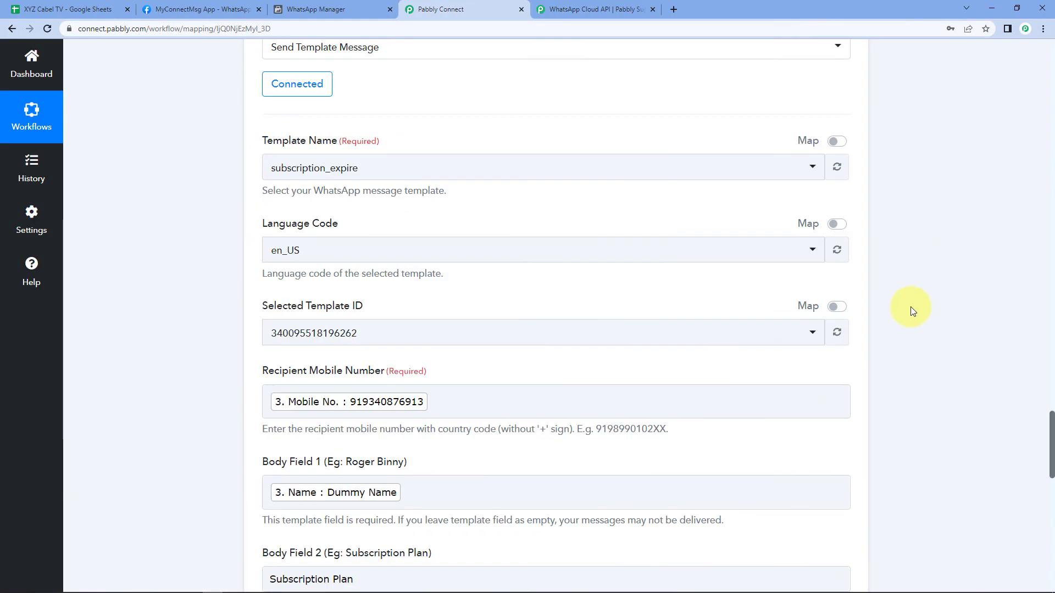
pyautogui.scroll(10, 905, 322)
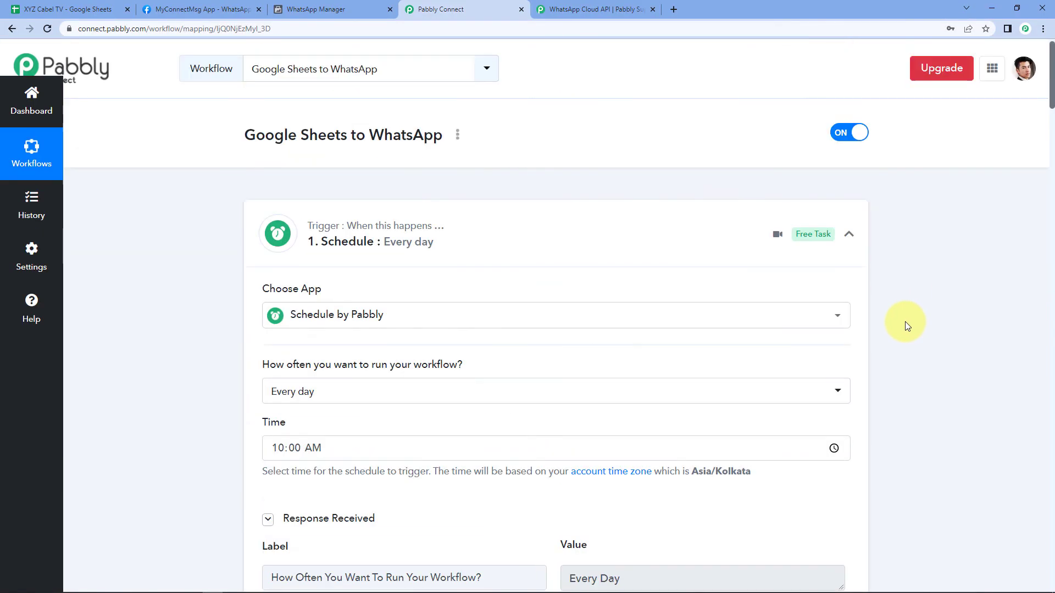
pyautogui.scroll(-3, 266, 245)
pyautogui.scroll(-1, 166, 272)
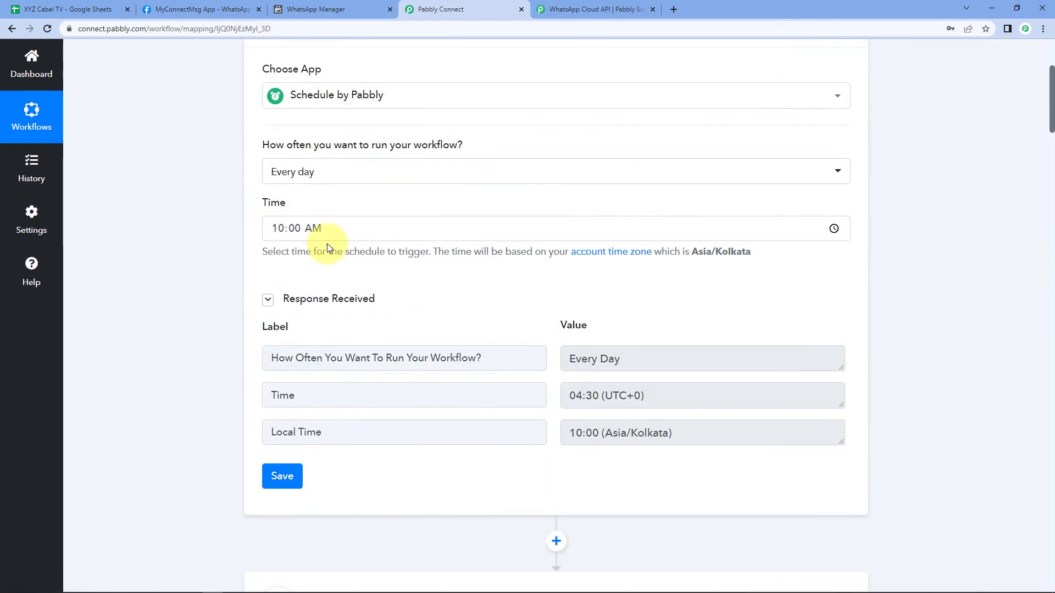
pyautogui.scroll(1, 368, 232)
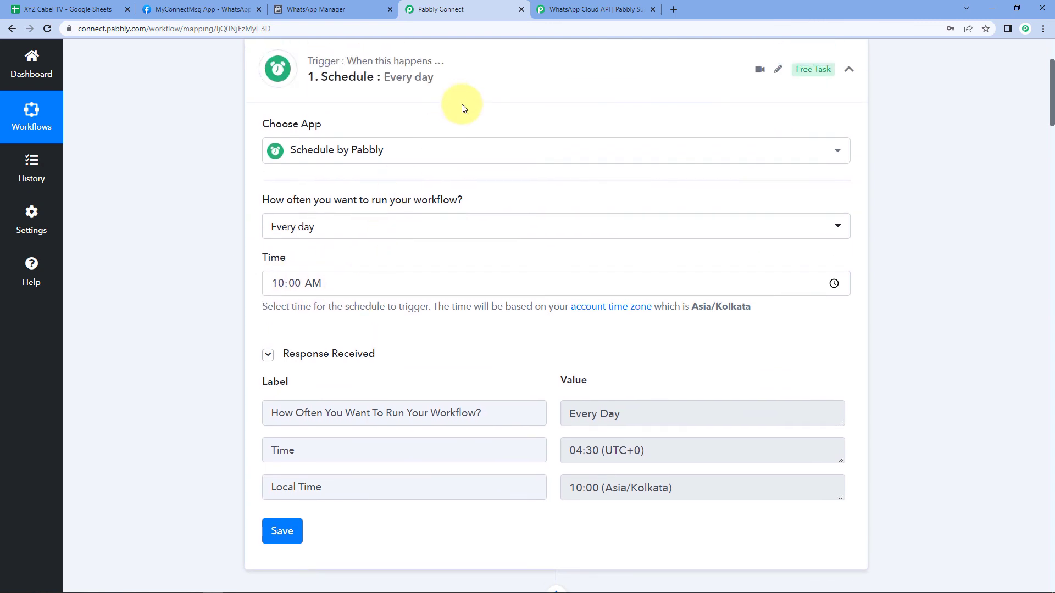
pyautogui.click(465, 106)
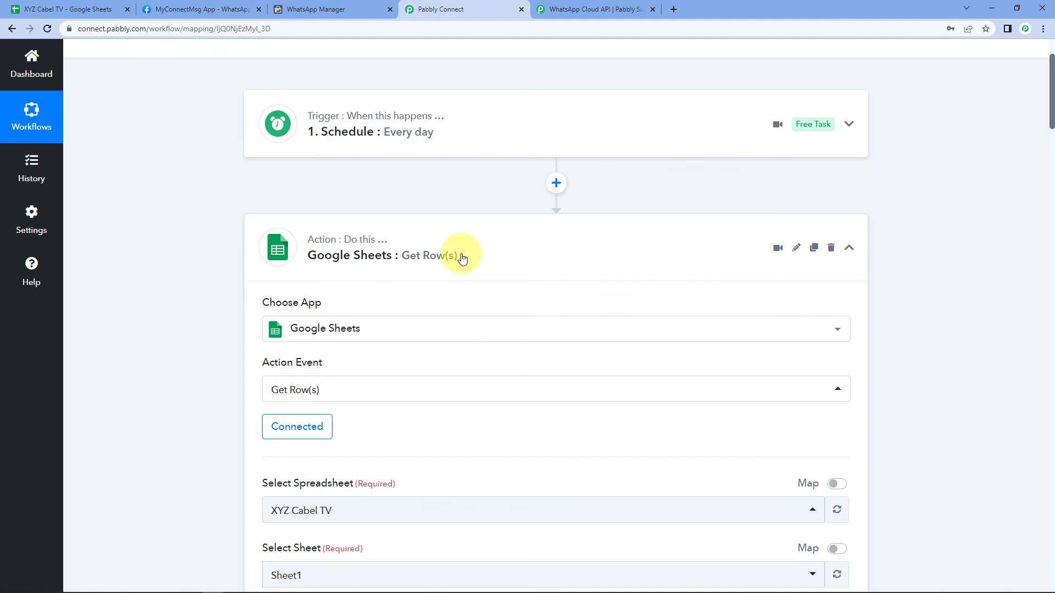
# - Collapse the Google Sheets Get Row(s) and Iterator by Pabbly steps in the workflow overview
pyautogui.click(467, 253)
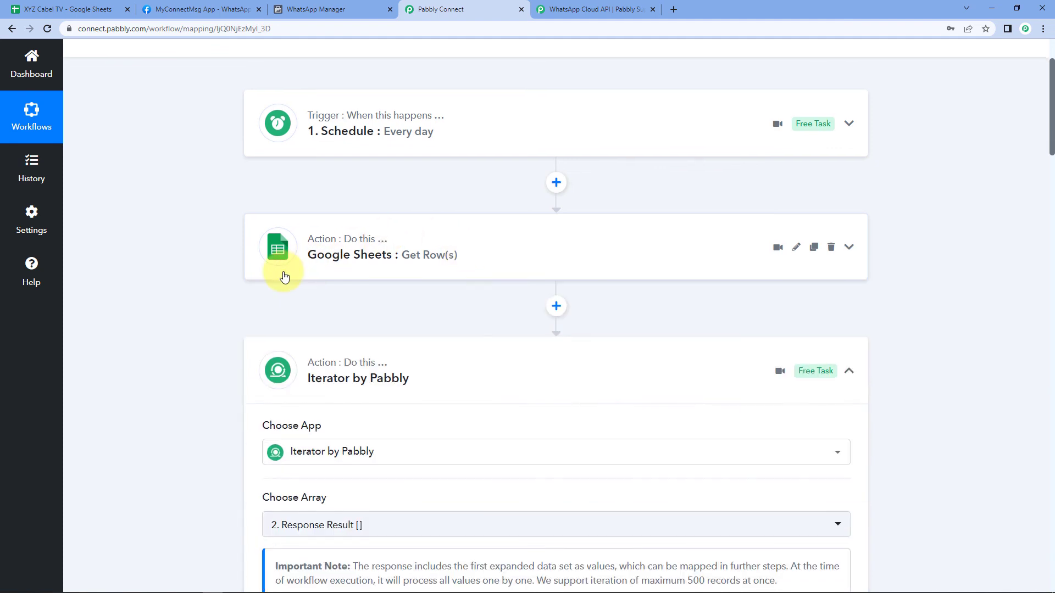
pyautogui.scroll(-2, 282, 276)
pyautogui.scroll(-1, 232, 284)
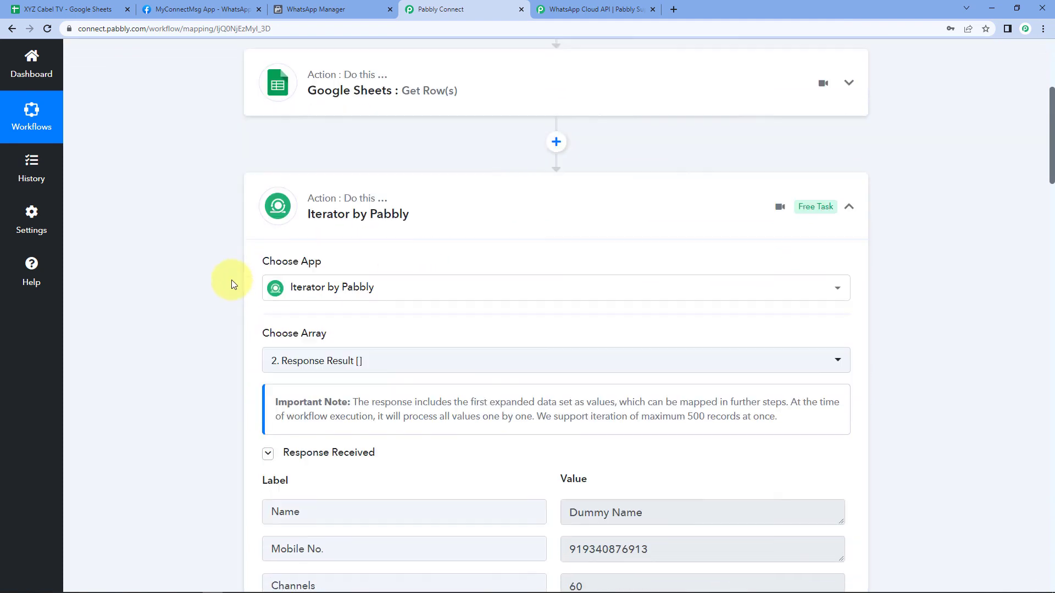
pyautogui.click(446, 228)
pyautogui.scroll(-2, 242, 259)
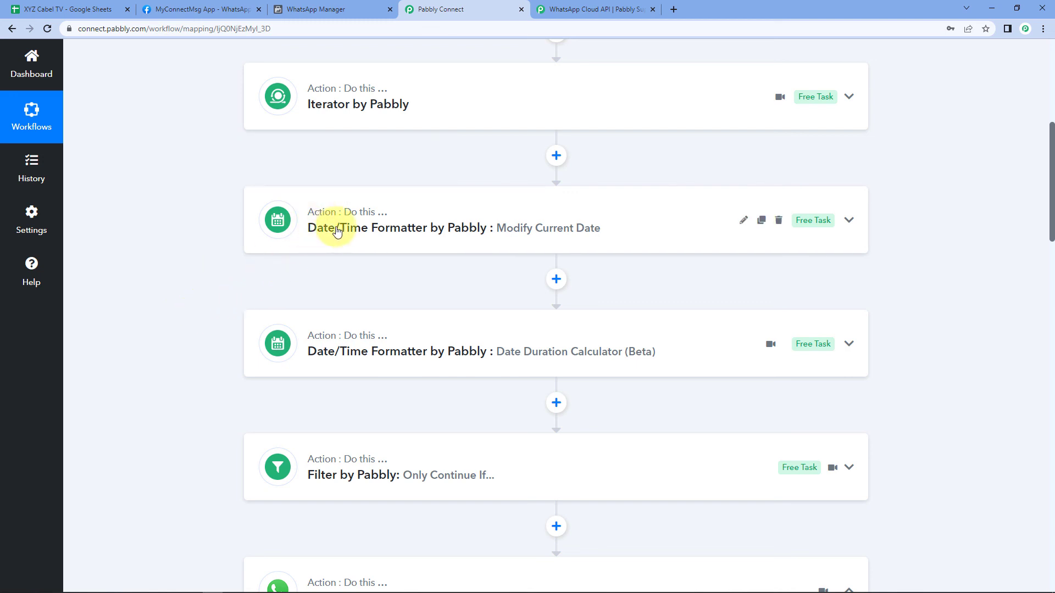
# - Expand the Modify Current Date step, review its date format, operation, unit, value and response, and collapse it again
pyautogui.click(361, 238)
pyautogui.scroll(-6, 178, 289)
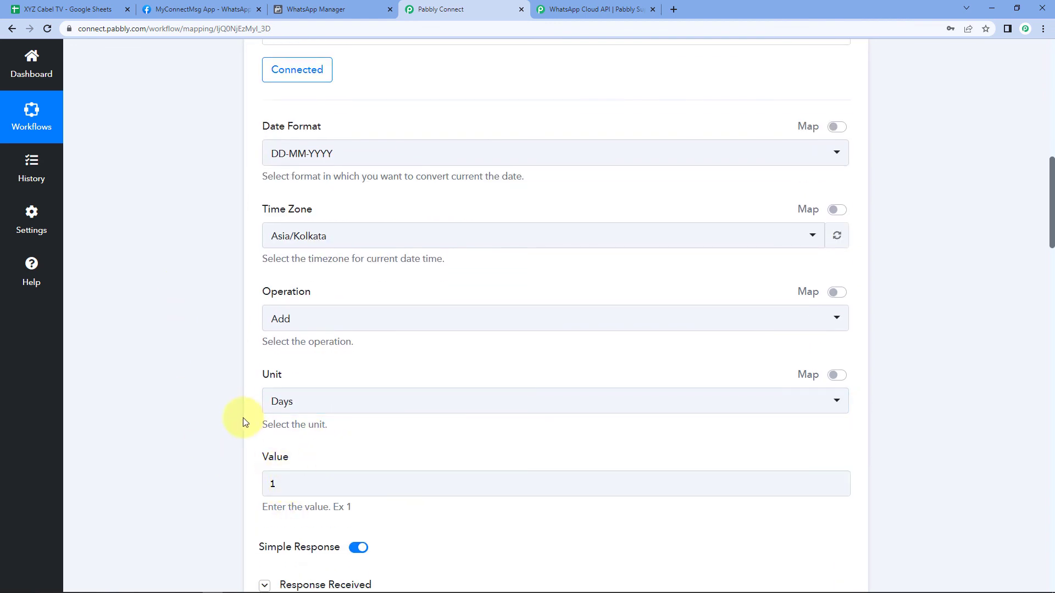
pyautogui.scroll(3, 225, 410)
pyautogui.scroll(-10, 213, 389)
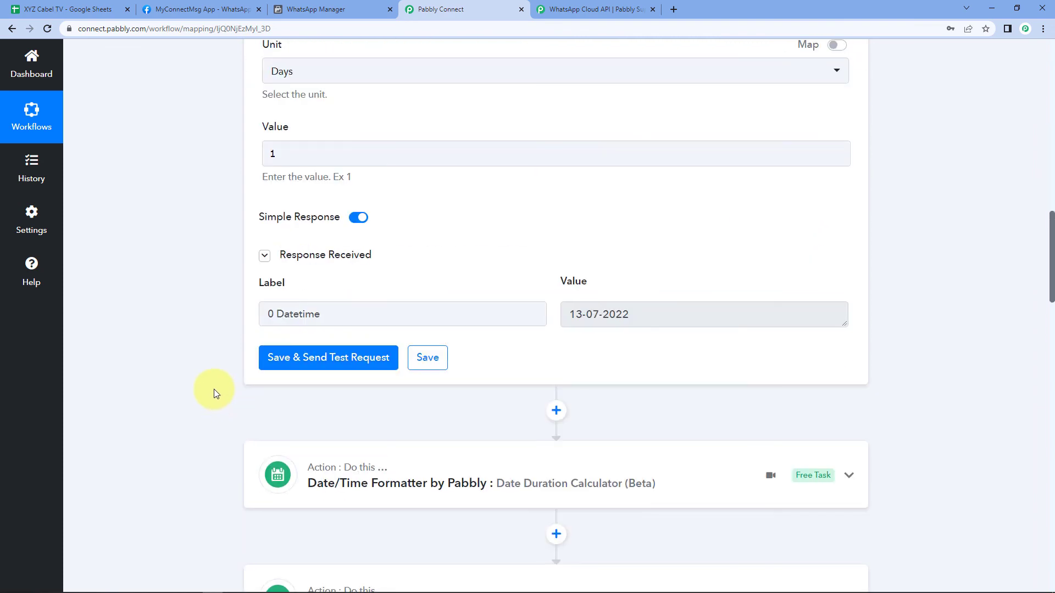
pyautogui.scroll(-2, 213, 389)
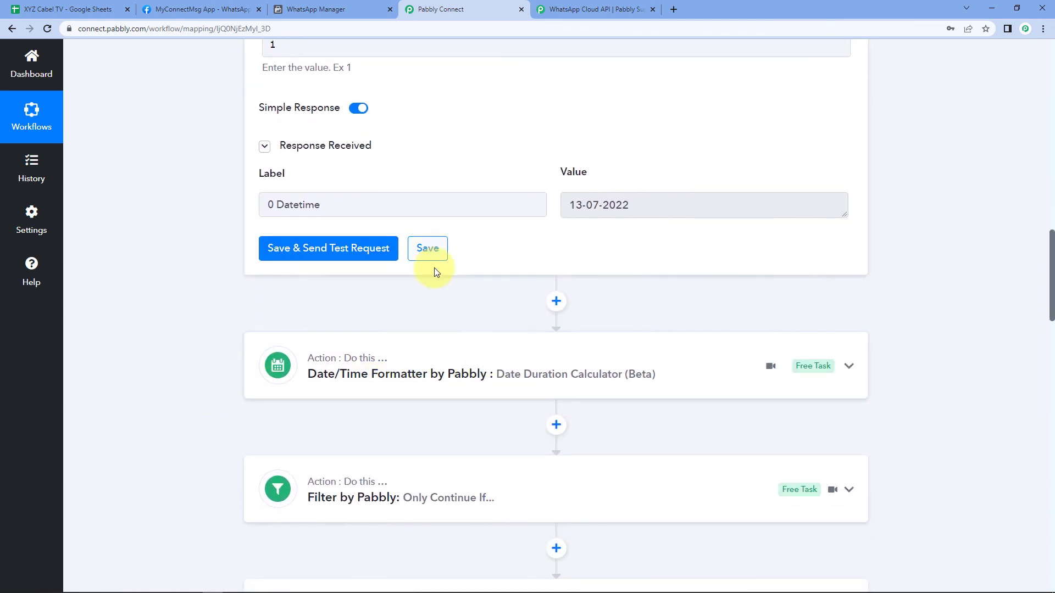
pyautogui.scroll(13, 393, 236)
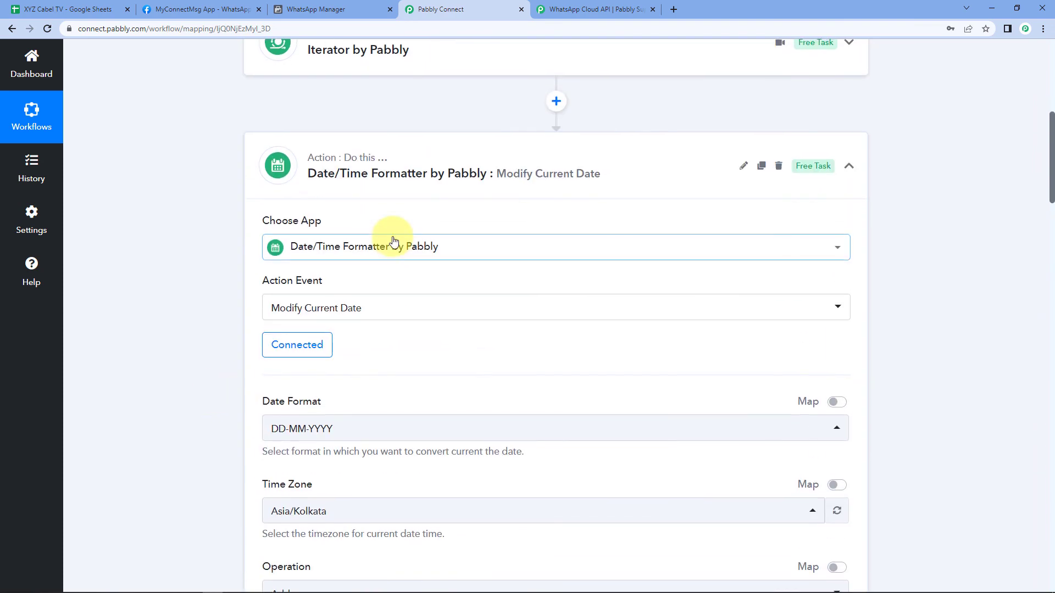
pyautogui.scroll(2, 393, 242)
pyautogui.click(275, 261)
pyautogui.scroll(-2, 245, 264)
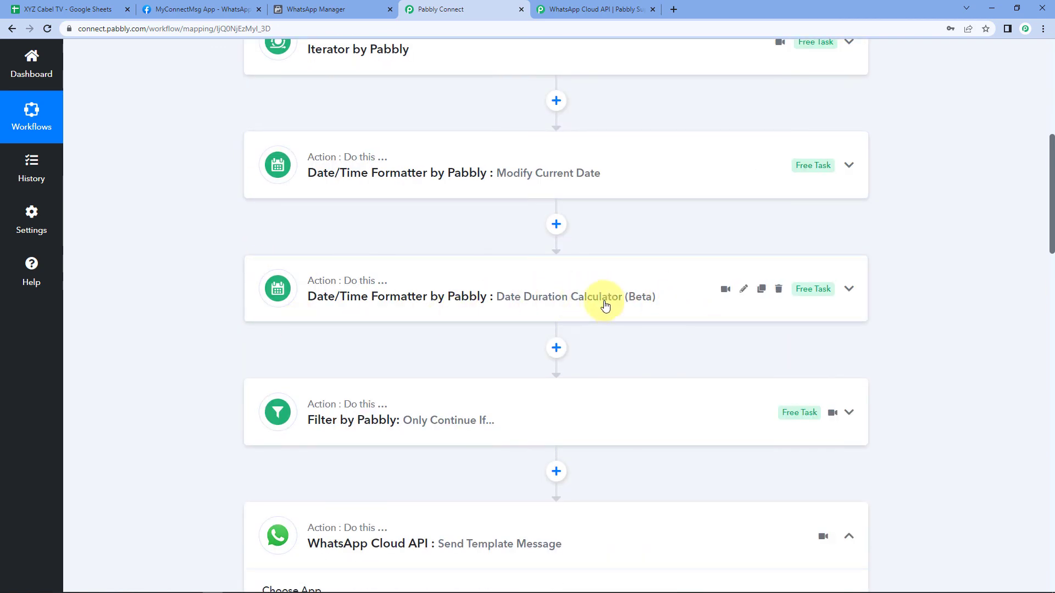
# - Collapse the WhatsApp Cloud API Send Template Message step and look over the complete workflow
pyautogui.scroll(-3, 604, 305)
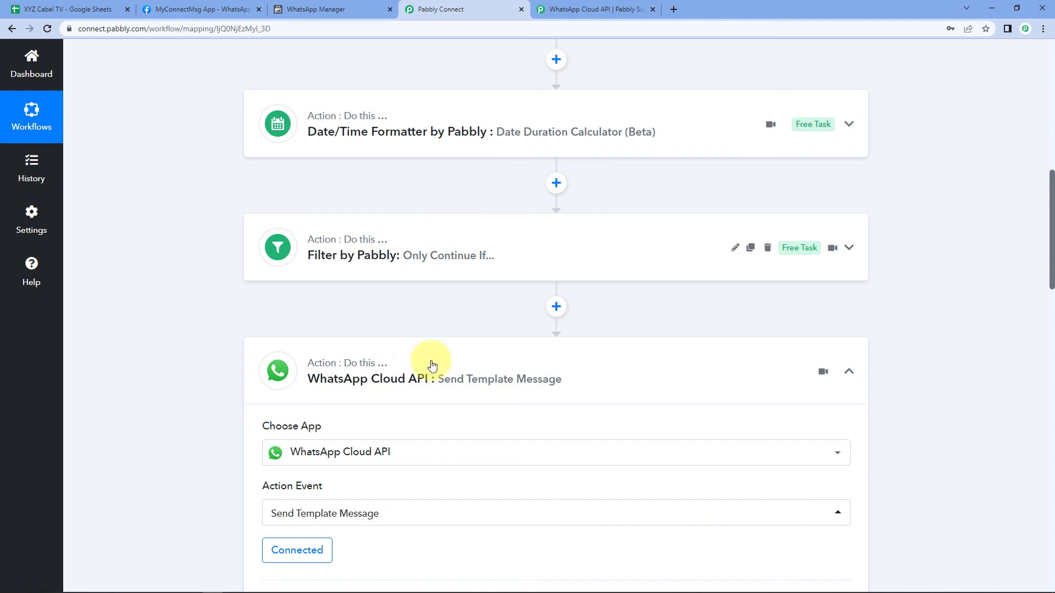
pyautogui.click(459, 369)
pyautogui.scroll(10, 895, 324)
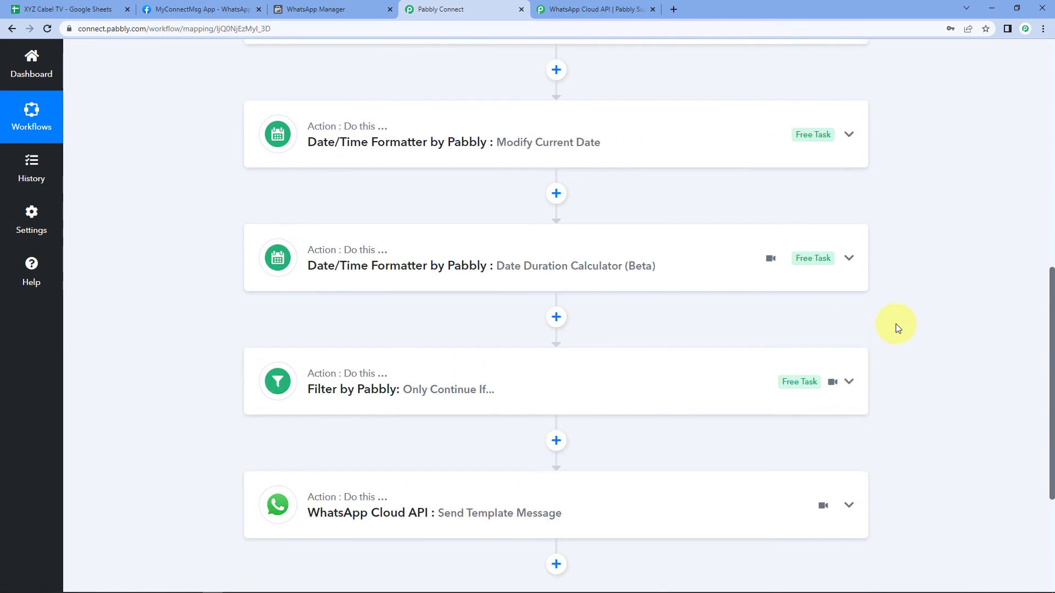